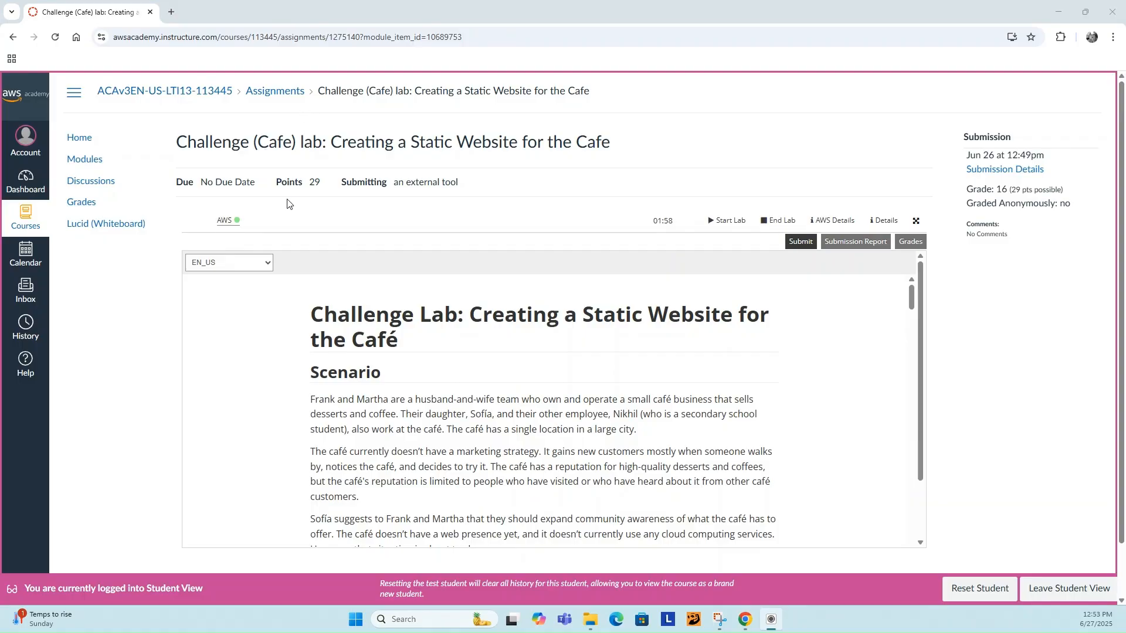
Step: Launch the lab's AWS console, and open the multiple choice questions page from the AWS details
{"action": "left_click", "coordinate": [228, 227]}
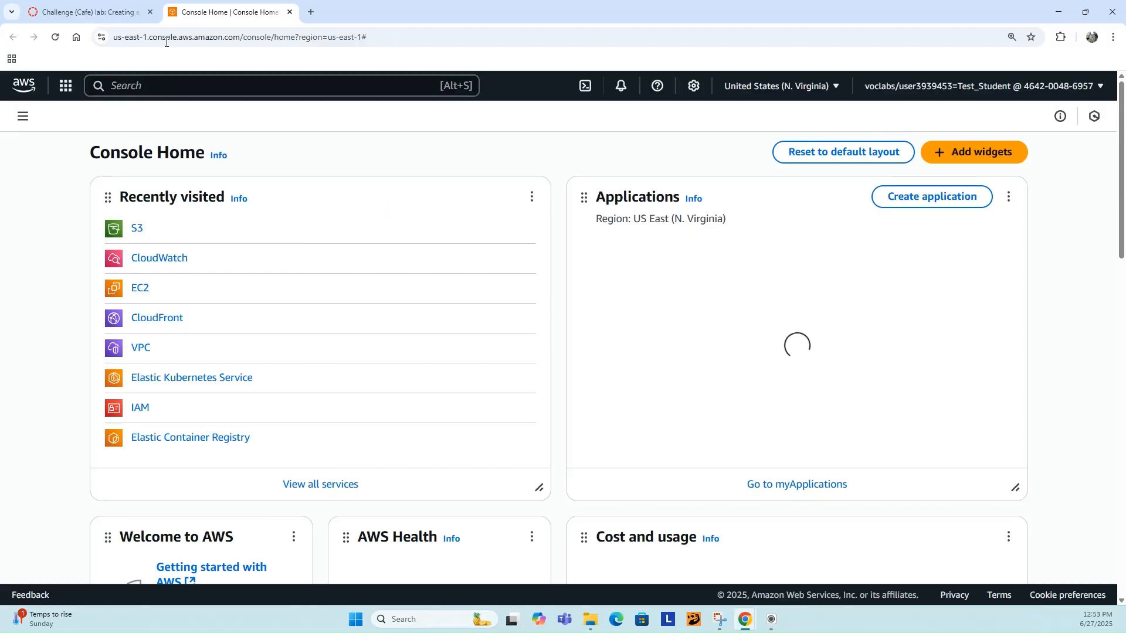
{"action": "left_click", "coordinate": [80, 12]}
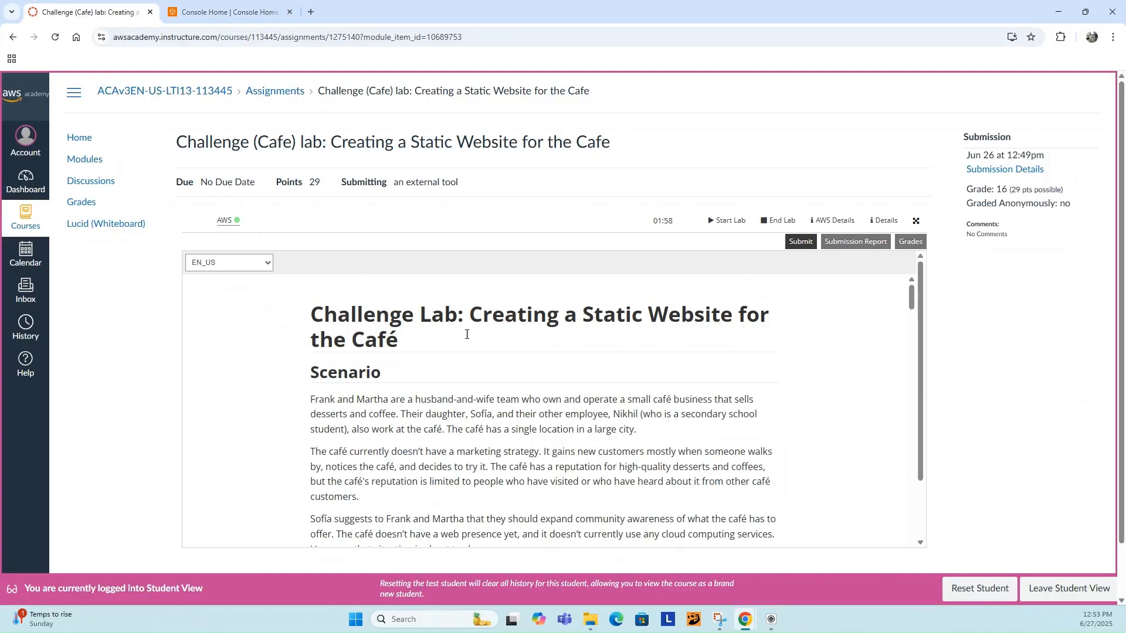
{"action": "left_click", "coordinate": [827, 223]}
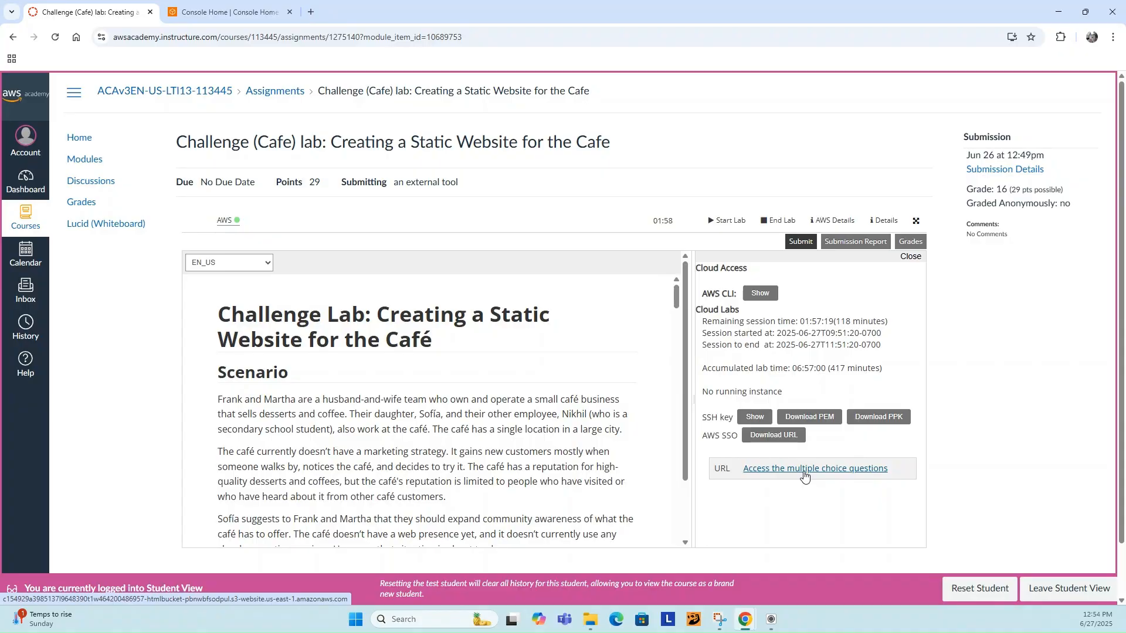
{"action": "left_click", "coordinate": [804, 469]}
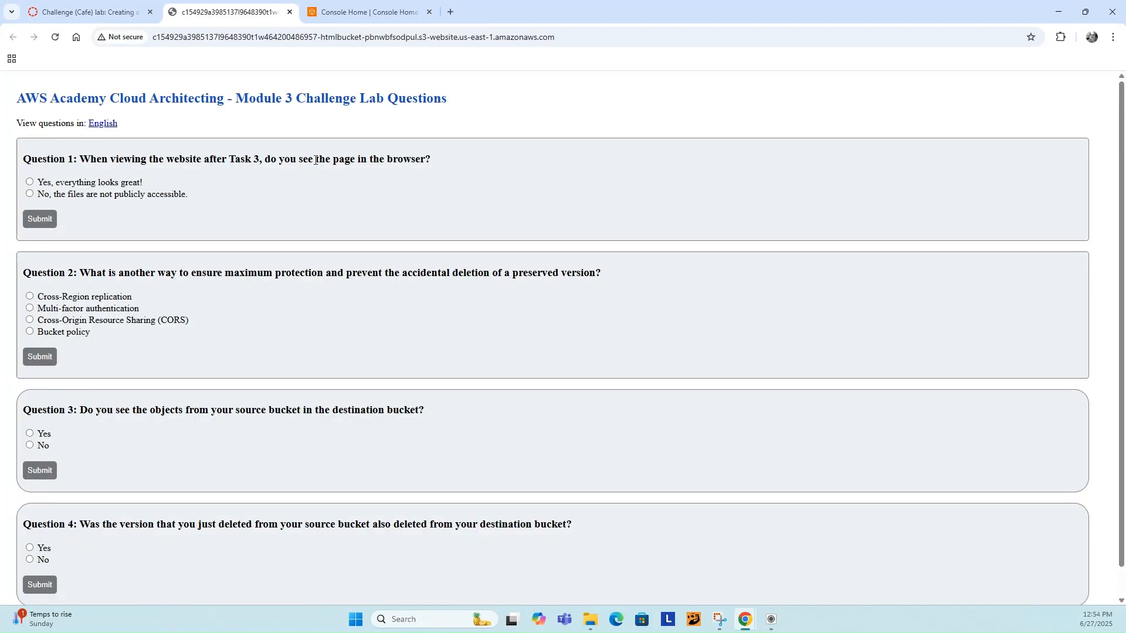
Step: Download the Task 1 .zip file from the lab instructions and show static-website.zip in its download folder
{"action": "left_click", "coordinate": [103, 13]}
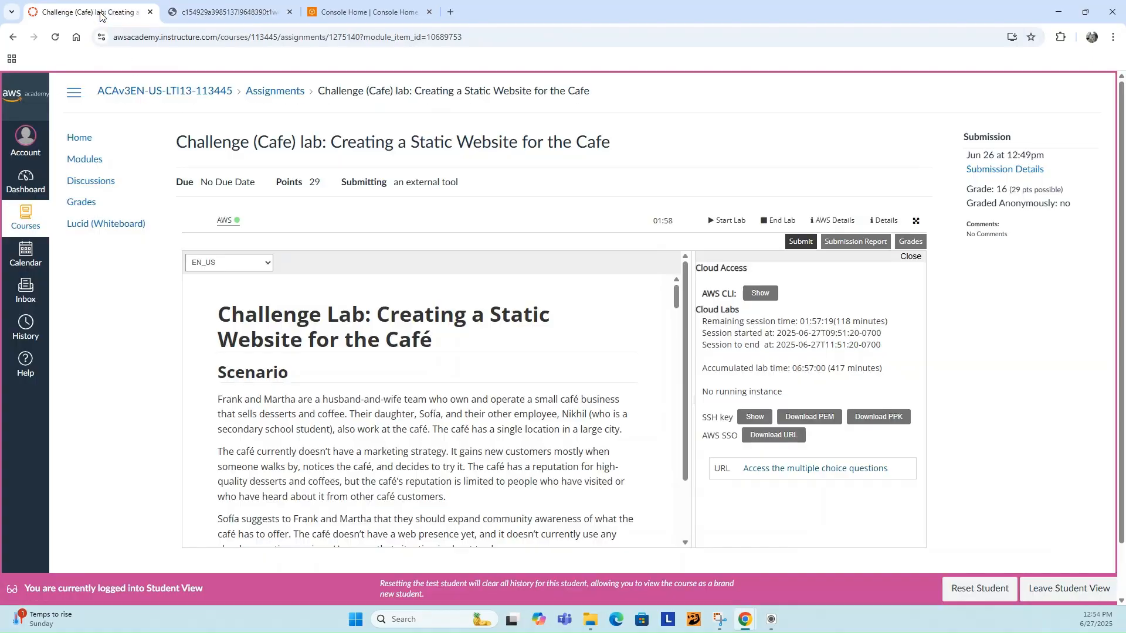
{"action": "scroll", "coordinate": [349, 403], "scroll_direction": "down", "scroll_amount": 15}
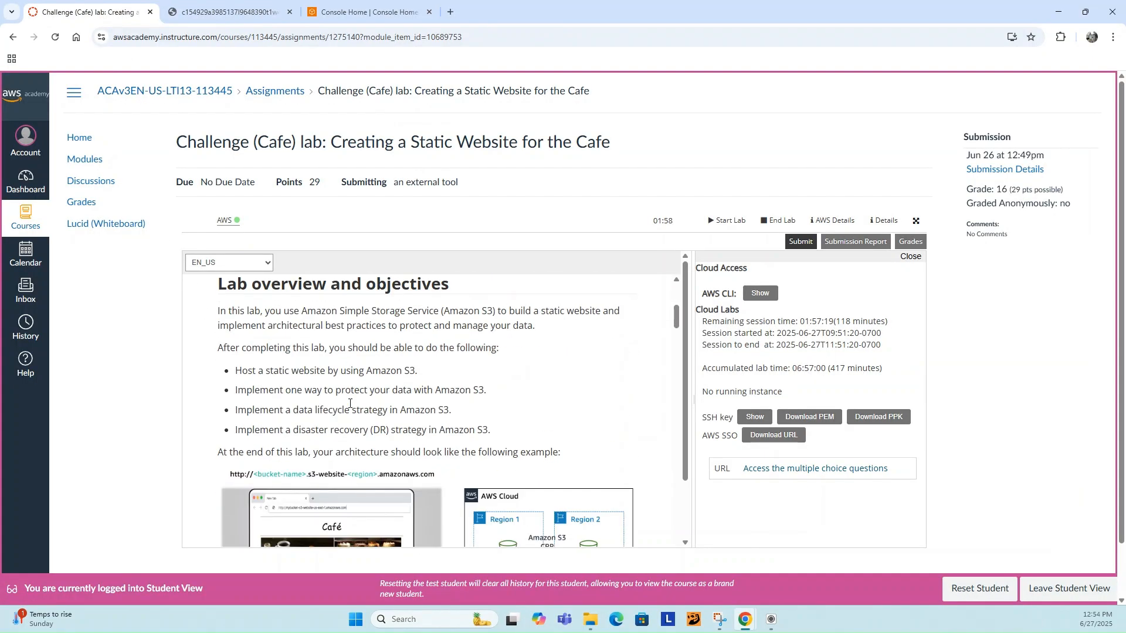
{"action": "scroll", "coordinate": [350, 403], "scroll_direction": "down", "scroll_amount": 4}
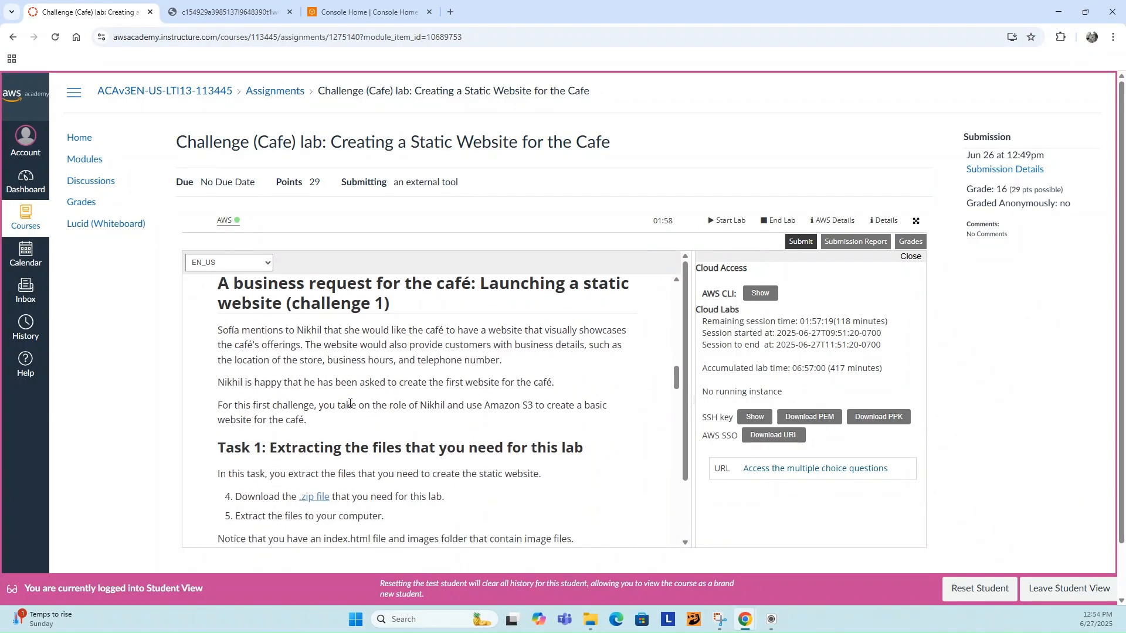
{"action": "scroll", "coordinate": [349, 403], "scroll_direction": "down", "scroll_amount": 2}
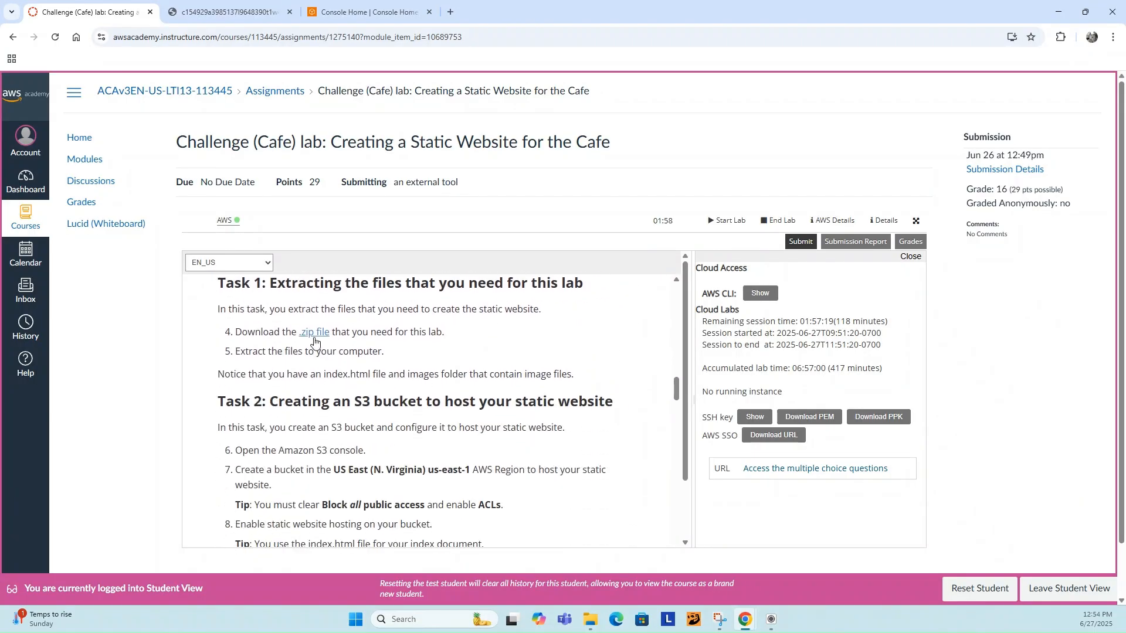
{"action": "left_click", "coordinate": [311, 341]}
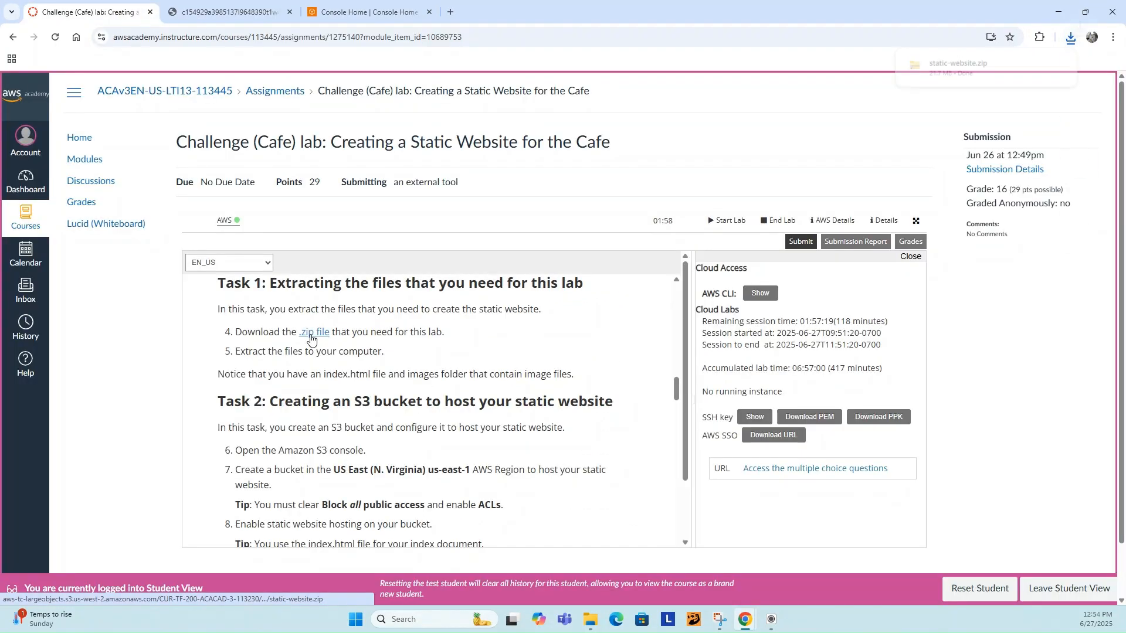
{"action": "mouse_move", "coordinate": [977, 75]}
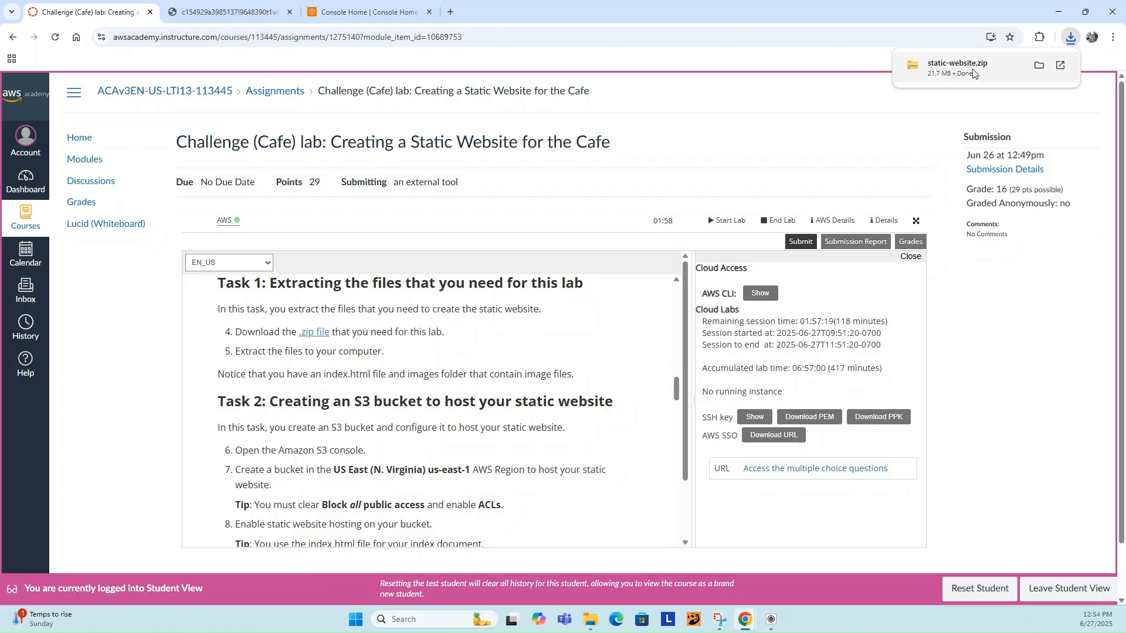
{"action": "left_click", "coordinate": [1045, 67]}
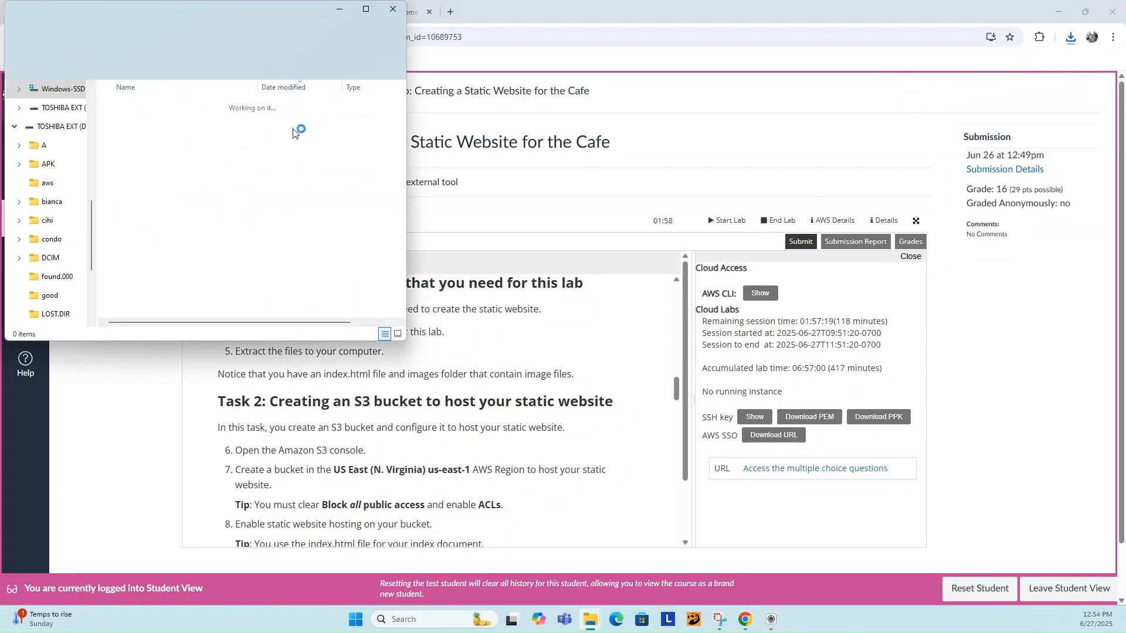
Step: Extract the static-website archive into C:\lab and close the Downloads window
{"action": "right_click", "coordinate": [156, 122]}
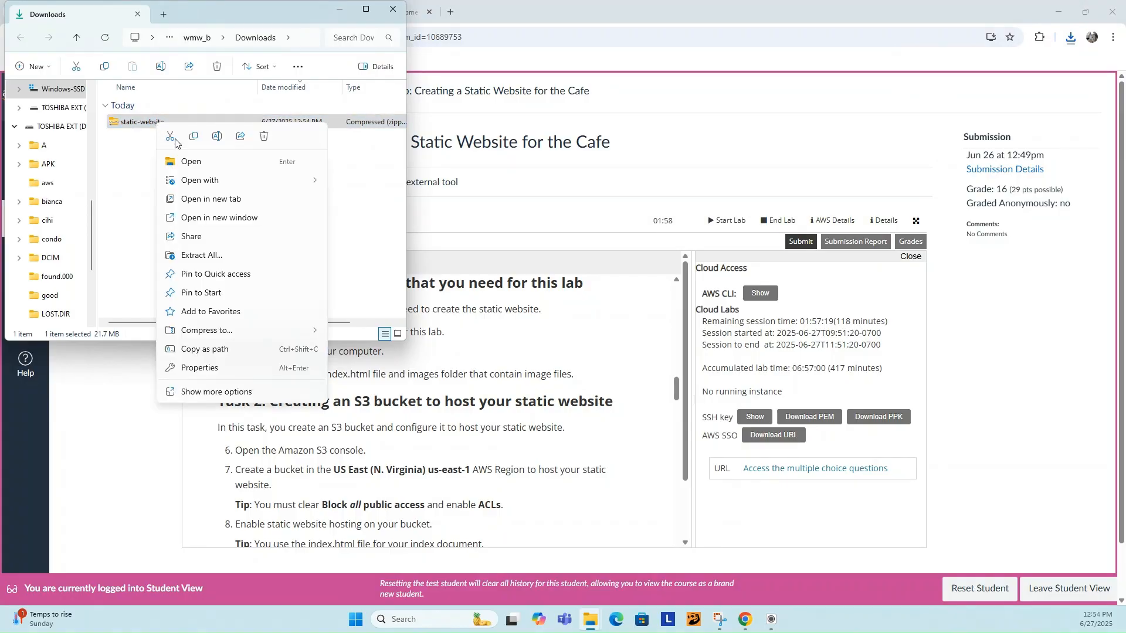
{"action": "left_click", "coordinate": [126, 179]}
{"action": "right_click", "coordinate": [133, 126]}
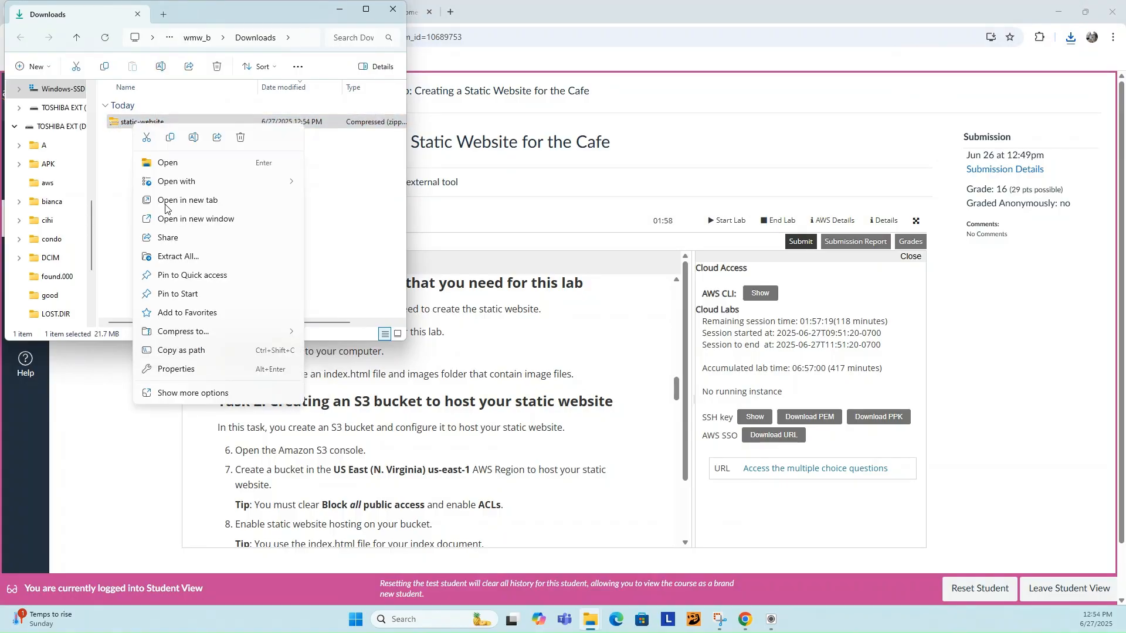
{"action": "left_click", "coordinate": [200, 256]}
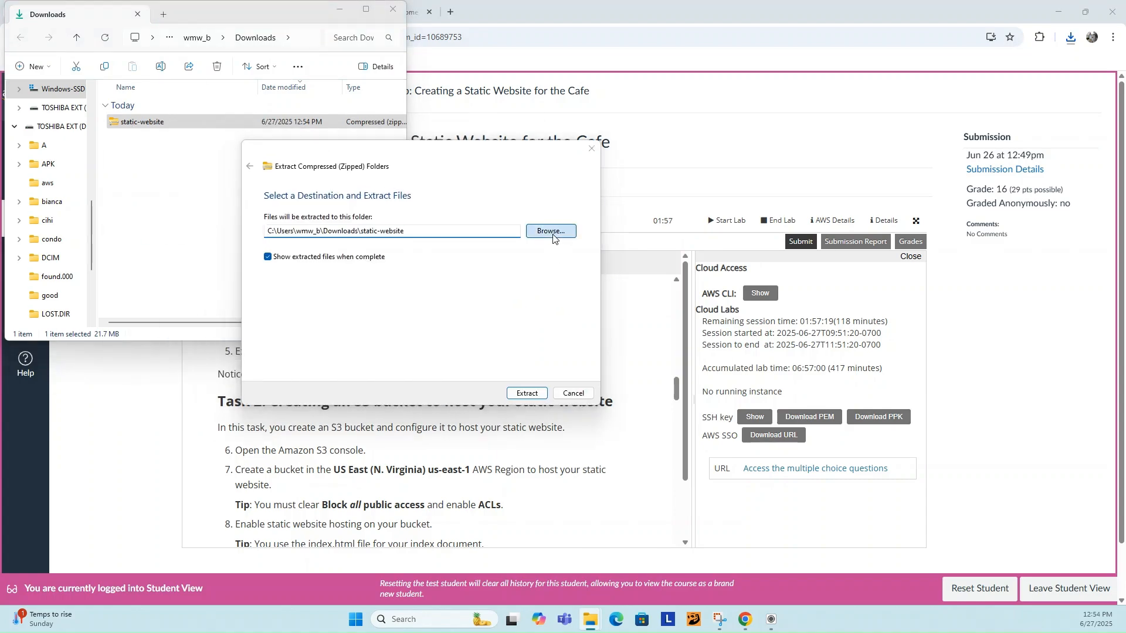
{"action": "left_click", "coordinate": [551, 232]}
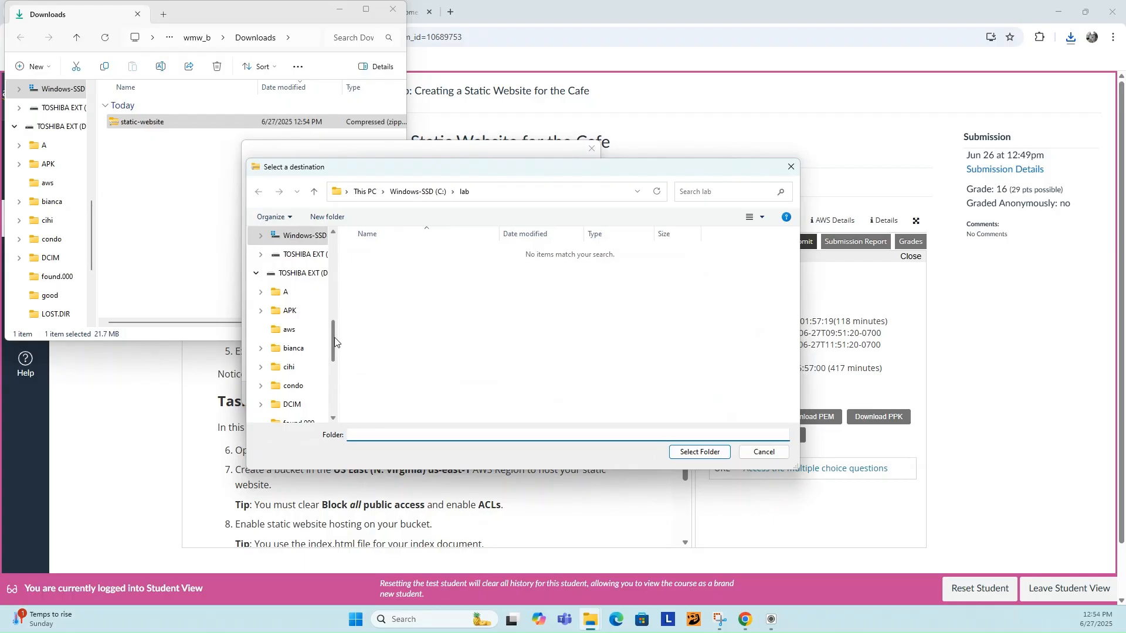
{"action": "scroll", "coordinate": [334, 336], "scroll_direction": "up", "scroll_amount": 1}
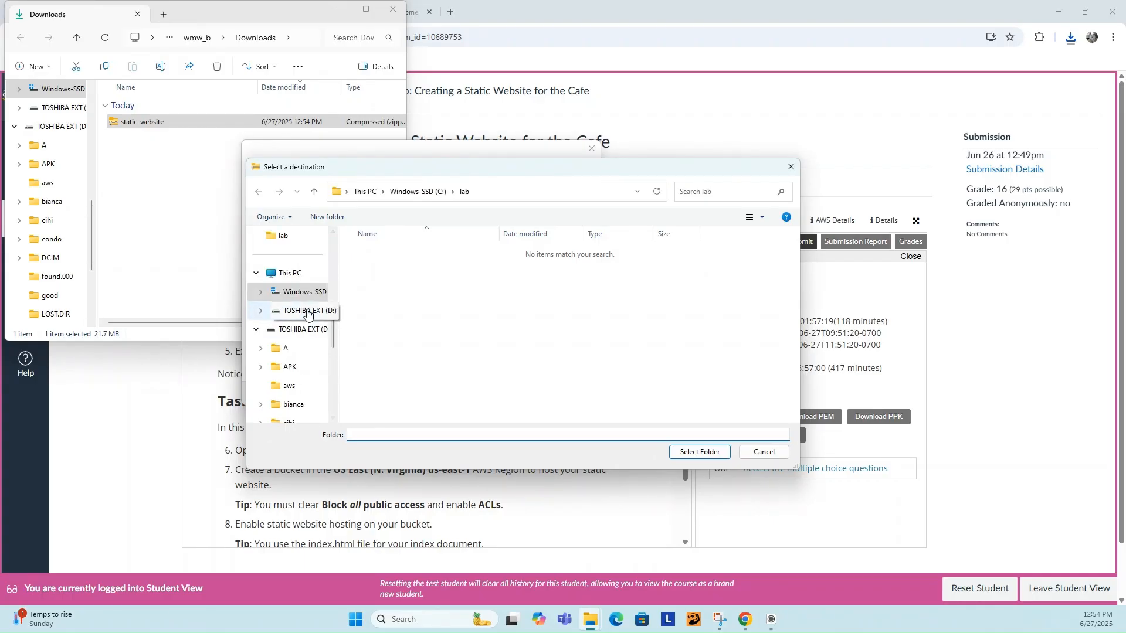
{"action": "left_click", "coordinate": [302, 294]}
{"action": "double_click", "coordinate": [368, 285]}
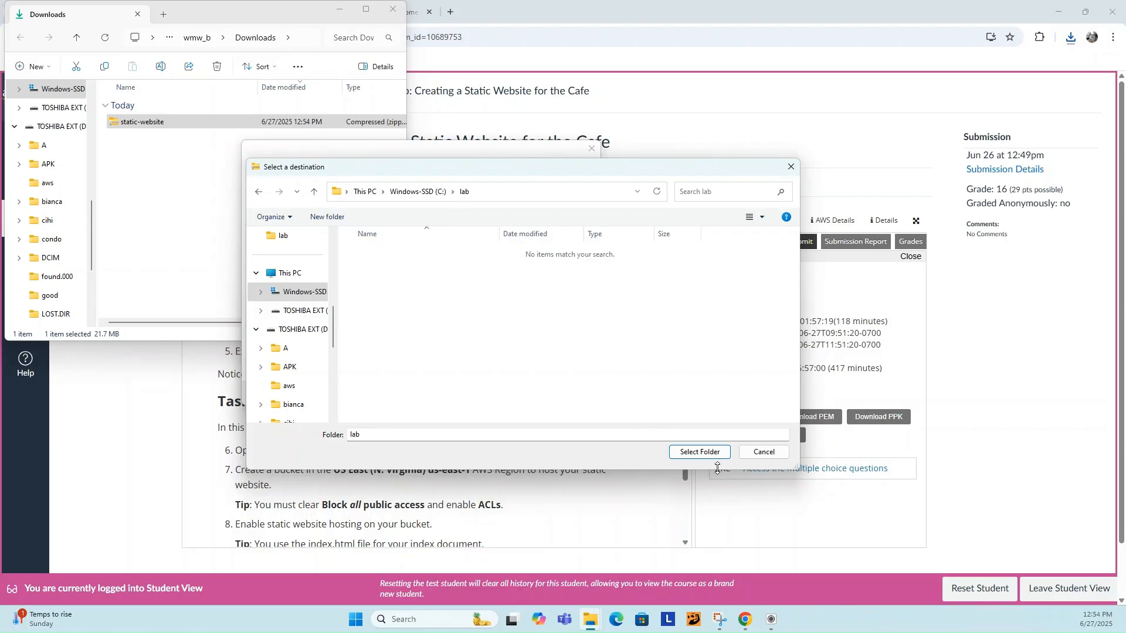
{"action": "left_click", "coordinate": [699, 452]}
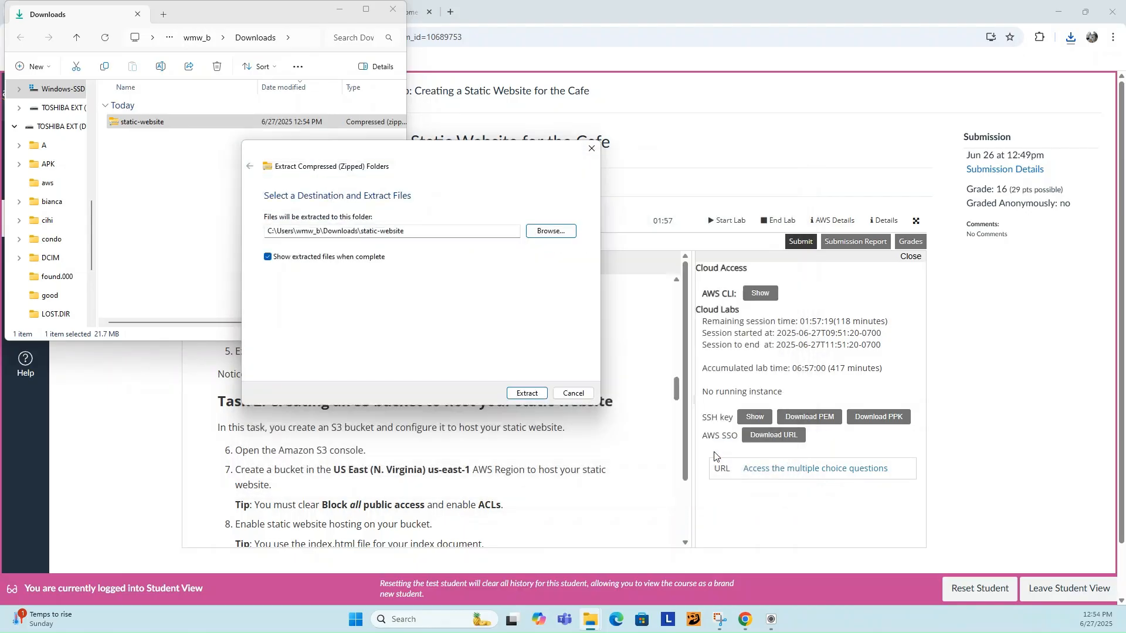
{"action": "left_click", "coordinate": [527, 393]}
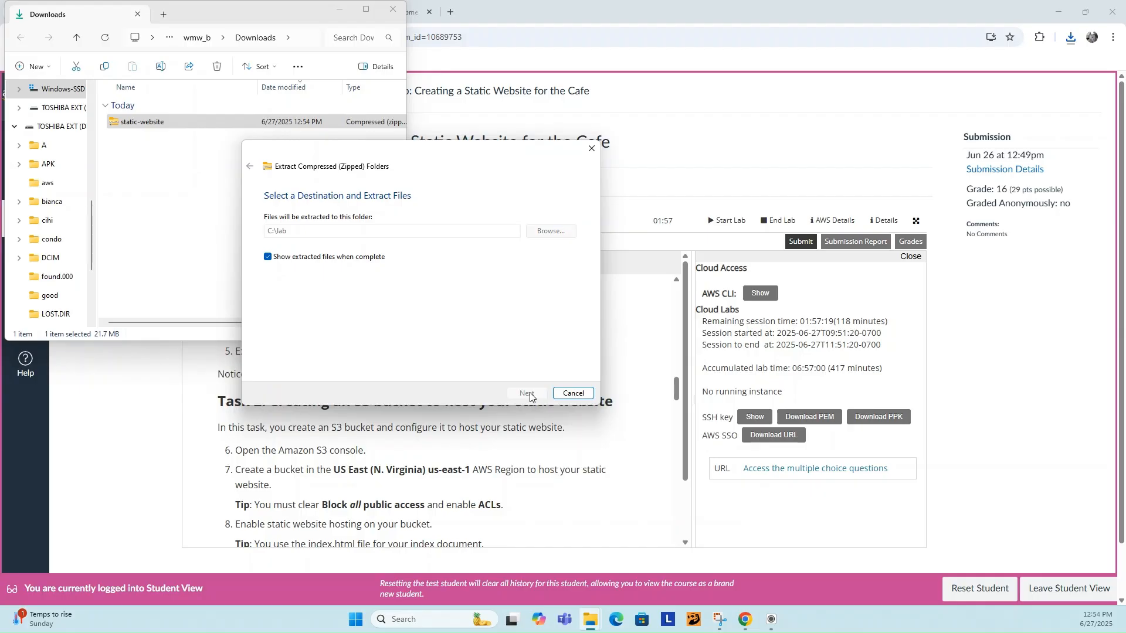
{"action": "left_click", "coordinate": [392, 9]}
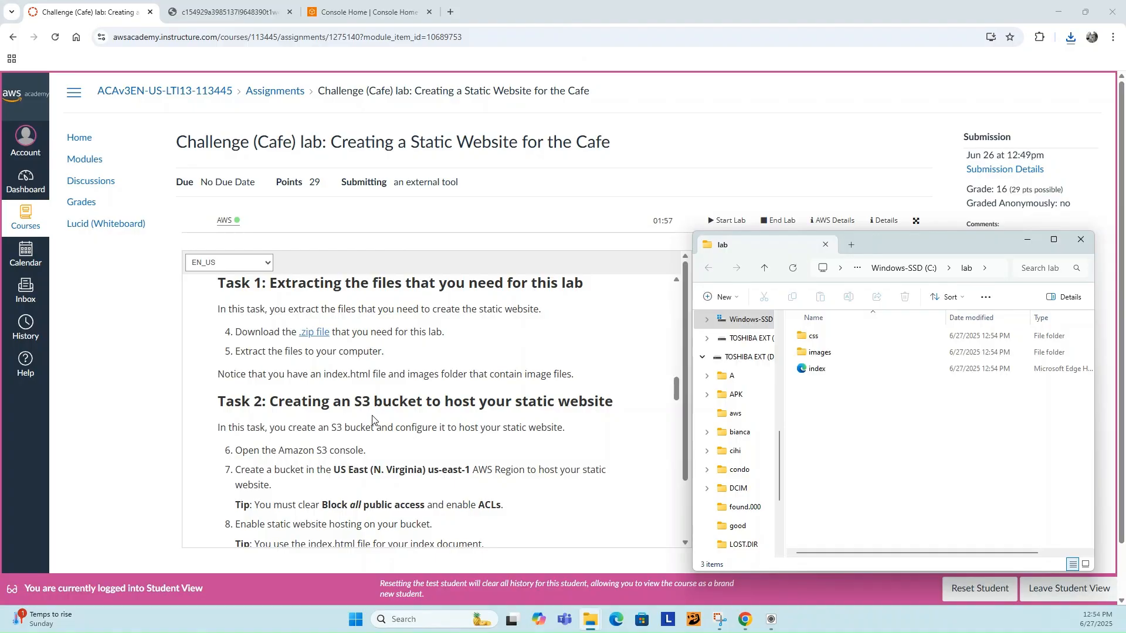
Step: Switch to the AWS console, search for s3, and open the S3 service
{"action": "left_click", "coordinate": [430, 409]}
{"action": "left_click", "coordinate": [369, 11]}
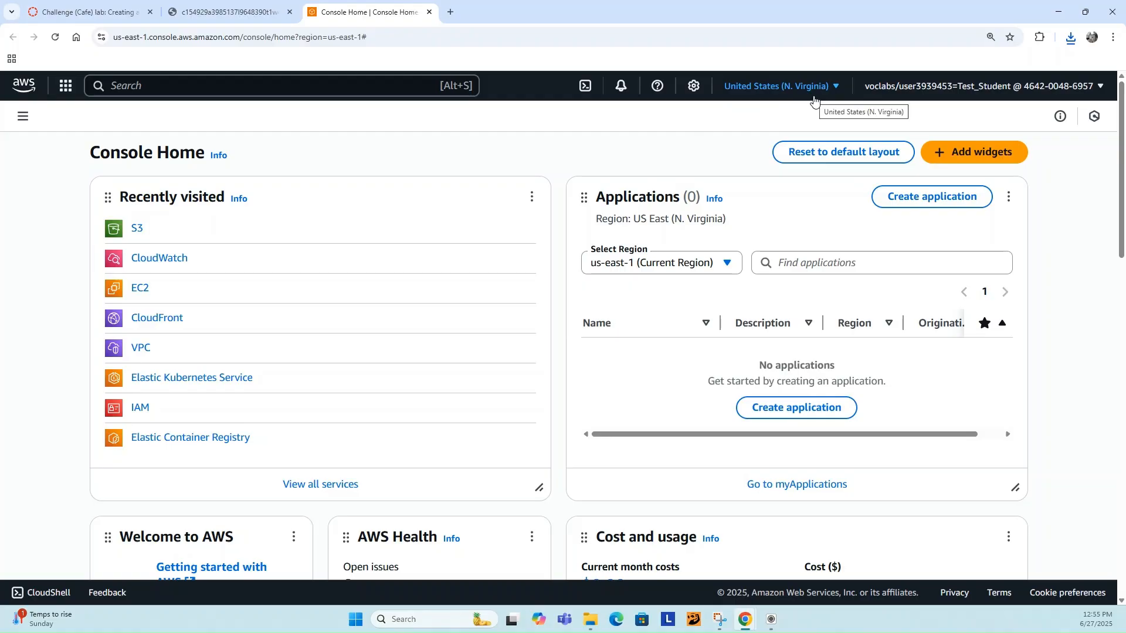
{"action": "left_click", "coordinate": [179, 85]}
{"action": "type", "text": "s3"}
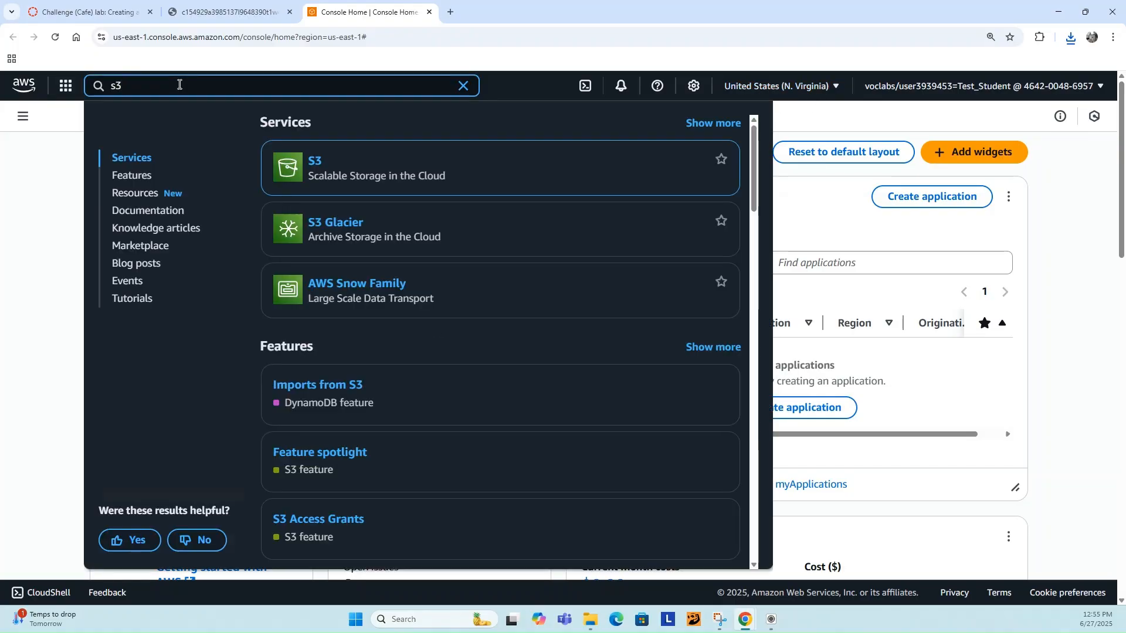
{"action": "left_click", "coordinate": [313, 164]}
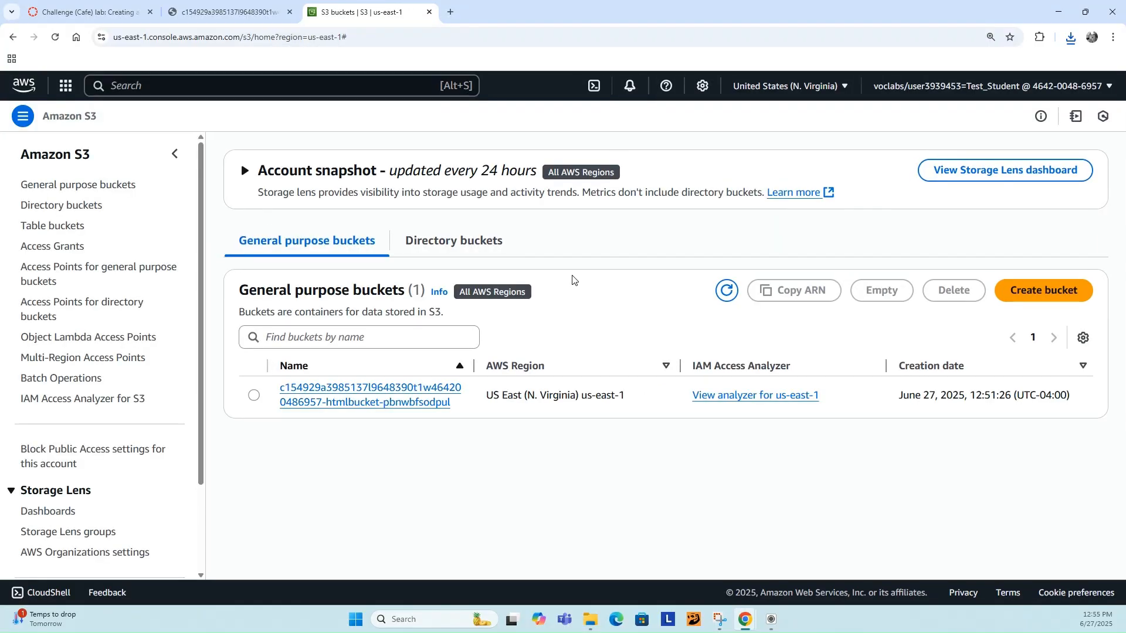
Step: Start creating a general purpose bucket in US East (N. Virginia) and name it ddai-demo-ytr34
{"action": "left_click", "coordinate": [1033, 293]}
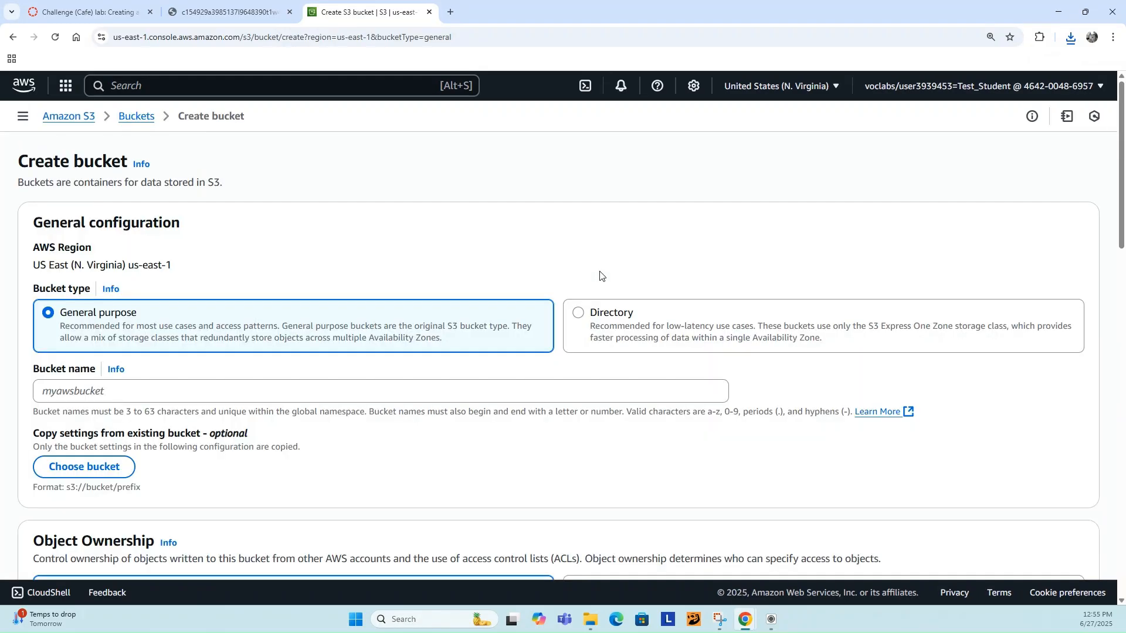
{"action": "scroll", "coordinate": [481, 277], "scroll_direction": "down", "scroll_amount": 2}
{"action": "left_click", "coordinate": [121, 277]}
{"action": "type", "text": "dda"}
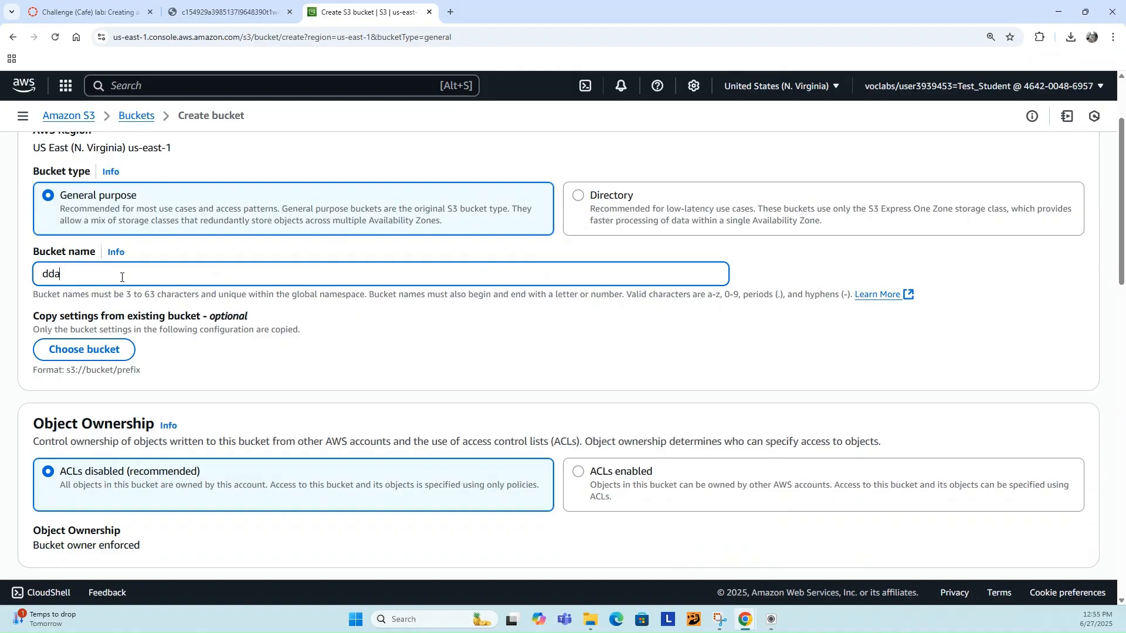
{"action": "type", "text": "i-demo-ytr34"}
Step: Enable ACLs for the new bucket and turn off Block all public access, acknowledging the public access warning
{"action": "scroll", "coordinate": [167, 388], "scroll_direction": "down", "scroll_amount": 3}
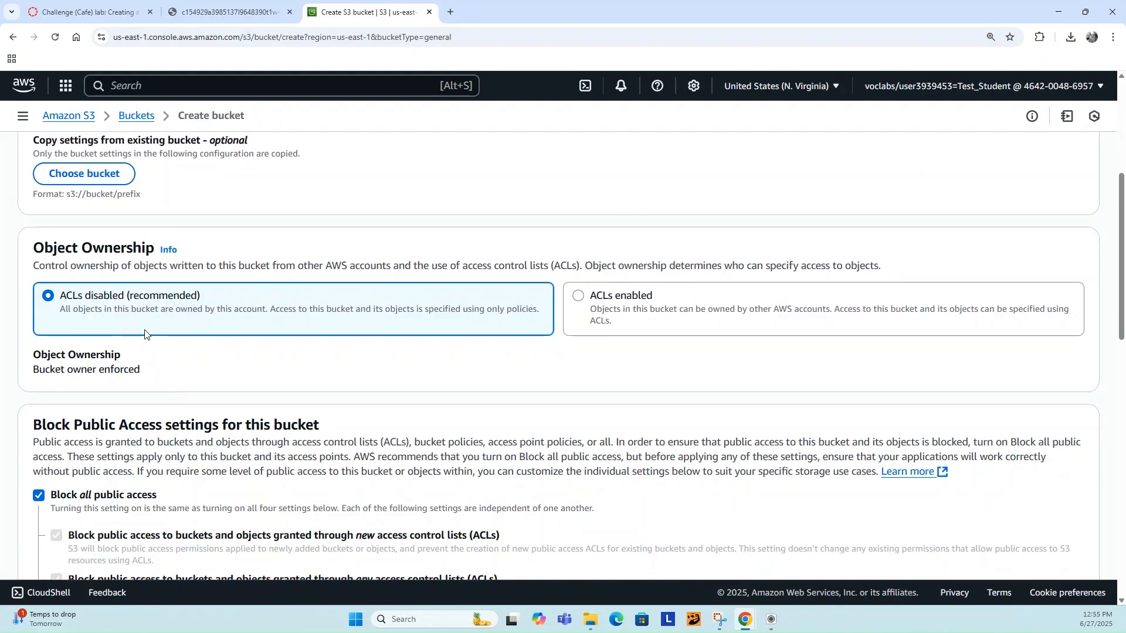
{"action": "left_click", "coordinate": [579, 297]}
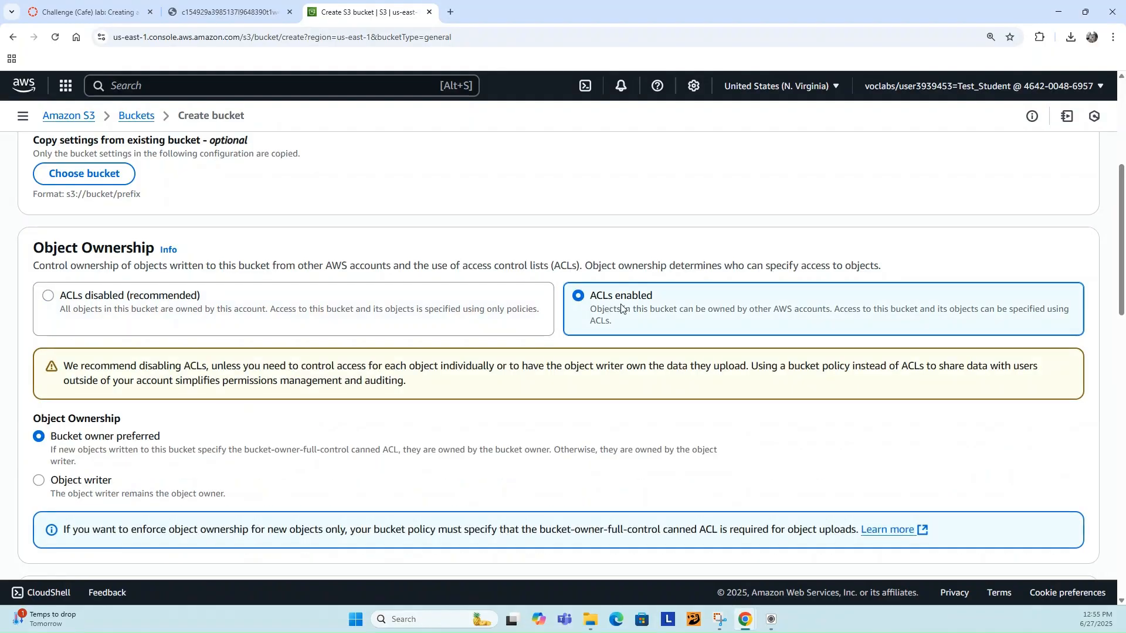
{"action": "scroll", "coordinate": [506, 362], "scroll_direction": "down", "scroll_amount": 6}
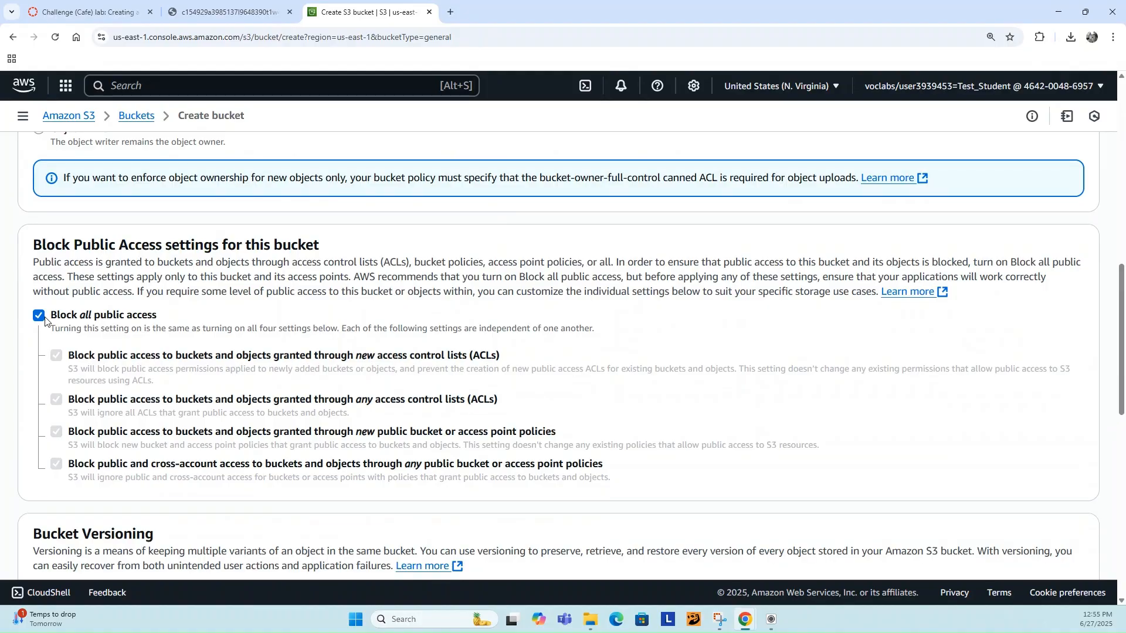
{"action": "left_click", "coordinate": [45, 318]}
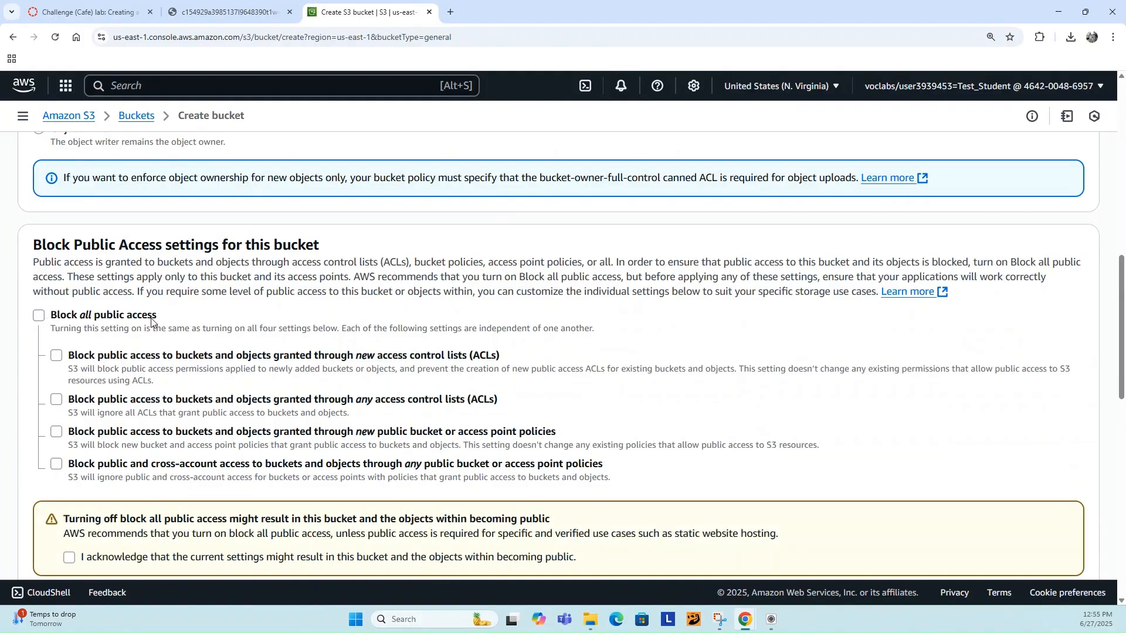
{"action": "scroll", "coordinate": [169, 324], "scroll_direction": "down", "scroll_amount": 1}
{"action": "left_click", "coordinate": [71, 501]}
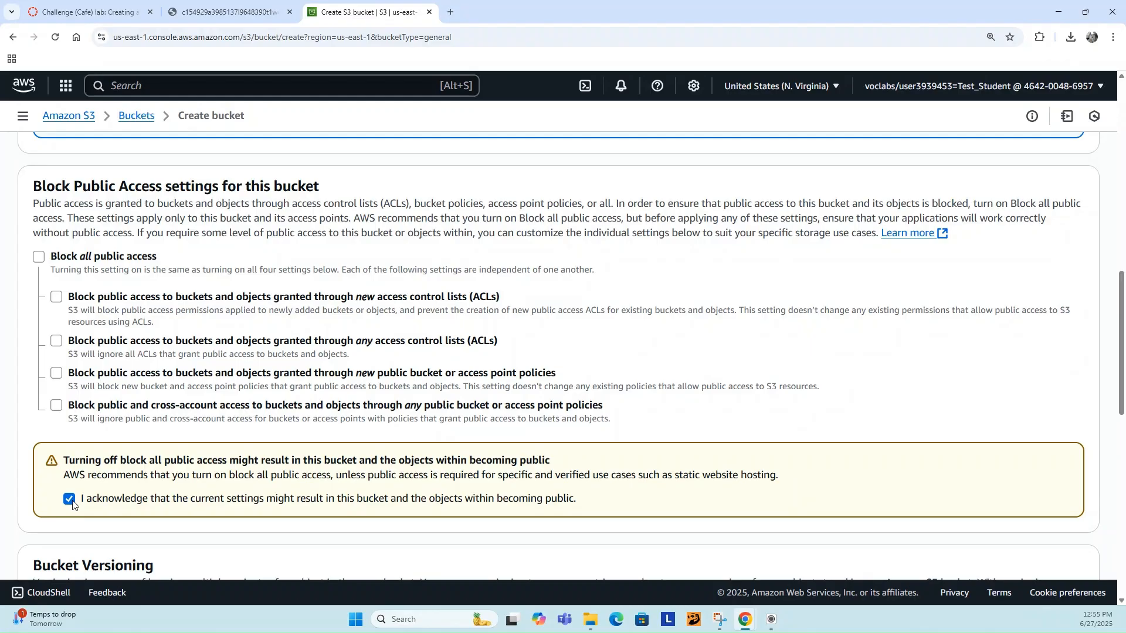
Step: Create the bucket with the remaining default settings and open the properties of ddai-demo-ytr34
{"action": "scroll", "coordinate": [417, 372], "scroll_direction": "down", "scroll_amount": 6}
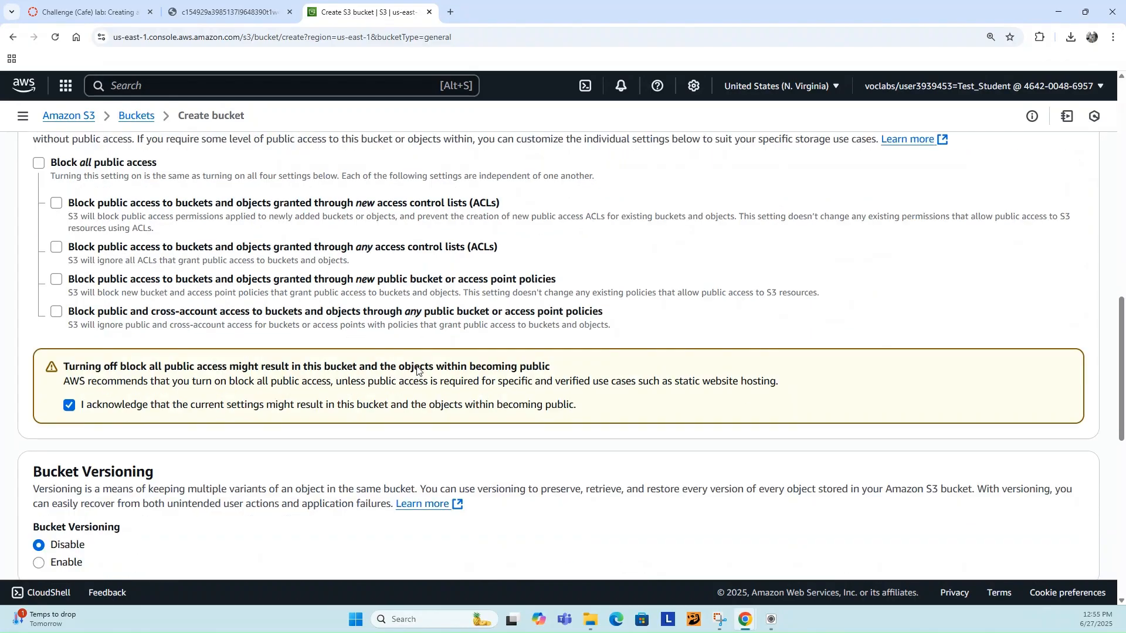
{"action": "scroll", "coordinate": [417, 372], "scroll_direction": "down", "scroll_amount": 5}
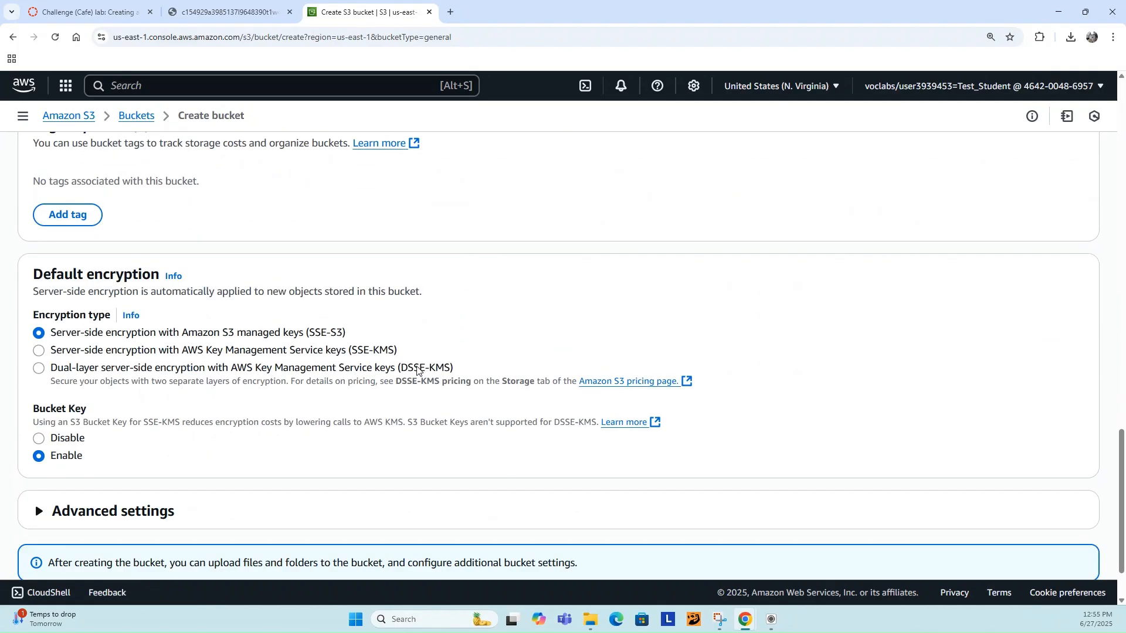
{"action": "left_click", "coordinate": [1048, 546]}
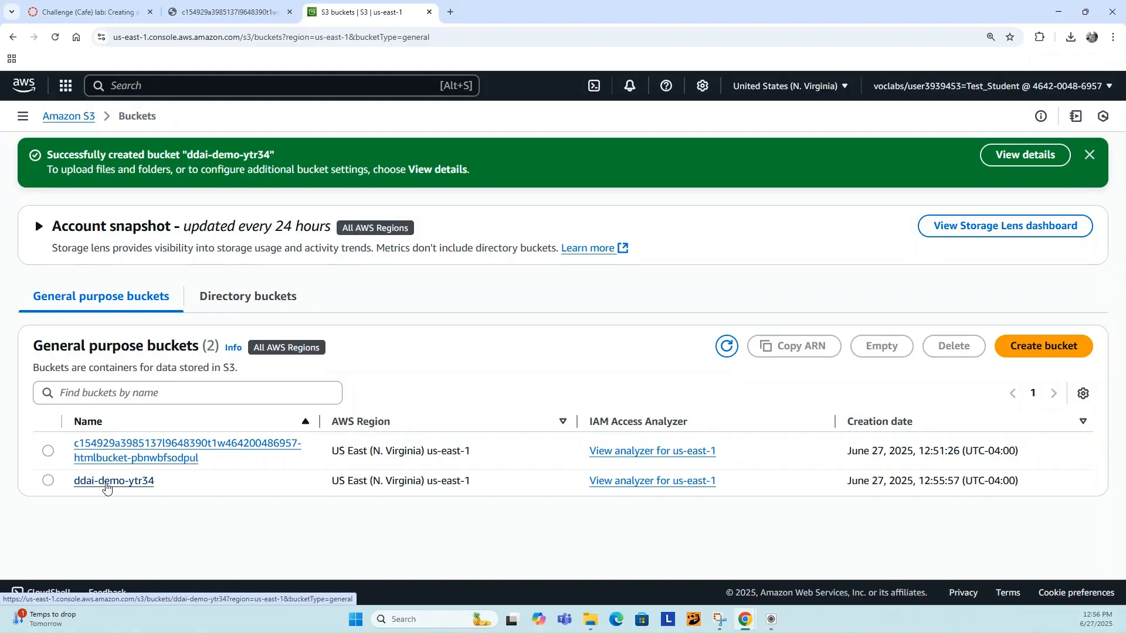
{"action": "left_click", "coordinate": [121, 482]}
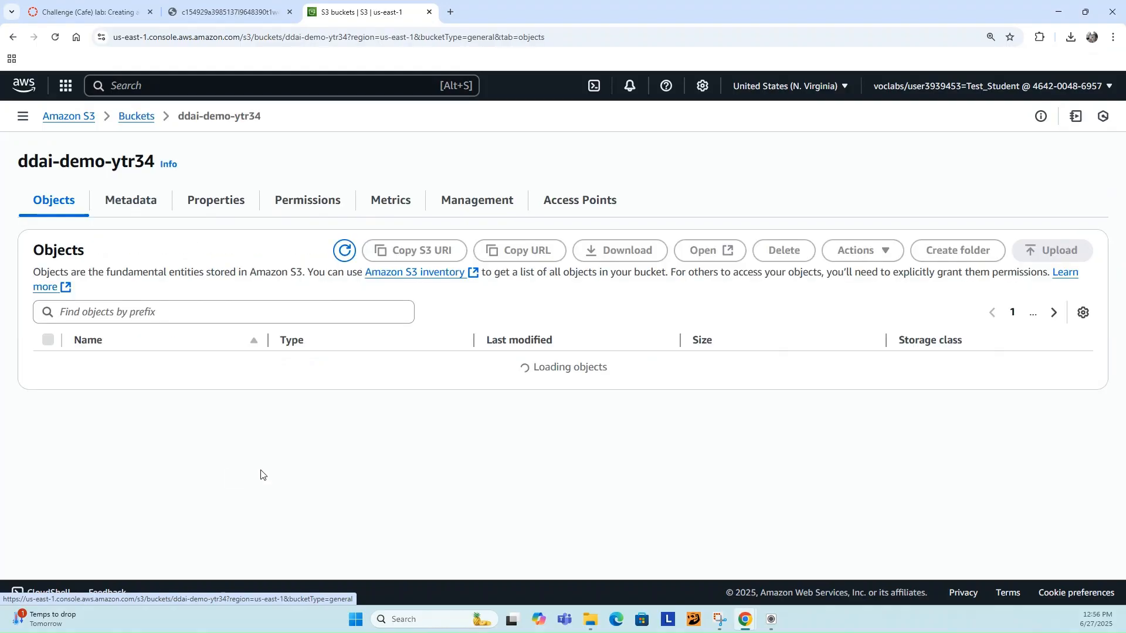
{"action": "left_click", "coordinate": [214, 202]}
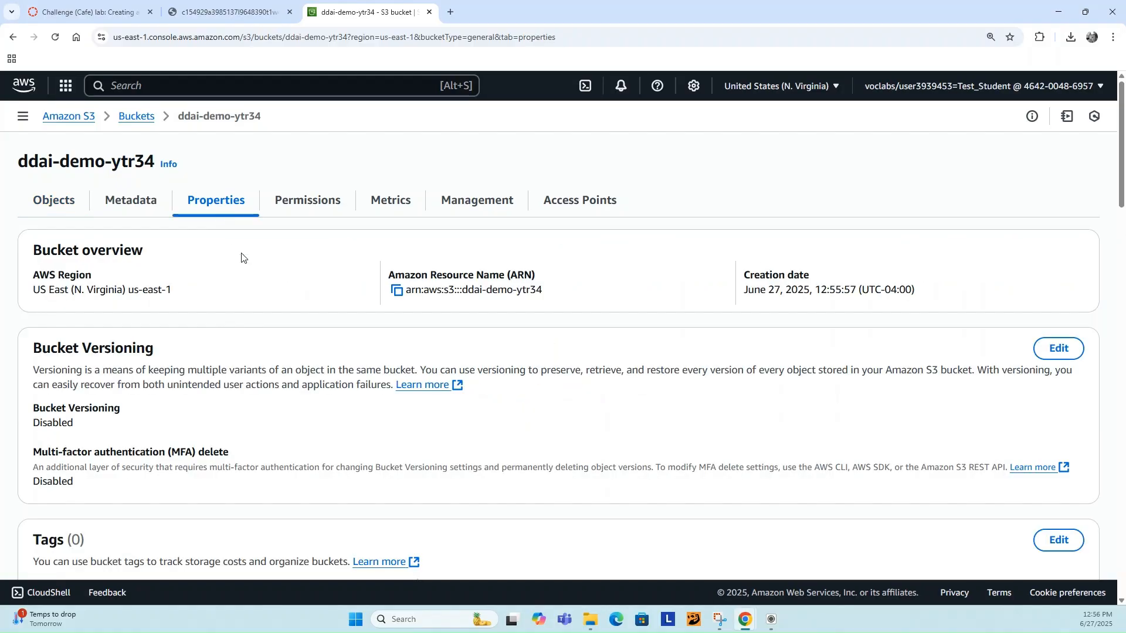
Step: Enable static website hosting for ddai-demo-ytr34 with index.html as the index document and save the changes
{"action": "scroll", "coordinate": [277, 322], "scroll_direction": "down", "scroll_amount": 20}
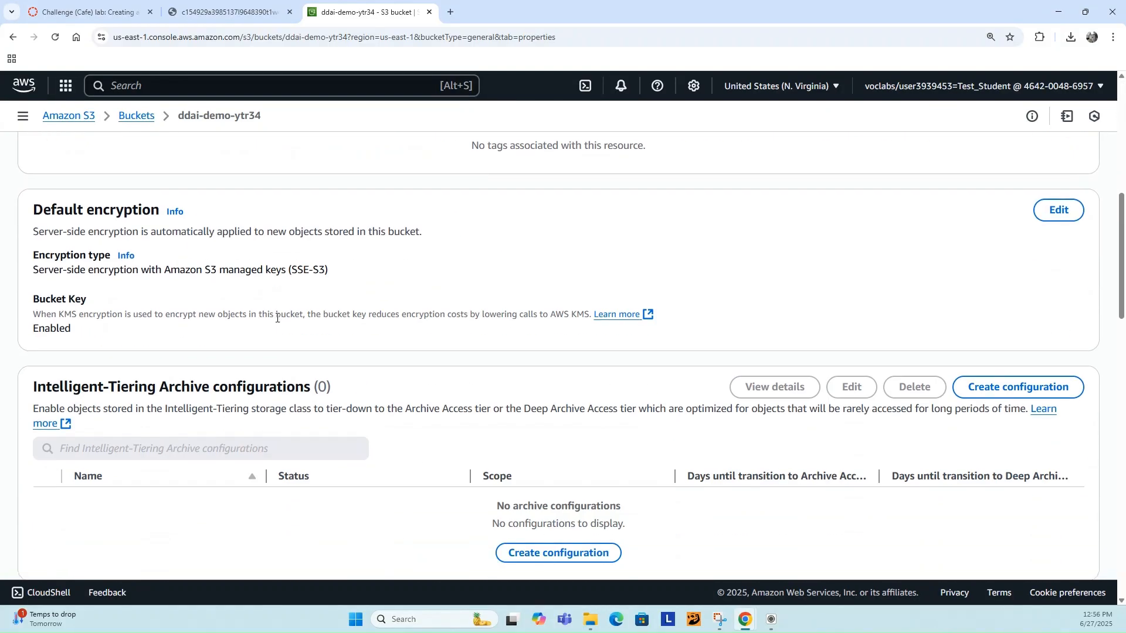
{"action": "scroll", "coordinate": [277, 322], "scroll_direction": "down", "scroll_amount": 10}
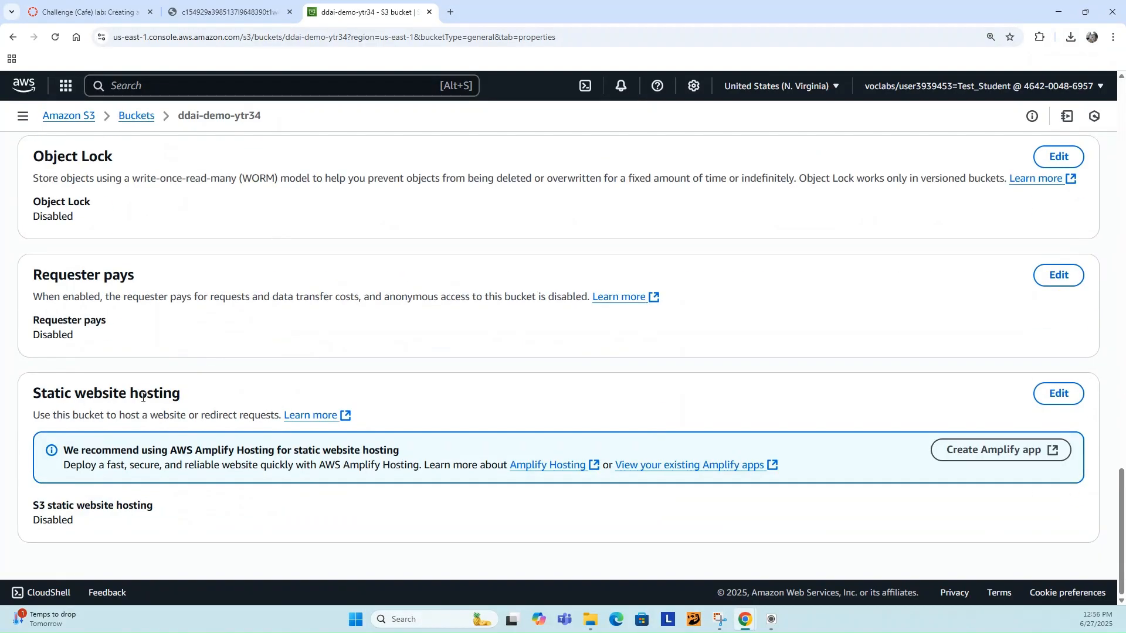
{"action": "left_click", "coordinate": [1063, 398]}
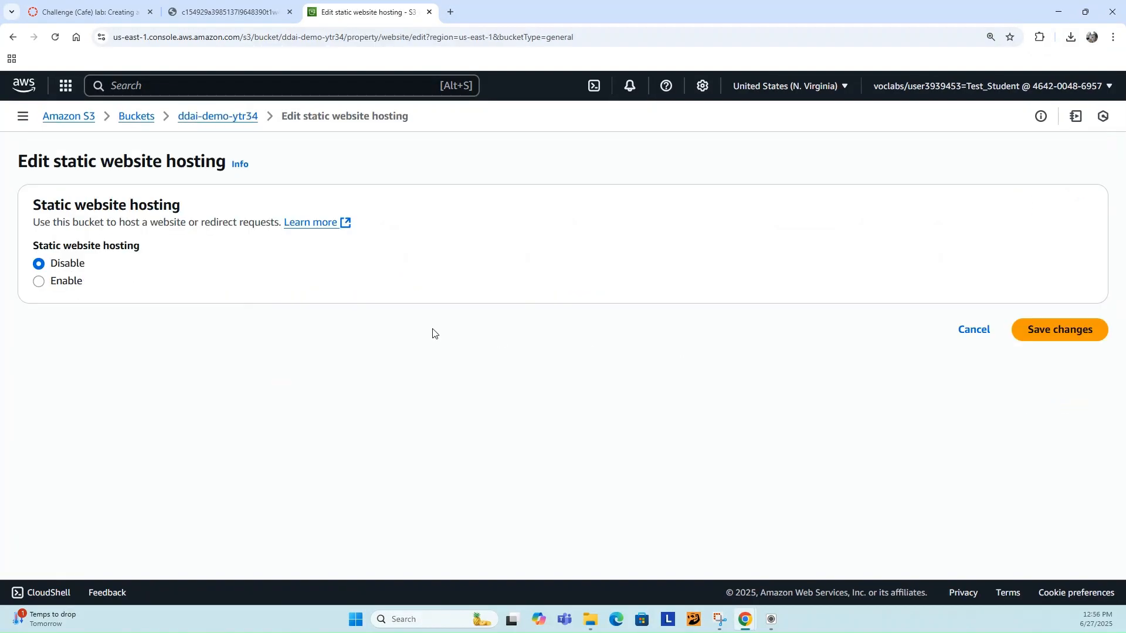
{"action": "left_click", "coordinate": [51, 283]}
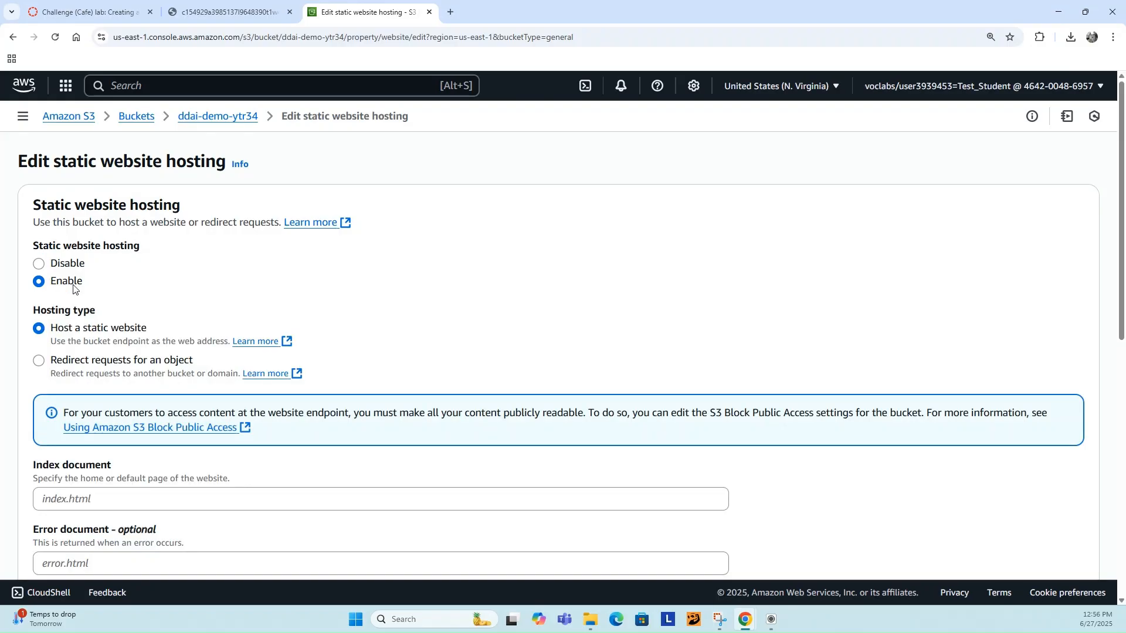
{"action": "scroll", "coordinate": [199, 293], "scroll_direction": "down", "scroll_amount": 4}
{"action": "left_click", "coordinate": [129, 272]}
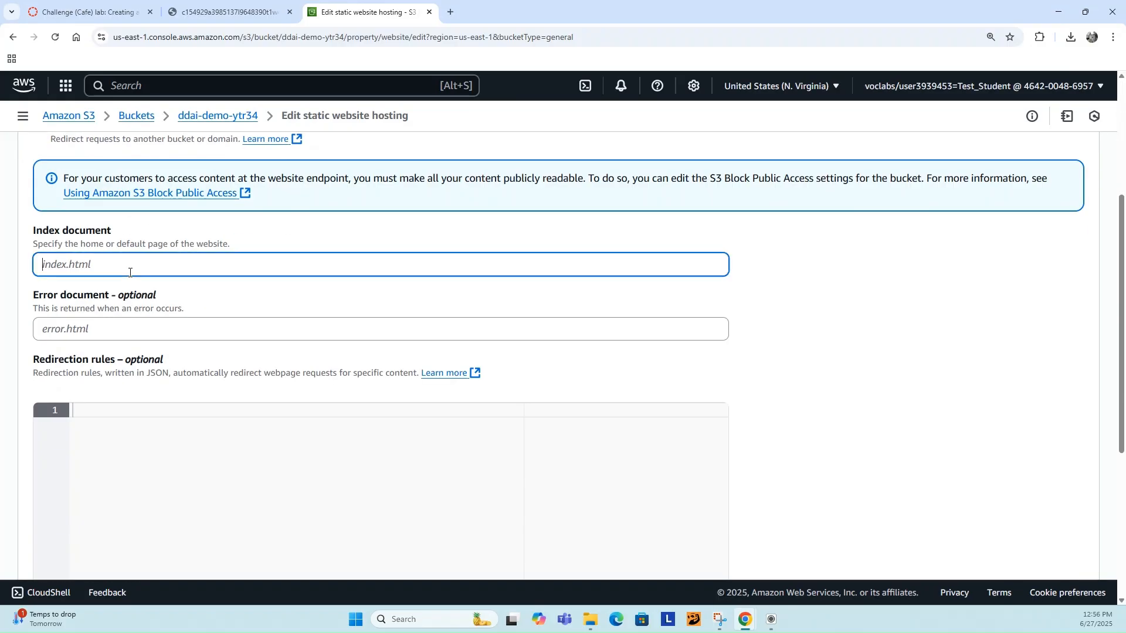
{"action": "type", "text": "inder"}
{"action": "type", "text": ".html"}
{"action": "scroll", "coordinate": [462, 326], "scroll_direction": "down", "scroll_amount": 5}
{"action": "left_click", "coordinate": [1051, 543]}
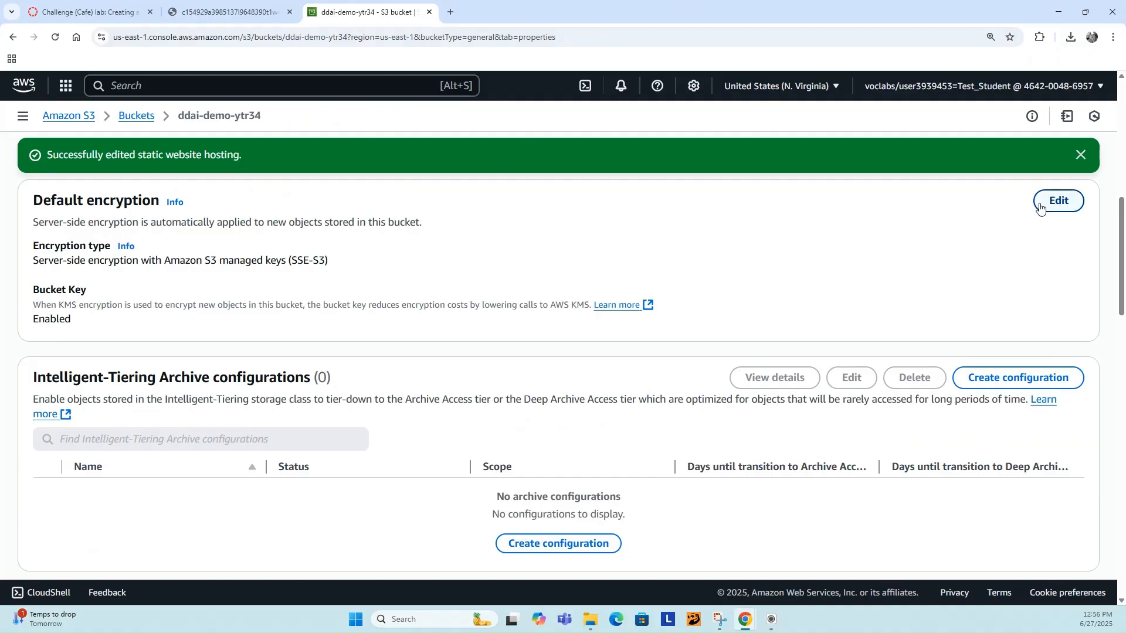
Step: Add the css and images folders and the index file from the local lab folder to the bucket's upload list
{"action": "scroll", "coordinate": [1034, 234], "scroll_direction": "up", "scroll_amount": 3}
{"action": "scroll", "coordinate": [1032, 232], "scroll_direction": "up", "scroll_amount": 6}
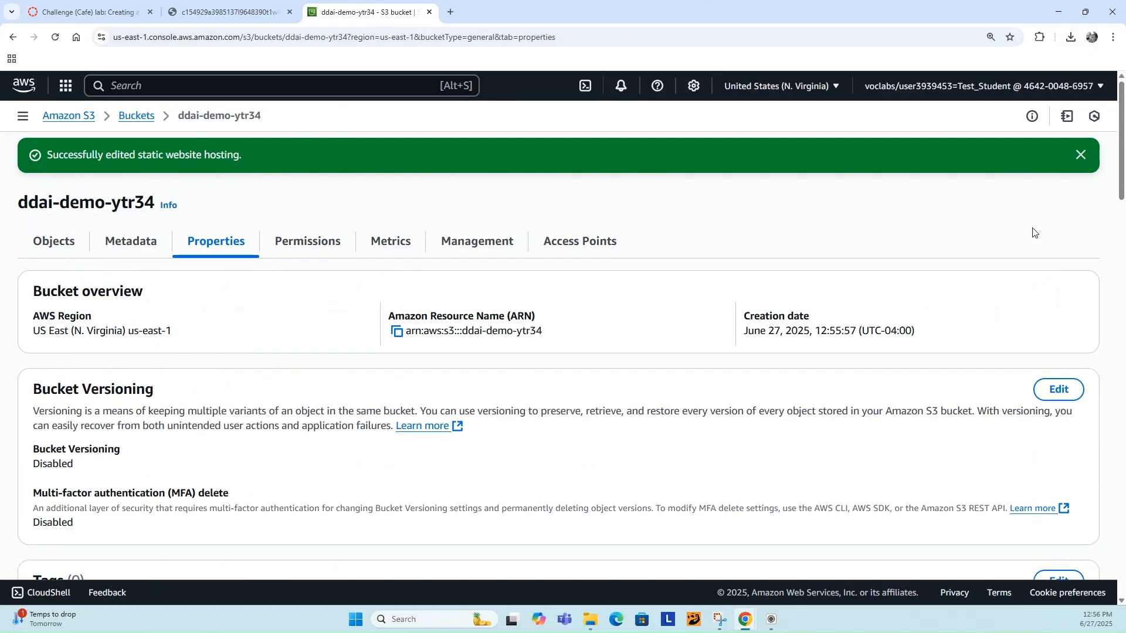
{"action": "left_click", "coordinate": [61, 241]}
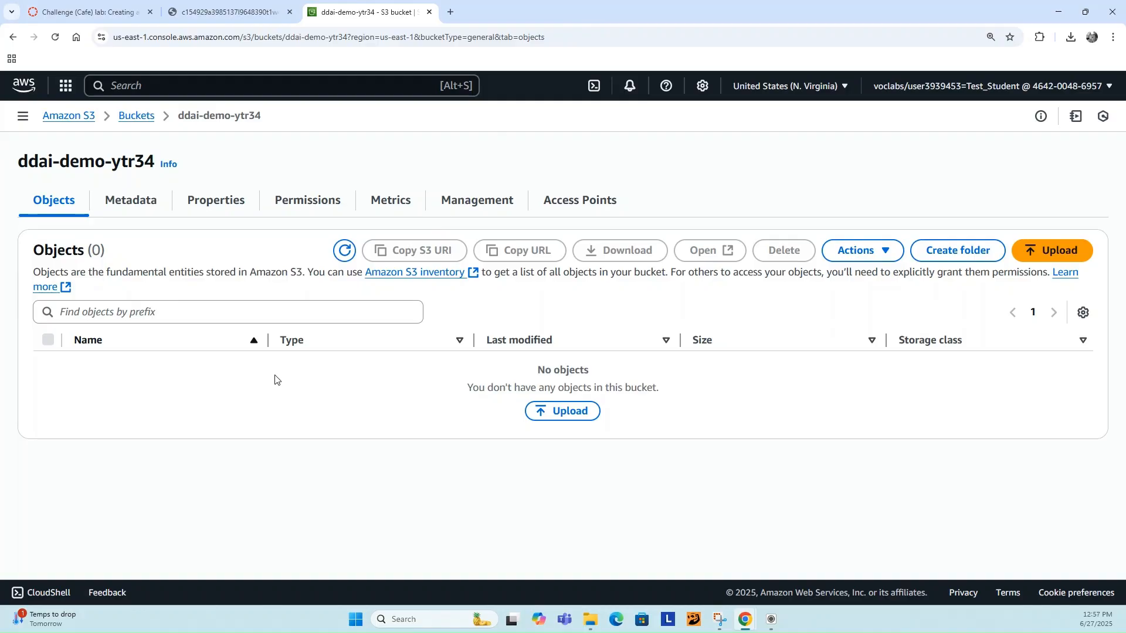
{"action": "double_click", "coordinate": [596, 7]}
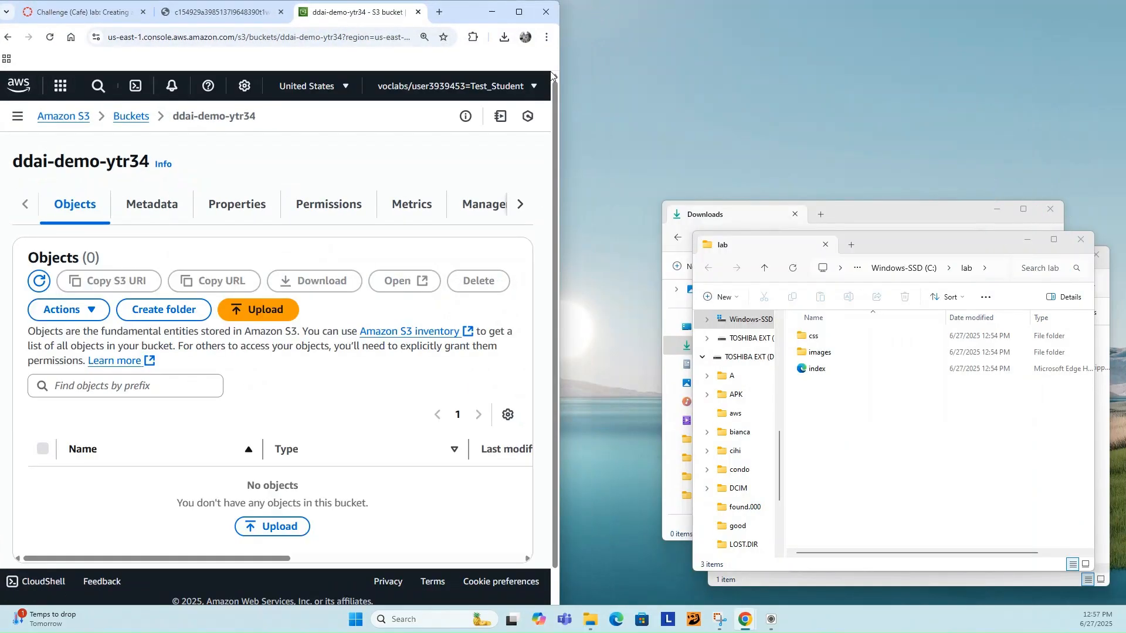
{"action": "left_click_drag", "start_coordinate": [473, 15], "coordinate": [507, 28]}
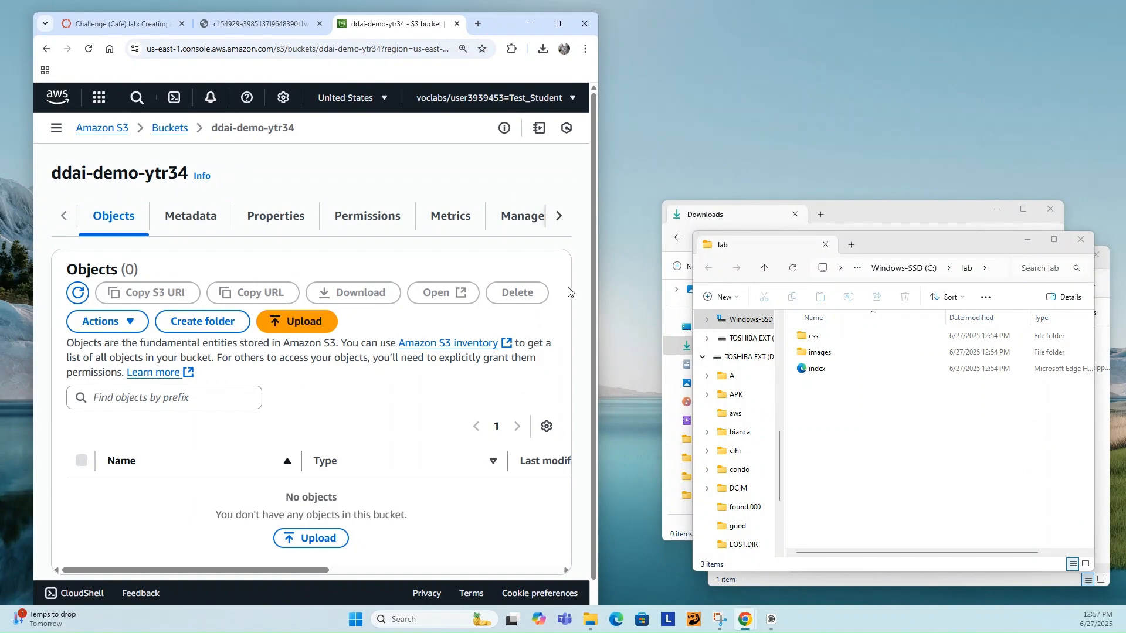
{"action": "left_click_drag", "start_coordinate": [1000, 482], "coordinate": [789, 326]}
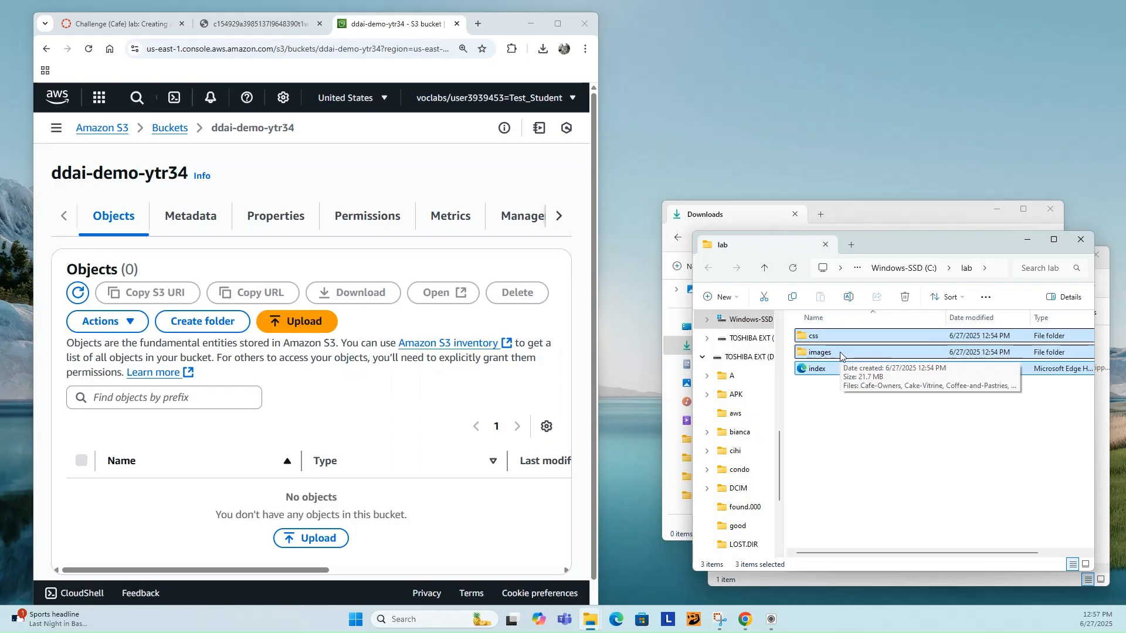
{"action": "left_click_drag", "start_coordinate": [847, 354], "coordinate": [268, 375]}
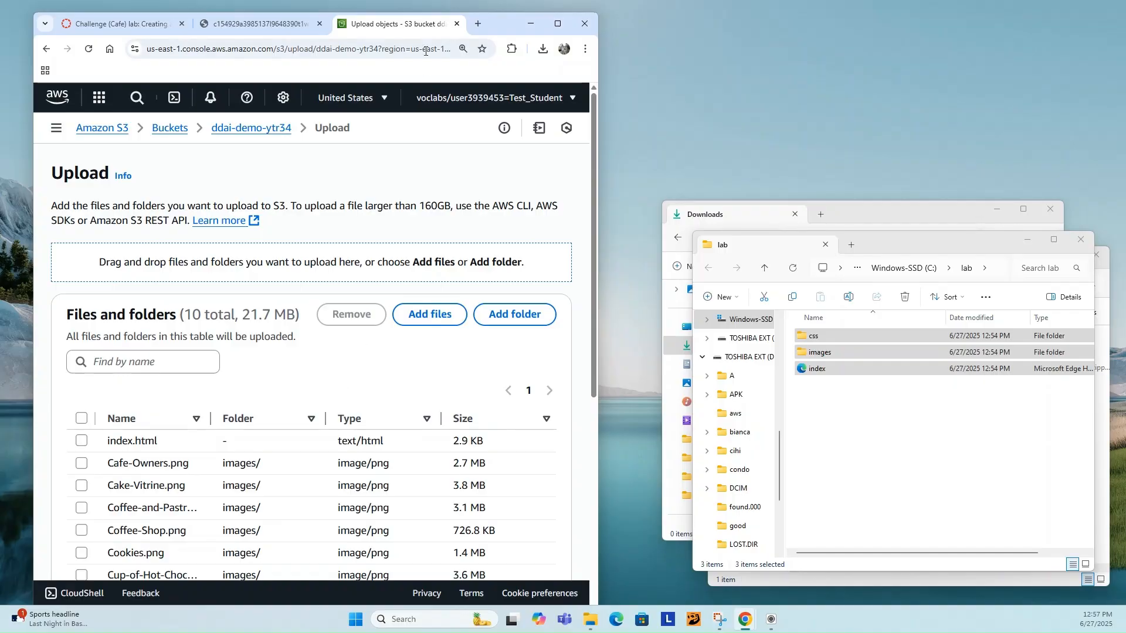
Step: Upload the listed files and folders to ddai-demo-ytr34 and close the upload status page
{"action": "double_click", "coordinate": [509, 22]}
{"action": "scroll", "coordinate": [481, 302], "scroll_direction": "down", "scroll_amount": 4}
{"action": "scroll", "coordinate": [482, 301], "scroll_direction": "up", "scroll_amount": 2}
{"action": "scroll", "coordinate": [481, 301], "scroll_direction": "up", "scroll_amount": 1}
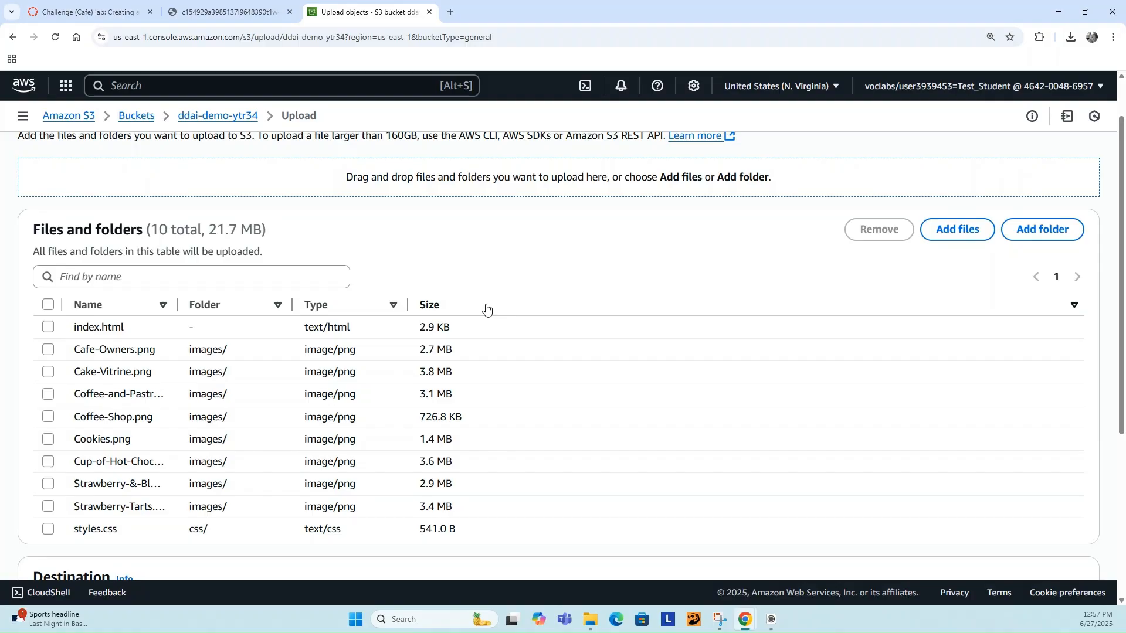
{"action": "scroll", "coordinate": [486, 309], "scroll_direction": "down", "scroll_amount": 5}
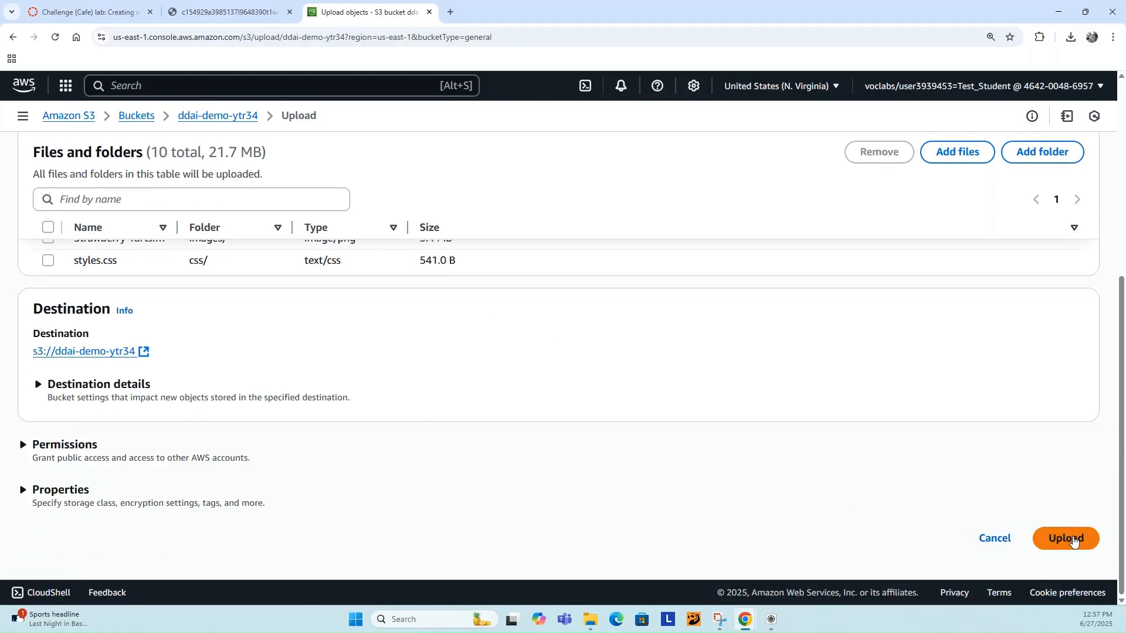
{"action": "left_click", "coordinate": [1070, 538]}
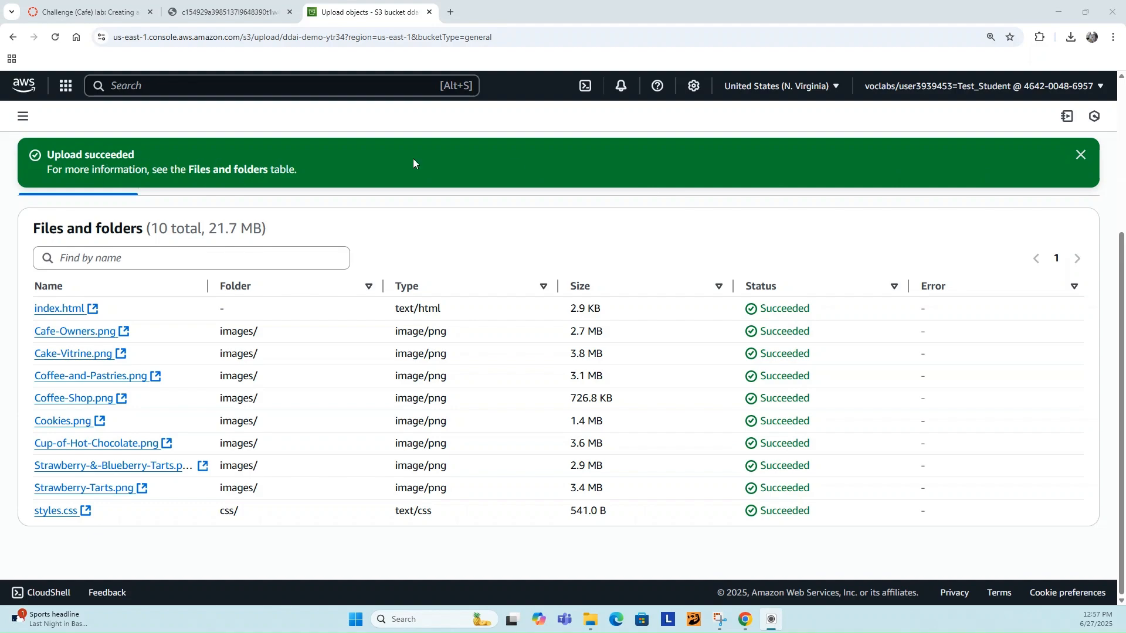
{"action": "left_click", "coordinate": [1081, 155]}
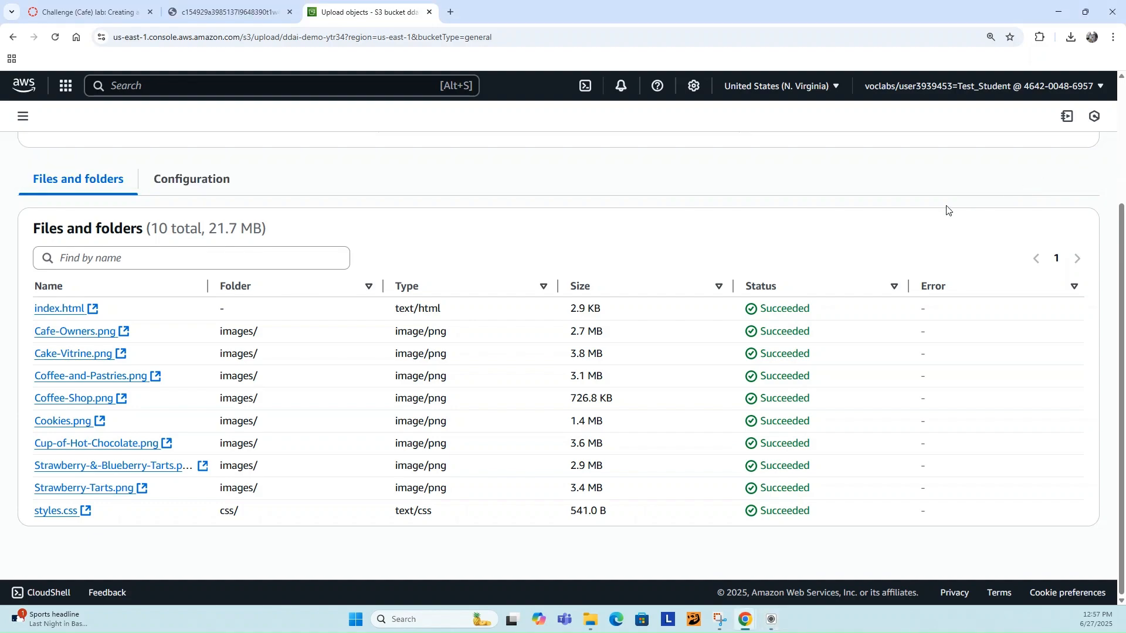
{"action": "scroll", "coordinate": [947, 210], "scroll_direction": "up", "scroll_amount": 3}
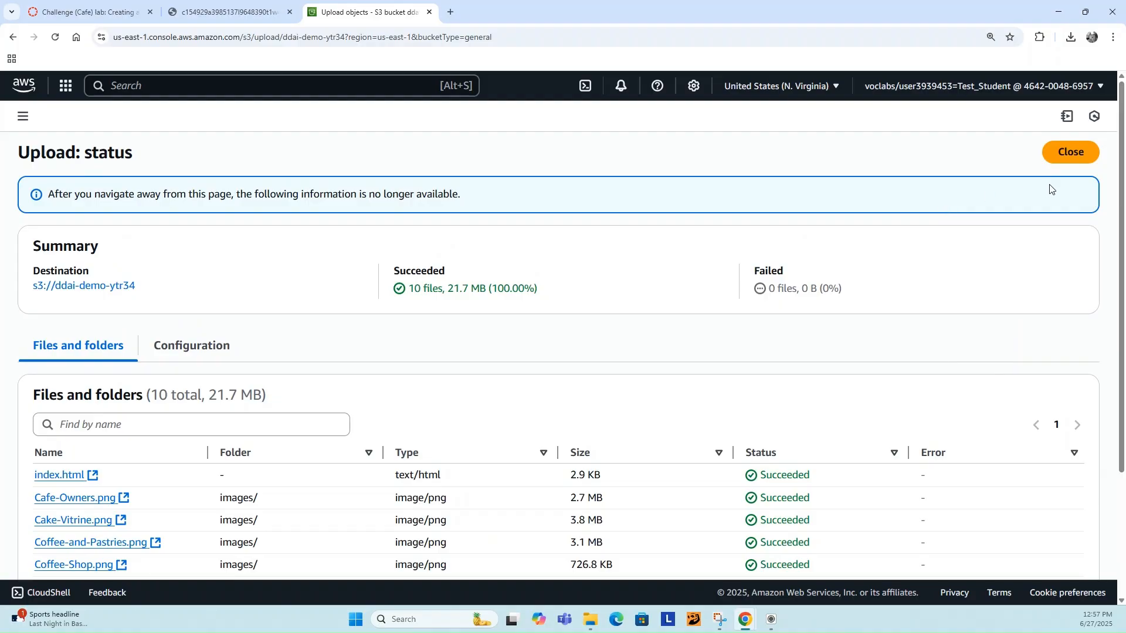
{"action": "left_click", "coordinate": [1070, 153]}
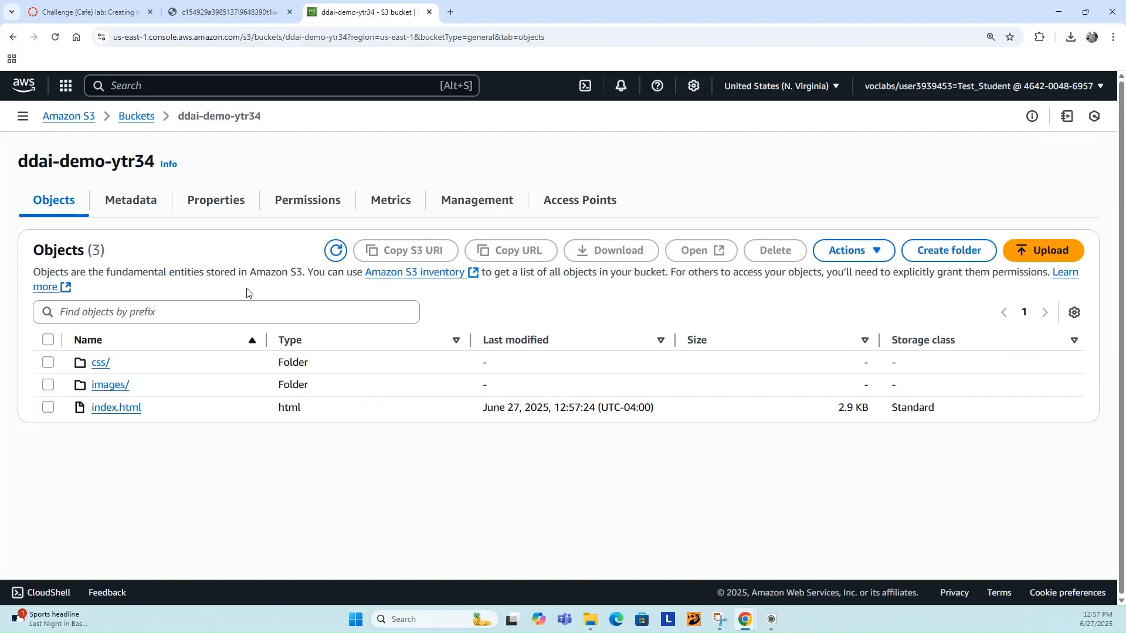
Step: Open the bucket website endpoint from the static website hosting properties and check the page's response message
{"action": "left_click", "coordinate": [208, 206]}
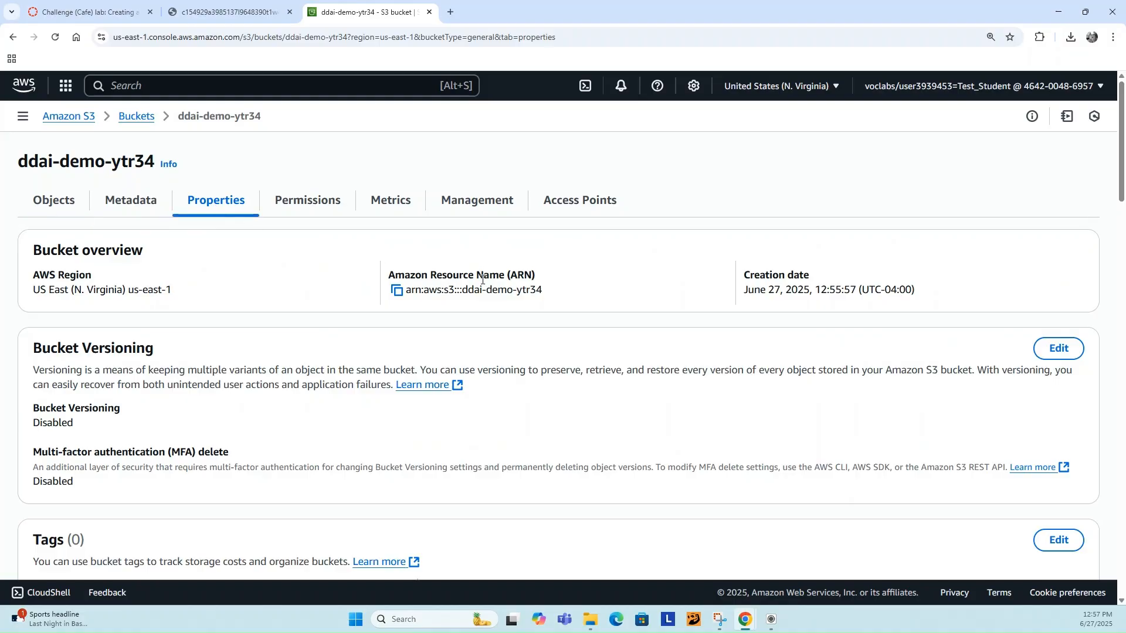
{"action": "scroll", "coordinate": [482, 279], "scroll_direction": "down", "scroll_amount": 20}
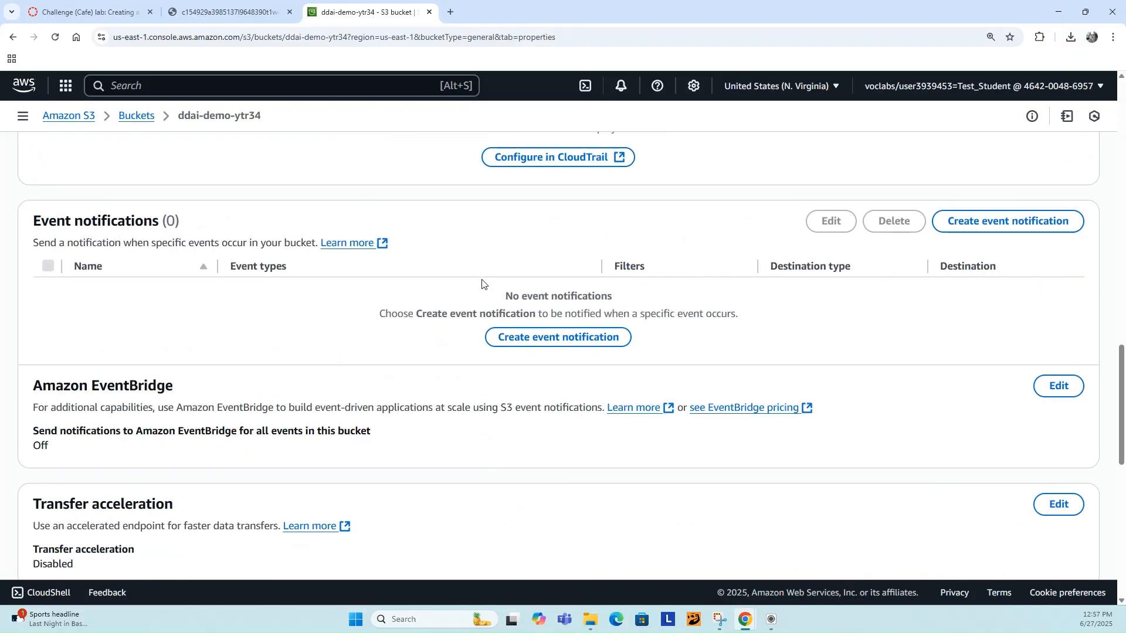
{"action": "scroll", "coordinate": [482, 279], "scroll_direction": "down", "scroll_amount": 3}
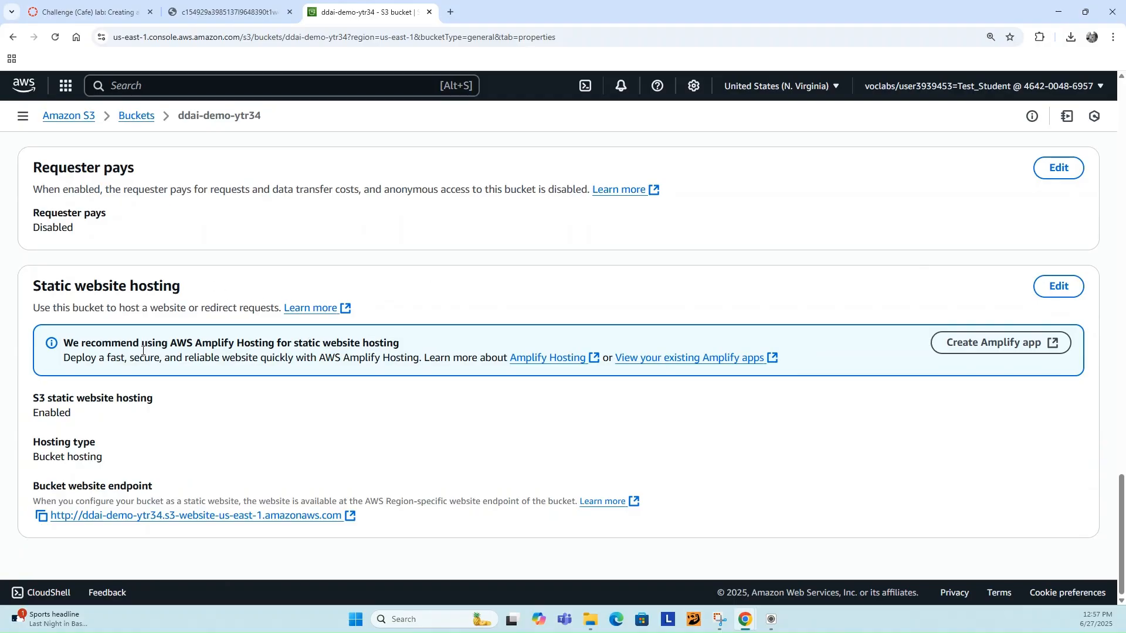
{"action": "left_click", "coordinate": [126, 516]}
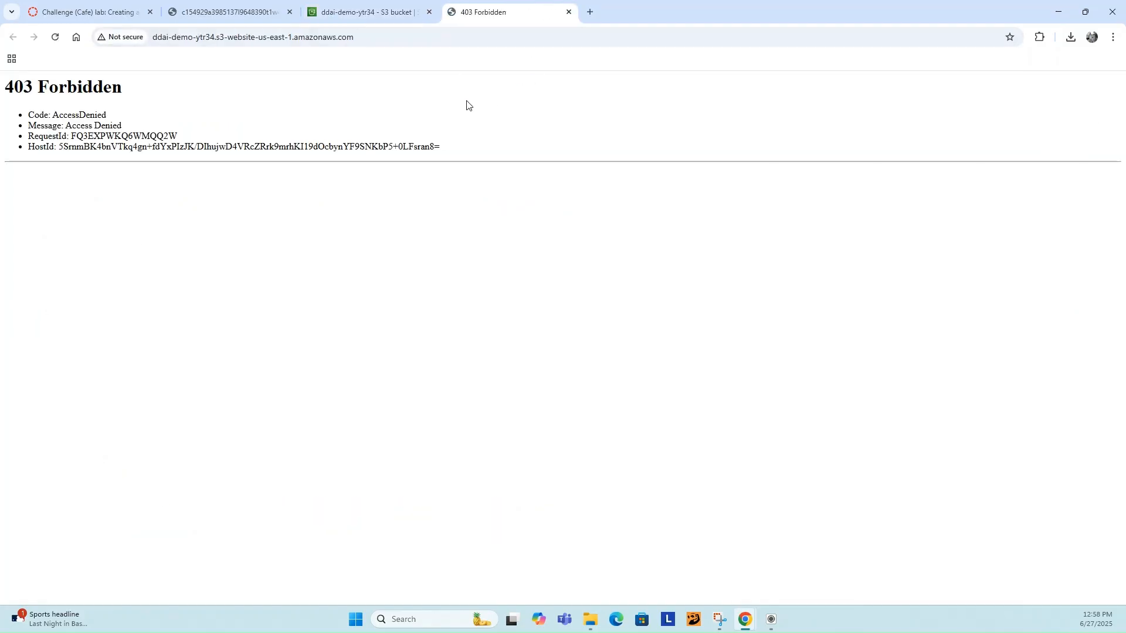
{"action": "triple_click", "coordinate": [87, 127]}
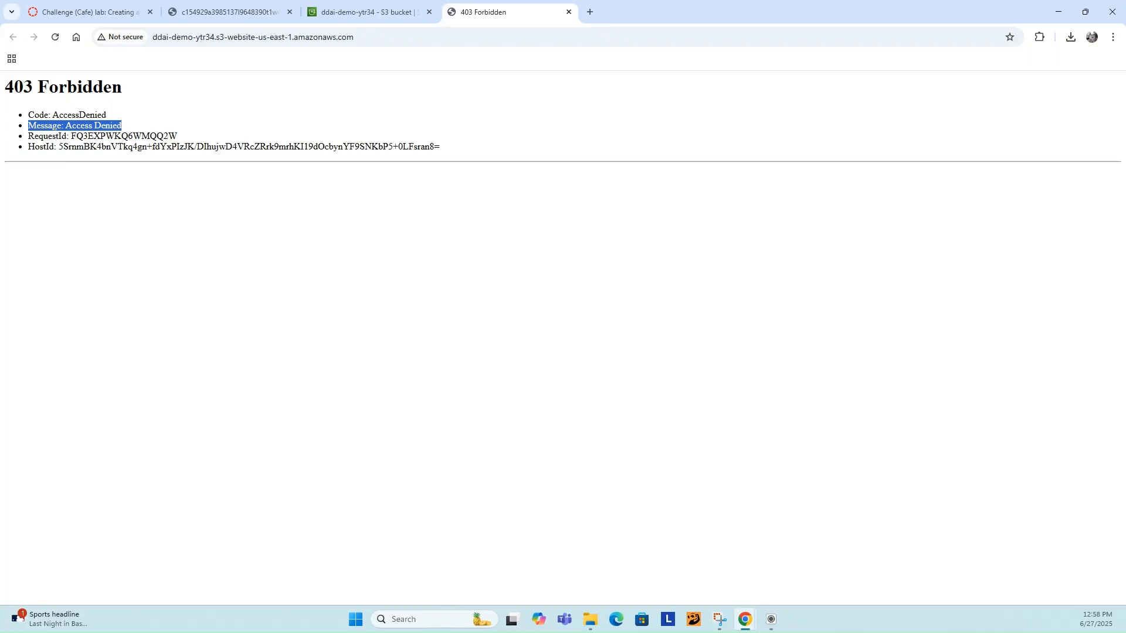
Step: Submit "No, the files are not publicly accessible." for lab Question 1 and return to the question list
{"action": "left_click", "coordinate": [214, 13]}
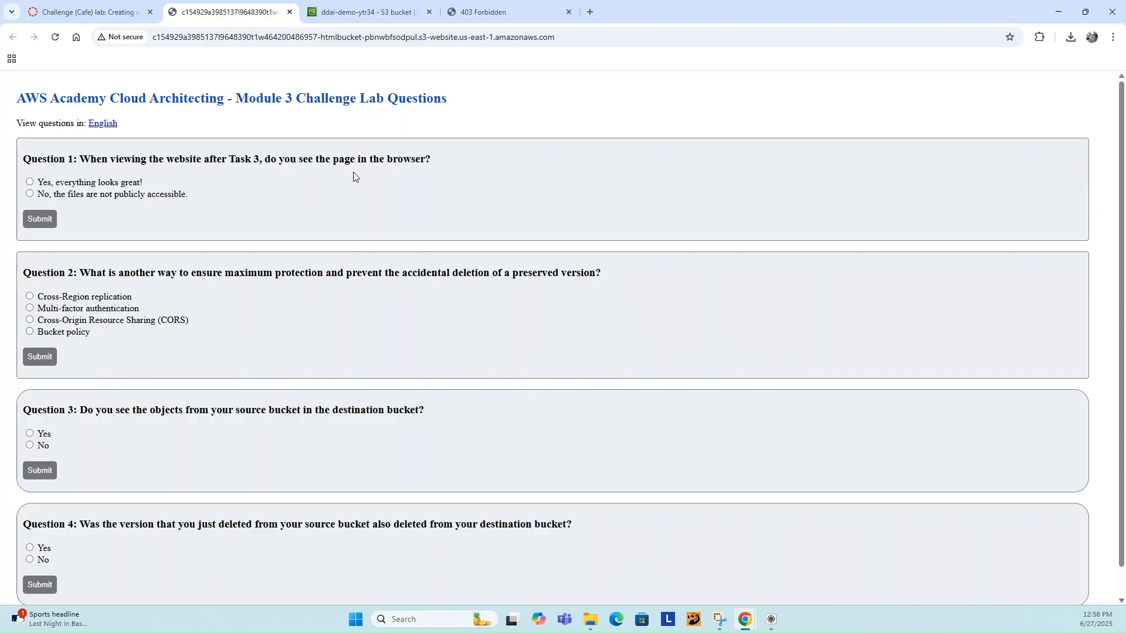
{"action": "left_click", "coordinate": [29, 194]}
{"action": "left_click", "coordinate": [44, 220]}
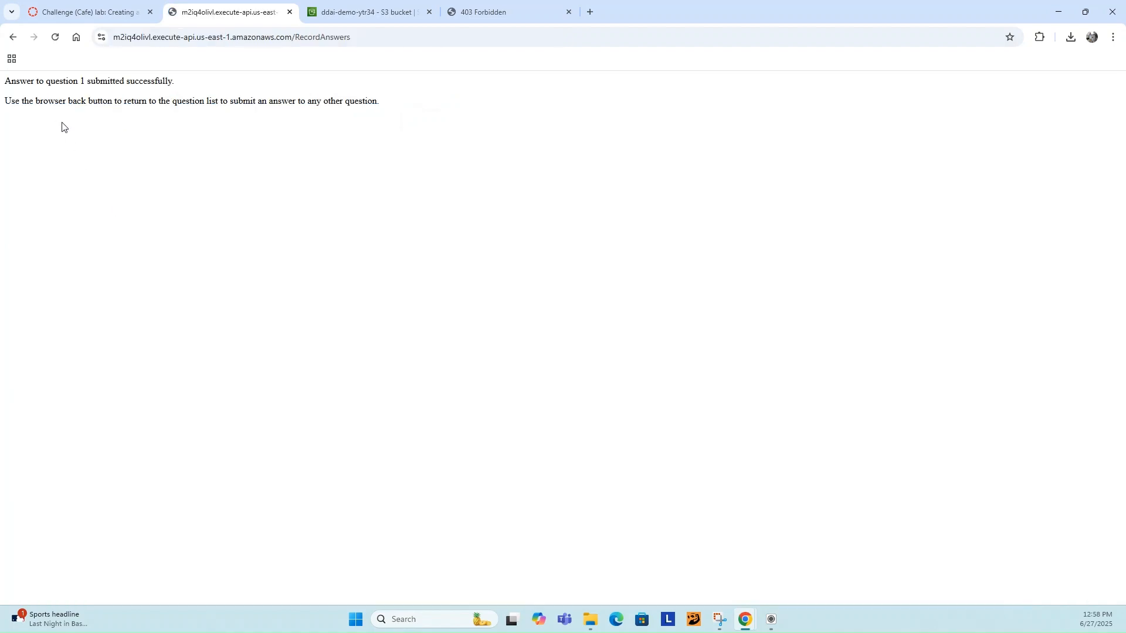
{"action": "left_click", "coordinate": [14, 40]}
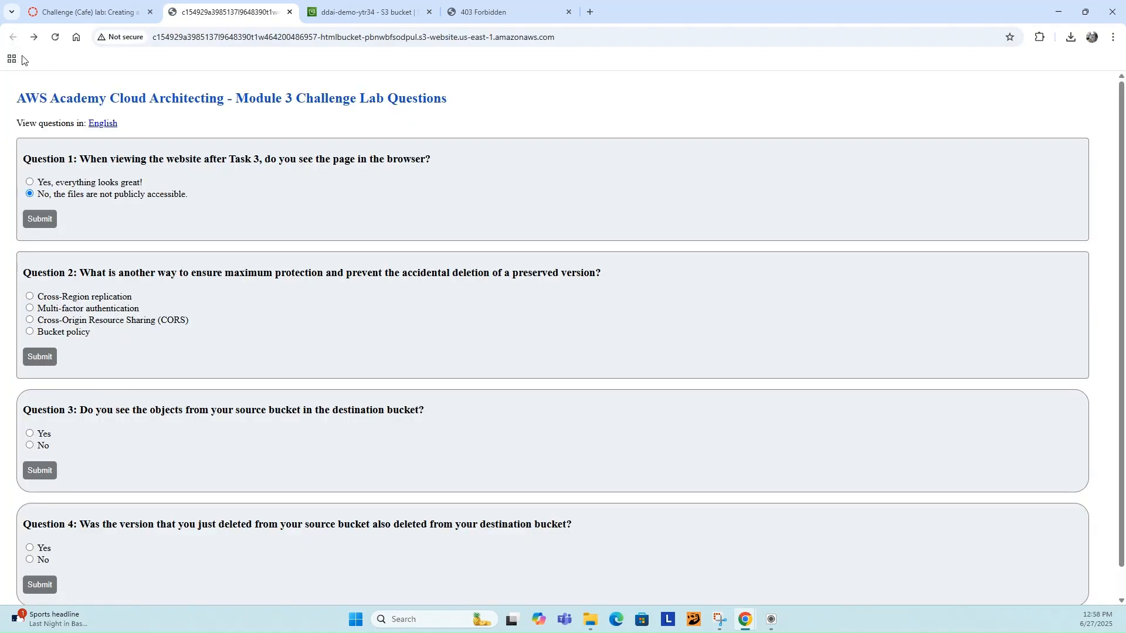
Step: Read the lab instructions for Task 4 on creating a bucket policy that grants public read access
{"action": "left_click", "coordinate": [94, 13]}
{"action": "scroll", "coordinate": [352, 391], "scroll_direction": "down", "scroll_amount": 5}
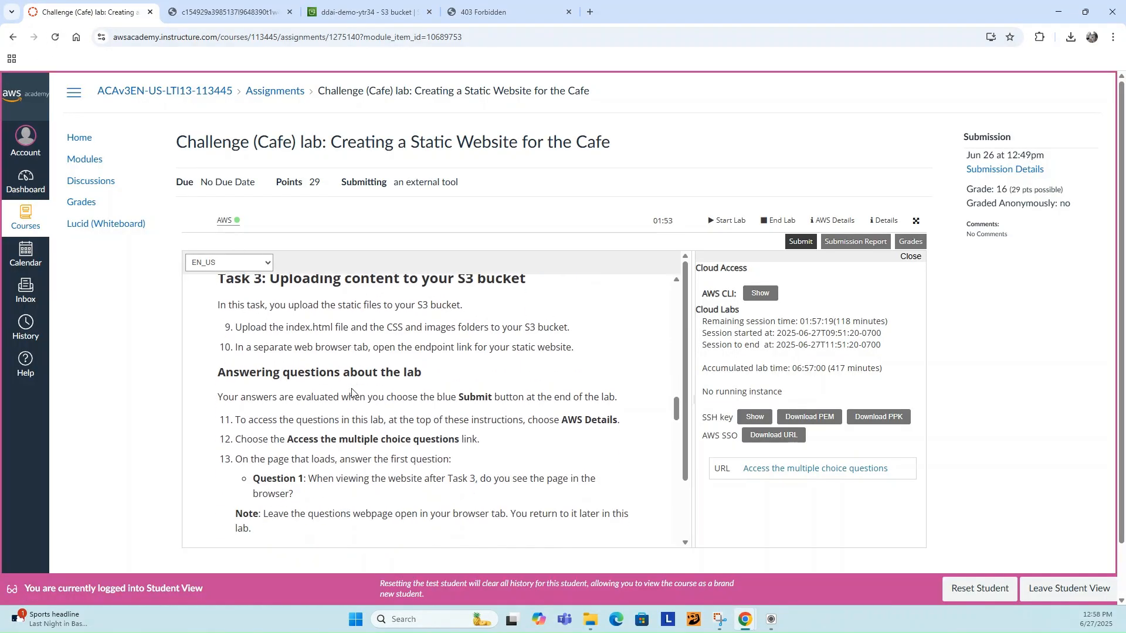
{"action": "scroll", "coordinate": [352, 392], "scroll_direction": "down", "scroll_amount": 5}
{"action": "scroll", "coordinate": [352, 391], "scroll_direction": "down", "scroll_amount": 3}
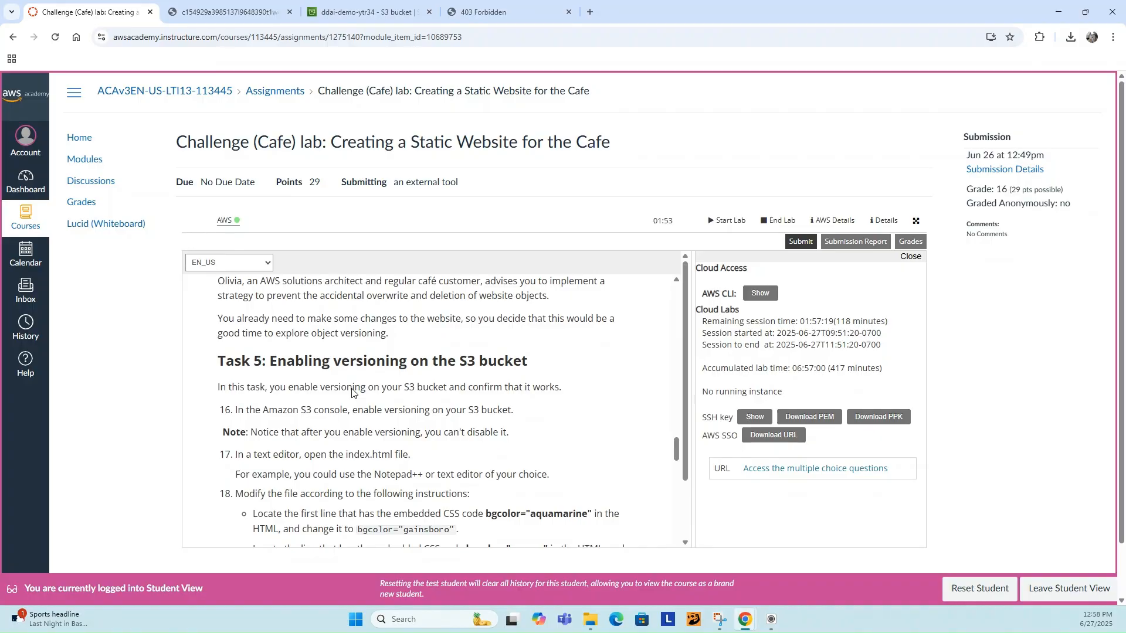
{"action": "scroll", "coordinate": [352, 391], "scroll_direction": "down", "scroll_amount": 1}
{"action": "scroll", "coordinate": [352, 392], "scroll_direction": "up", "scroll_amount": 6}
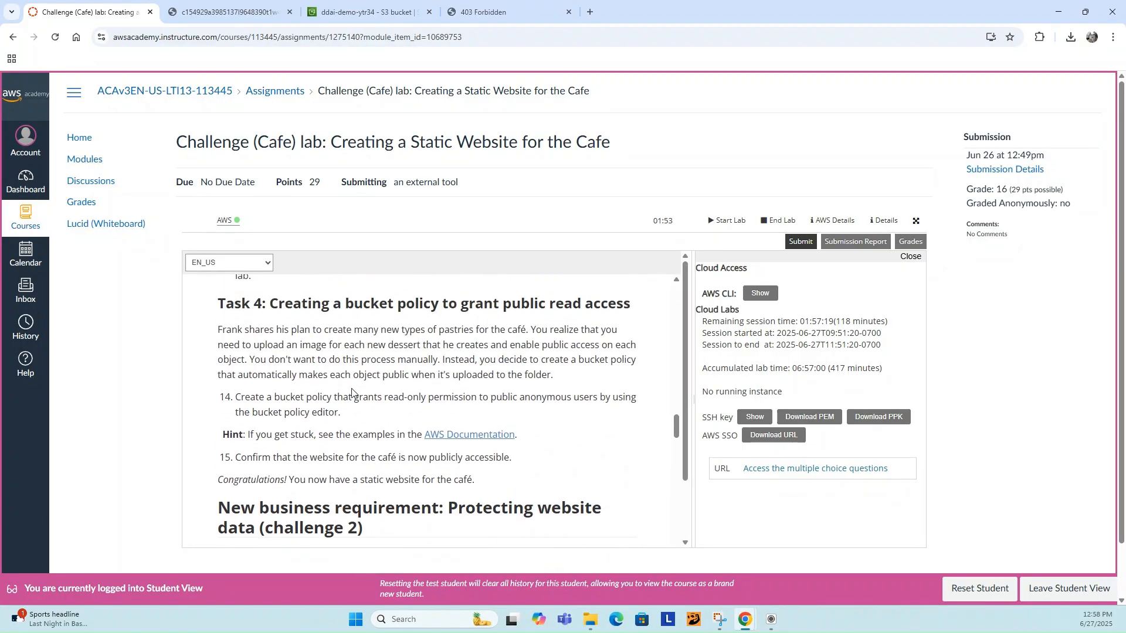
{"action": "scroll", "coordinate": [380, 385], "scroll_direction": "down", "scroll_amount": 1}
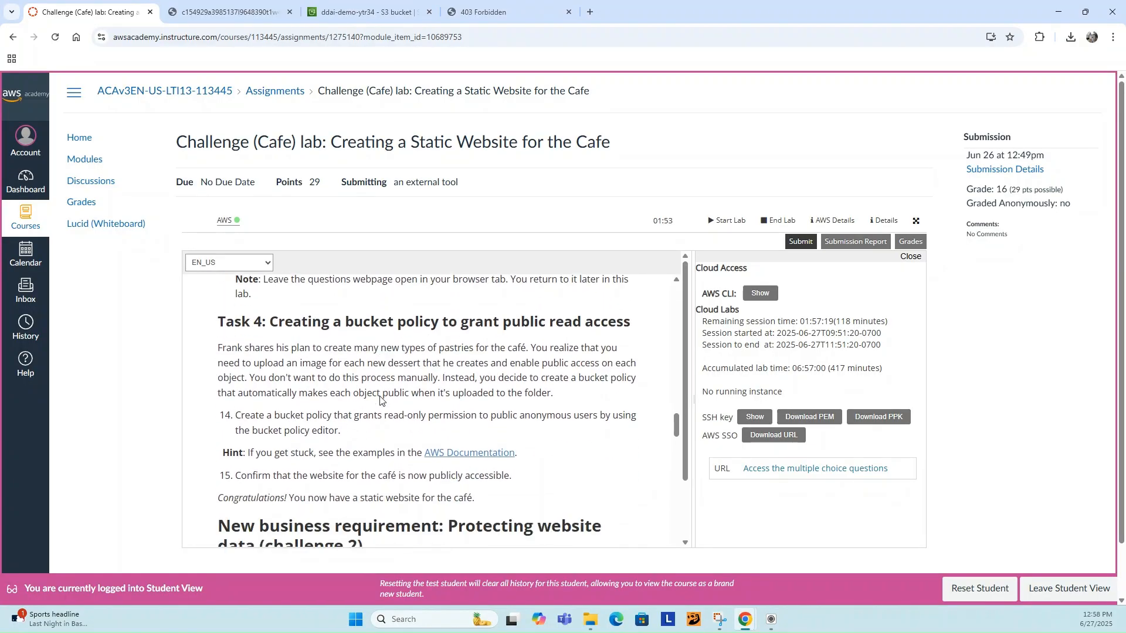
{"action": "double_click", "coordinate": [383, 321]}
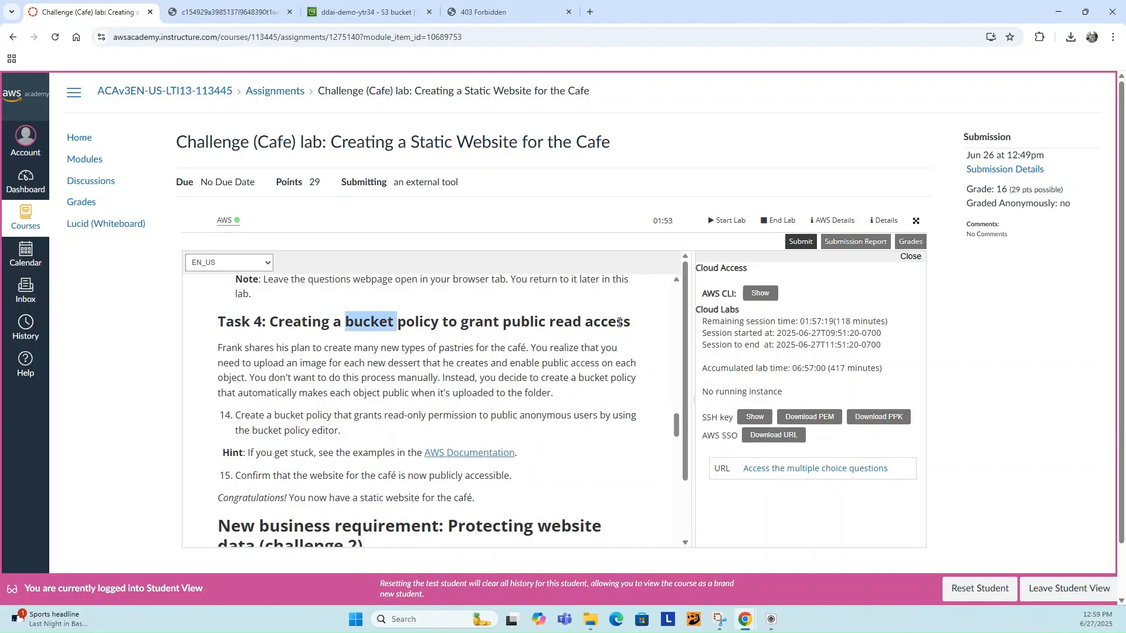
Step: Return to the S3 console and open the permissions of ddai-demo-ytr34
{"action": "left_click", "coordinate": [371, 14]}
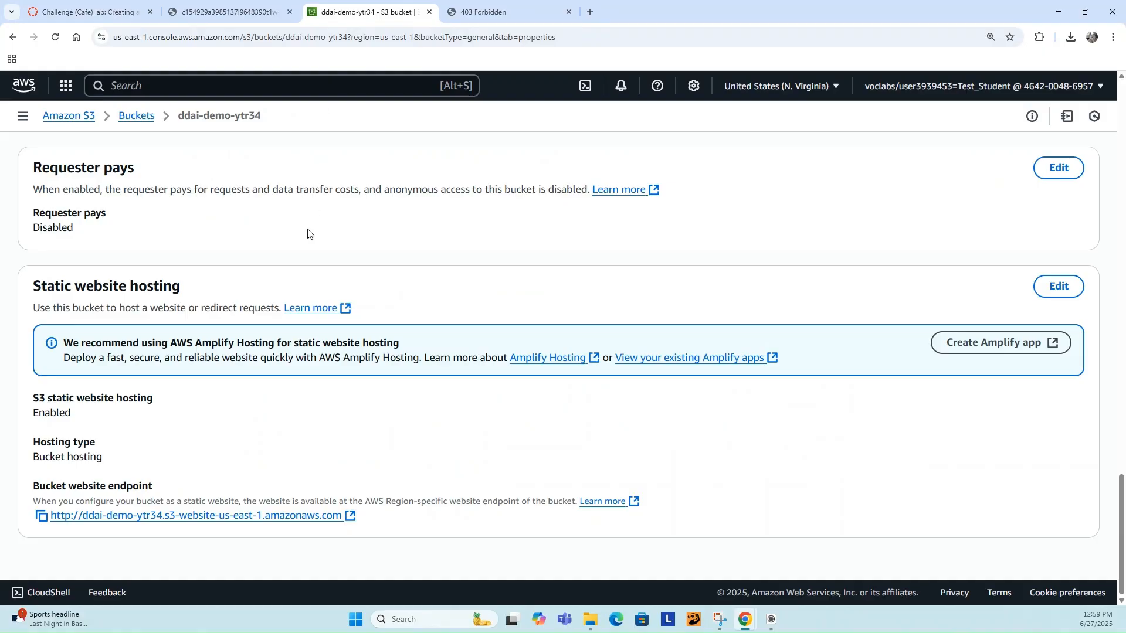
{"action": "scroll", "coordinate": [308, 234], "scroll_direction": "up", "scroll_amount": 20}
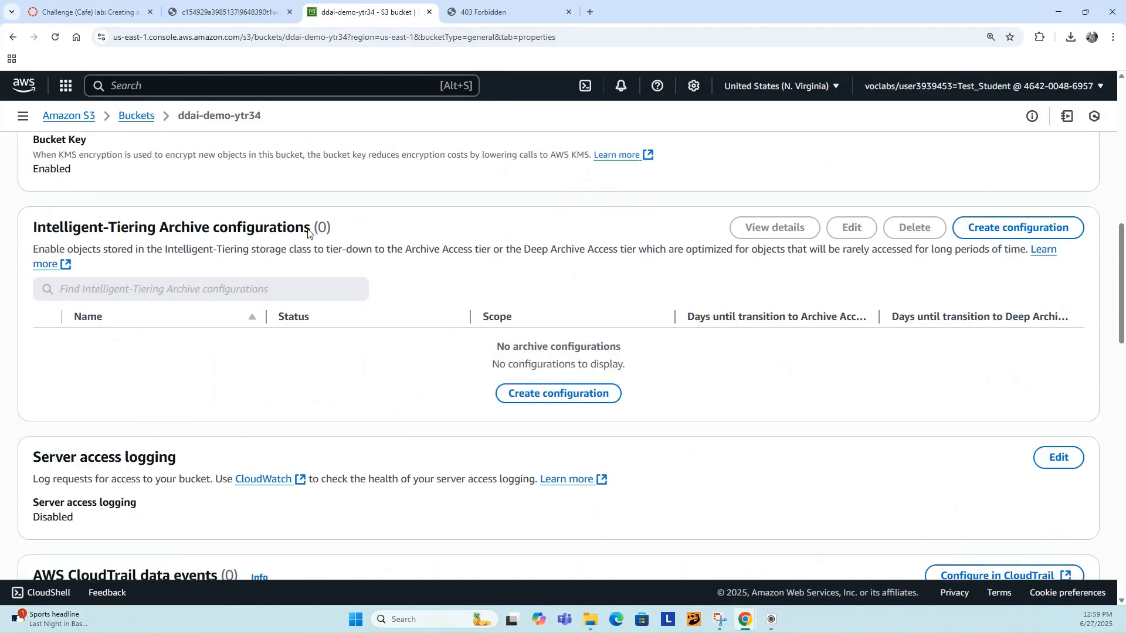
{"action": "scroll", "coordinate": [307, 233], "scroll_direction": "up", "scroll_amount": 4}
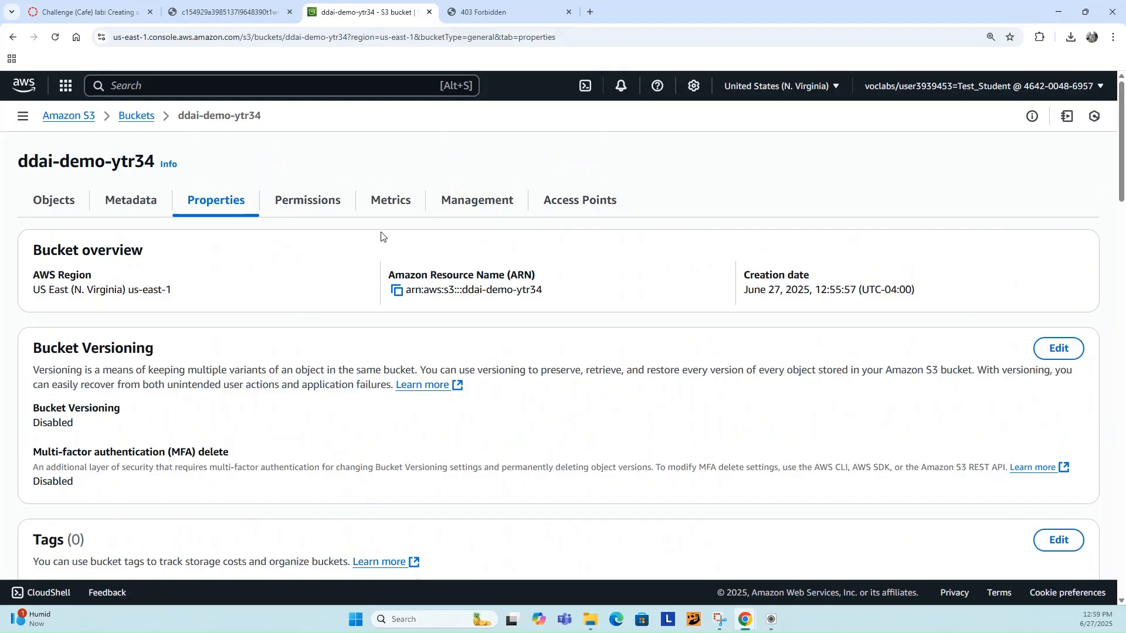
{"action": "left_click", "coordinate": [307, 206]}
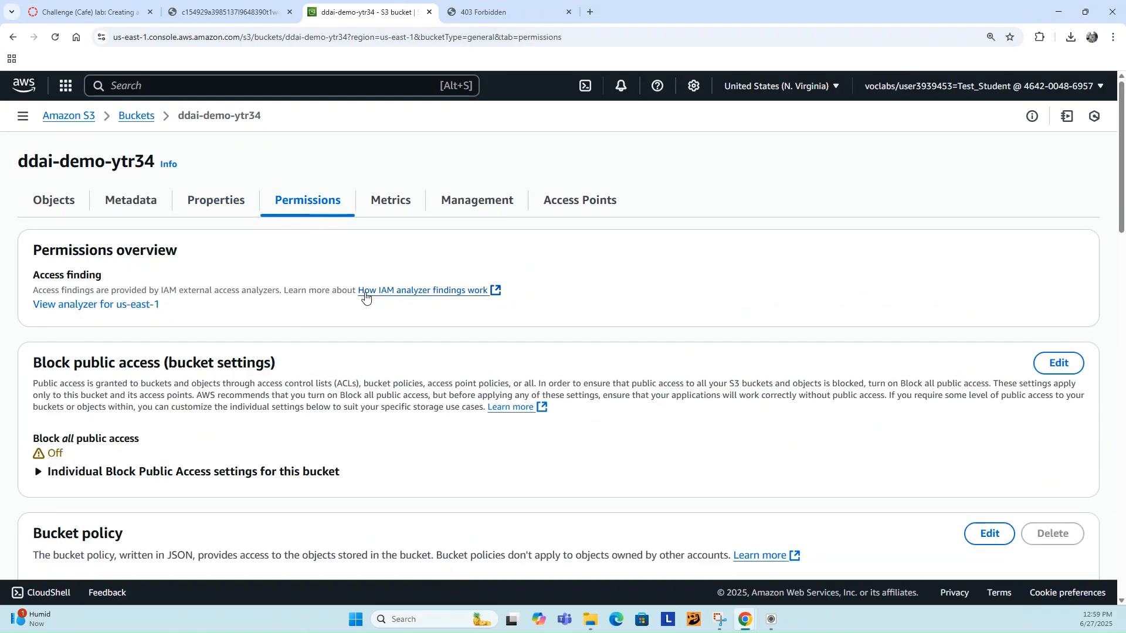
Step: Open the bucket policy of ddai-demo-ytr34 for editing and launch the AWS Policy Generator
{"action": "scroll", "coordinate": [365, 297], "scroll_direction": "down", "scroll_amount": 3}
{"action": "scroll", "coordinate": [365, 297], "scroll_direction": "down", "scroll_amount": 1}
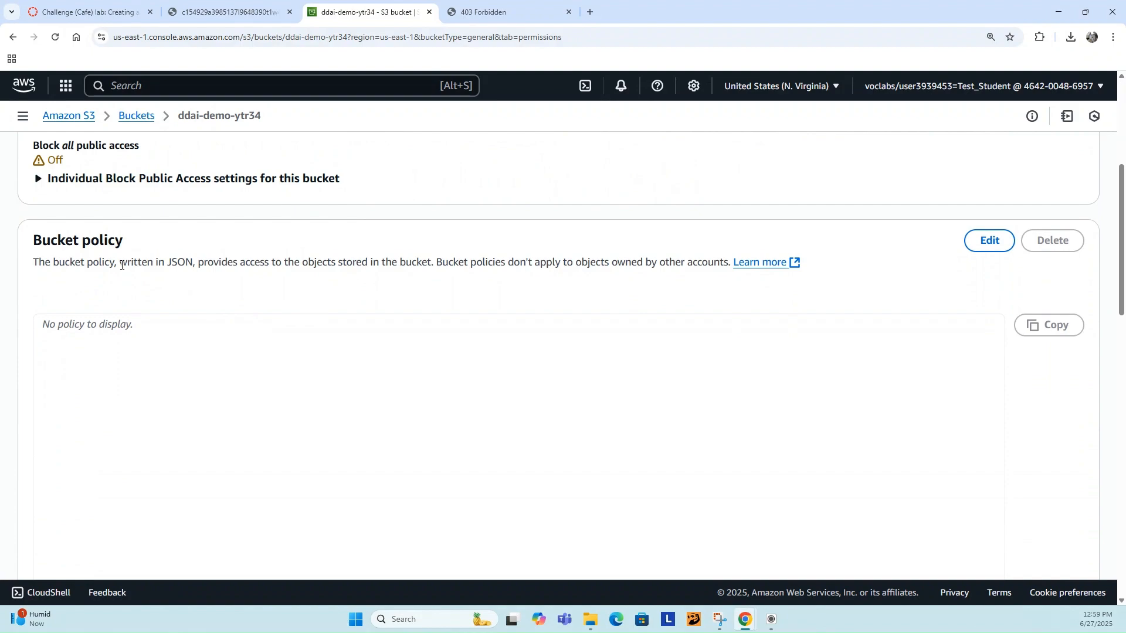
{"action": "left_click", "coordinate": [85, 341]}
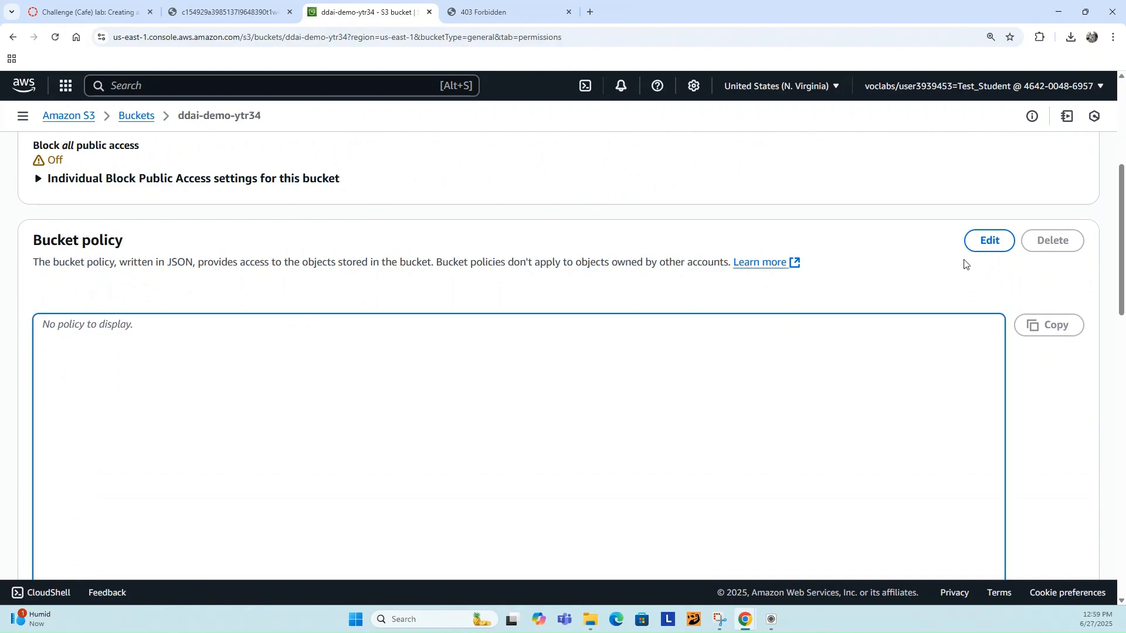
{"action": "left_click", "coordinate": [990, 241]}
{"action": "scroll", "coordinate": [499, 255], "scroll_direction": "down", "scroll_amount": 4}
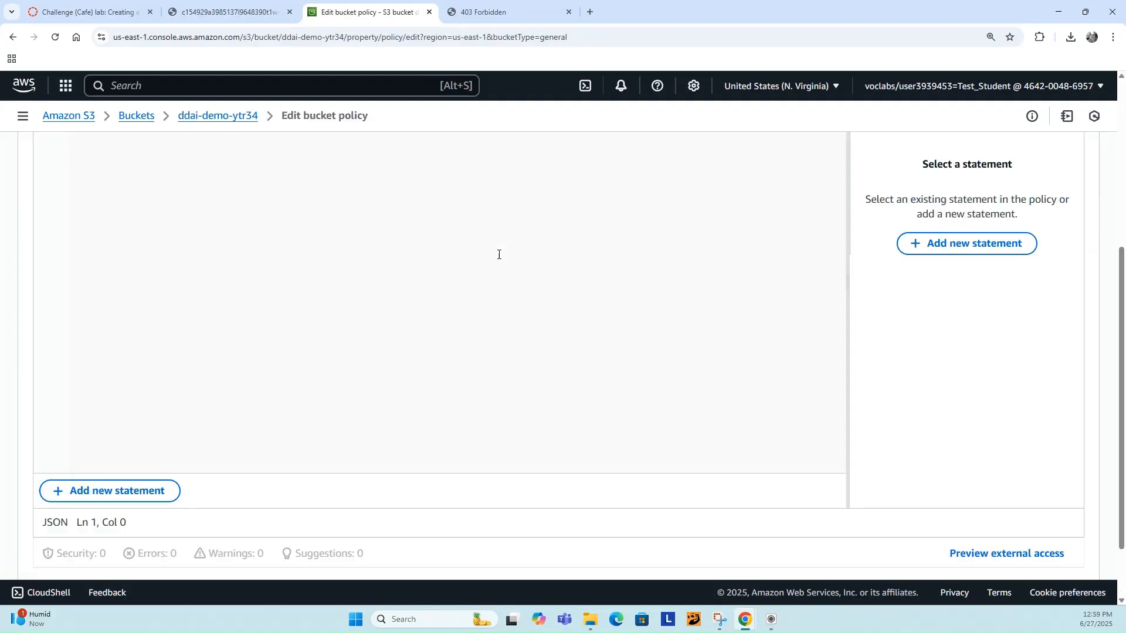
{"action": "scroll", "coordinate": [499, 254], "scroll_direction": "up", "scroll_amount": 5}
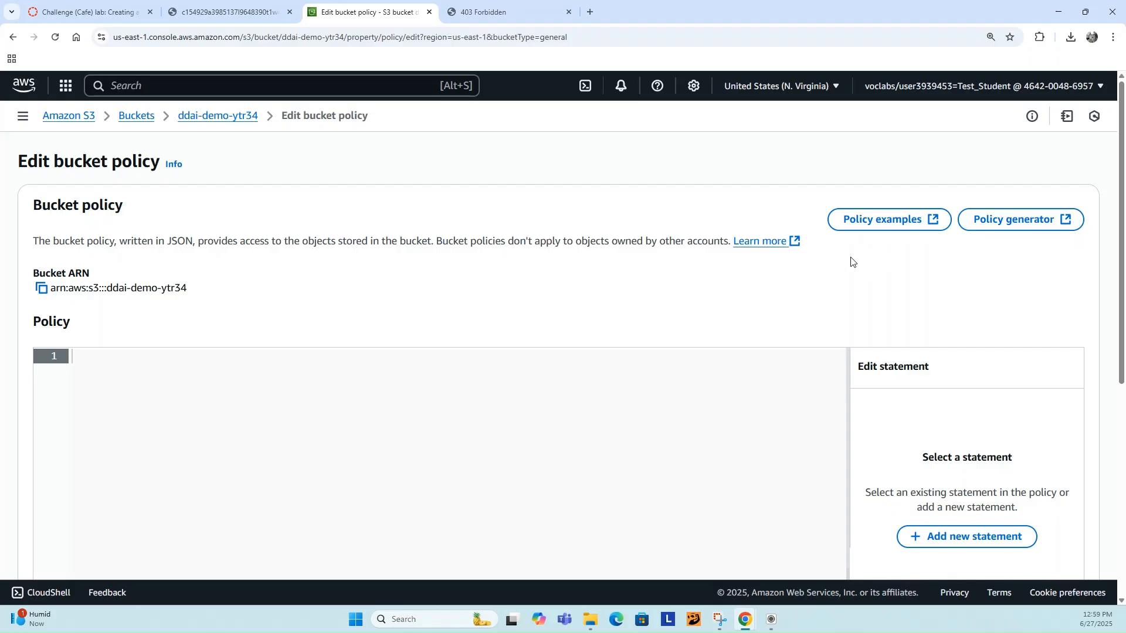
{"action": "left_click", "coordinate": [999, 225]}
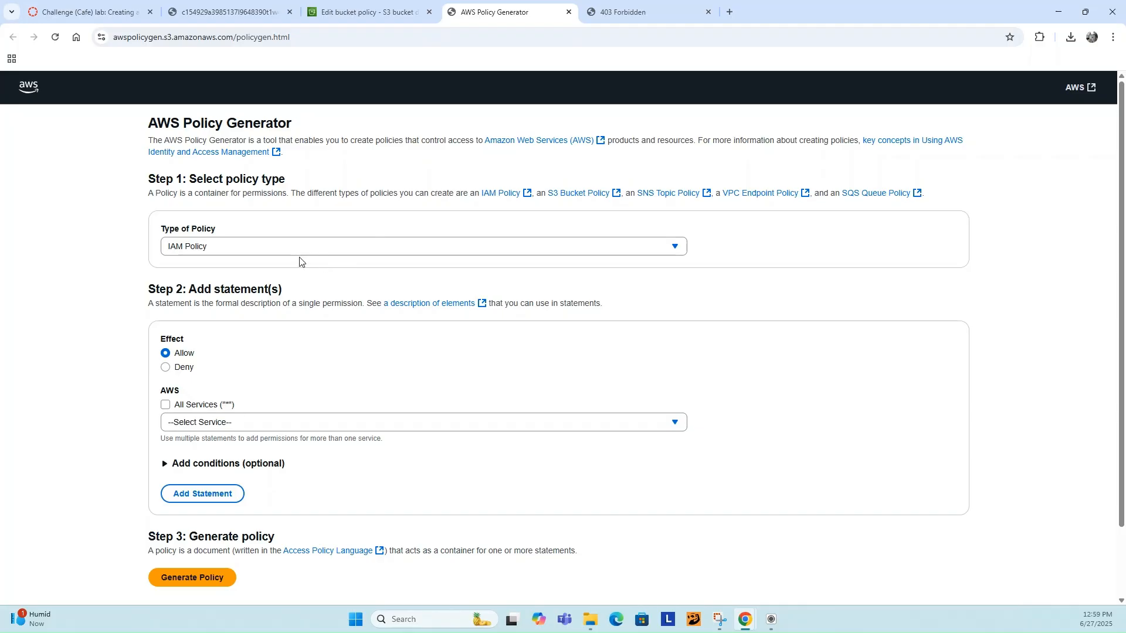
Step: Set the policy type to S3 Bucket Policy and enter * as the principal for the Allow statement
{"action": "left_click", "coordinate": [254, 251]}
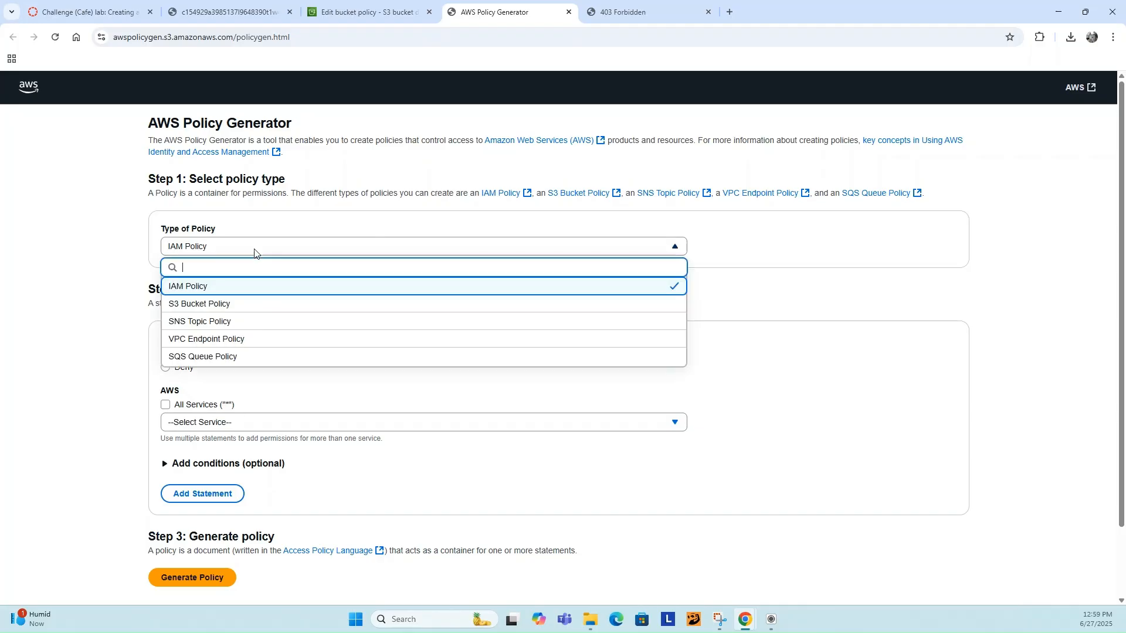
{"action": "left_click", "coordinate": [210, 304]}
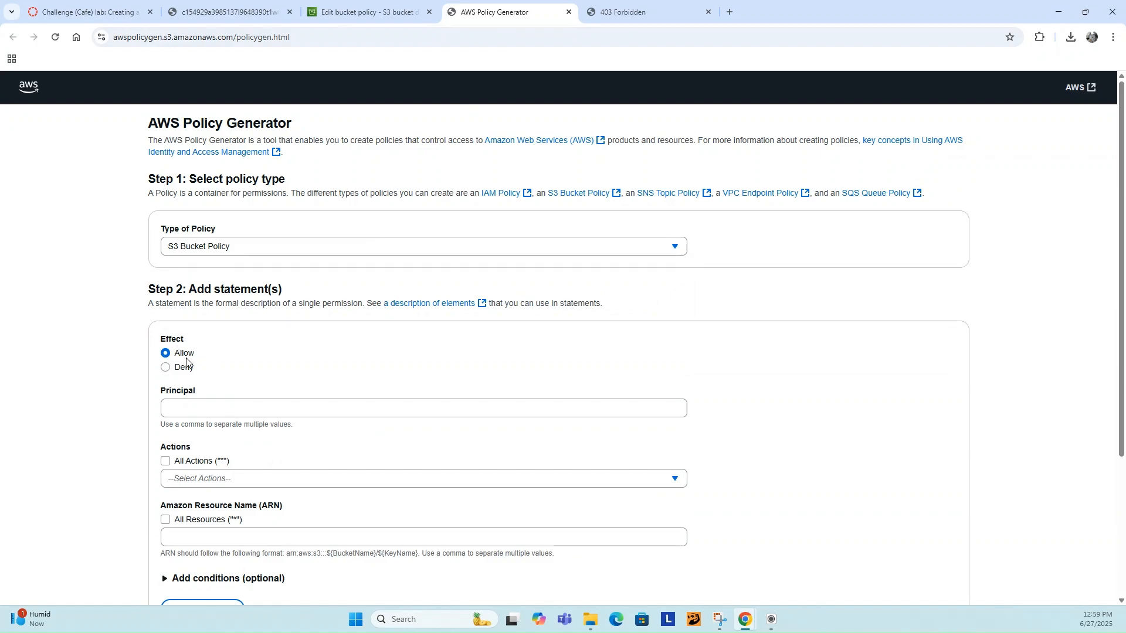
{"action": "left_click", "coordinate": [177, 407]}
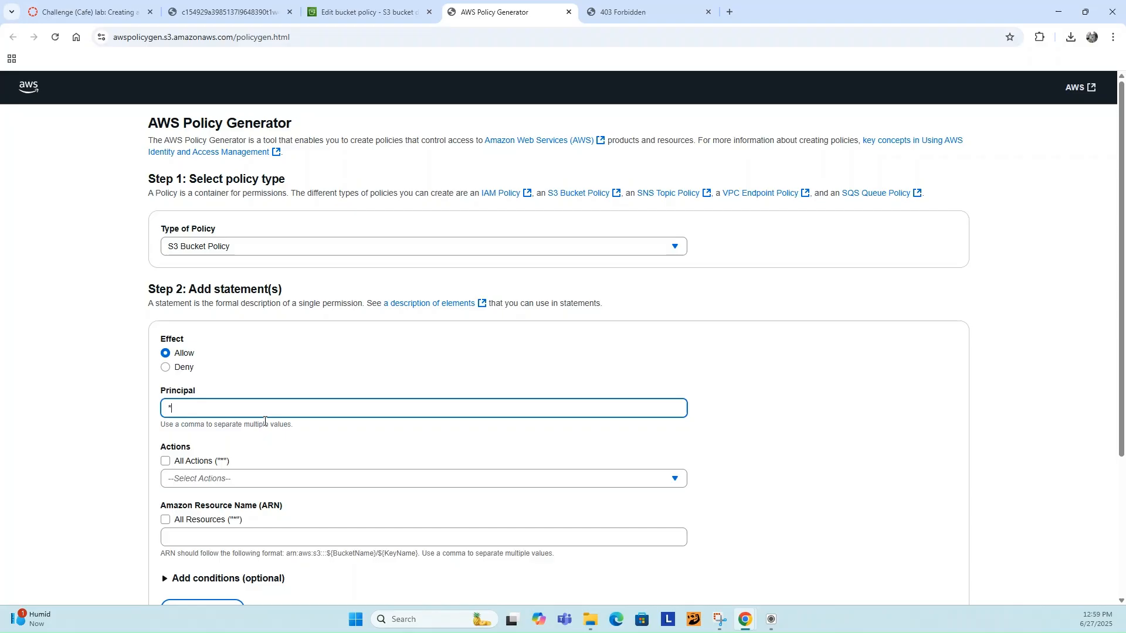
Step: Add GetObject as the allowed action of the policy statement
{"action": "scroll", "coordinate": [265, 422], "scroll_direction": "down", "scroll_amount": 2}
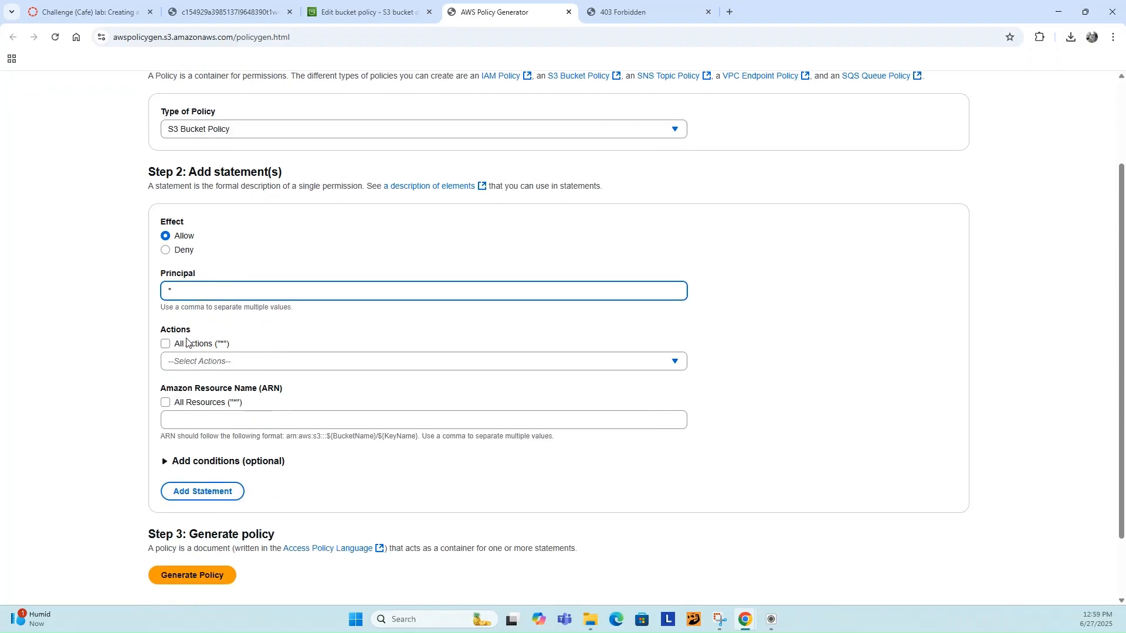
{"action": "left_click", "coordinate": [222, 361]}
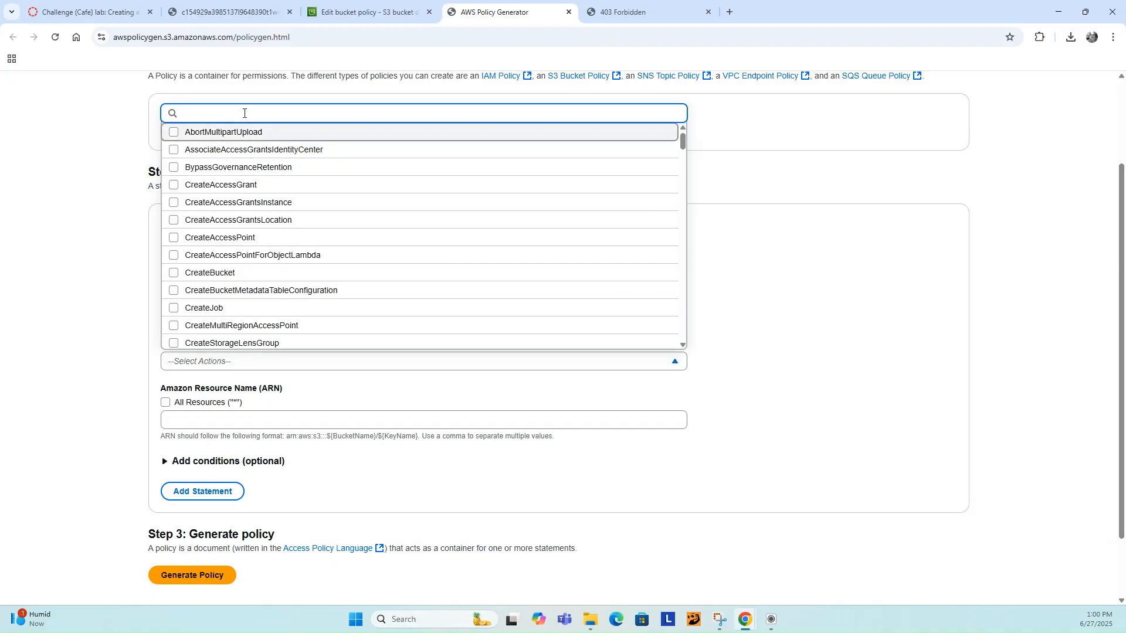
{"action": "type", "text": "get"}
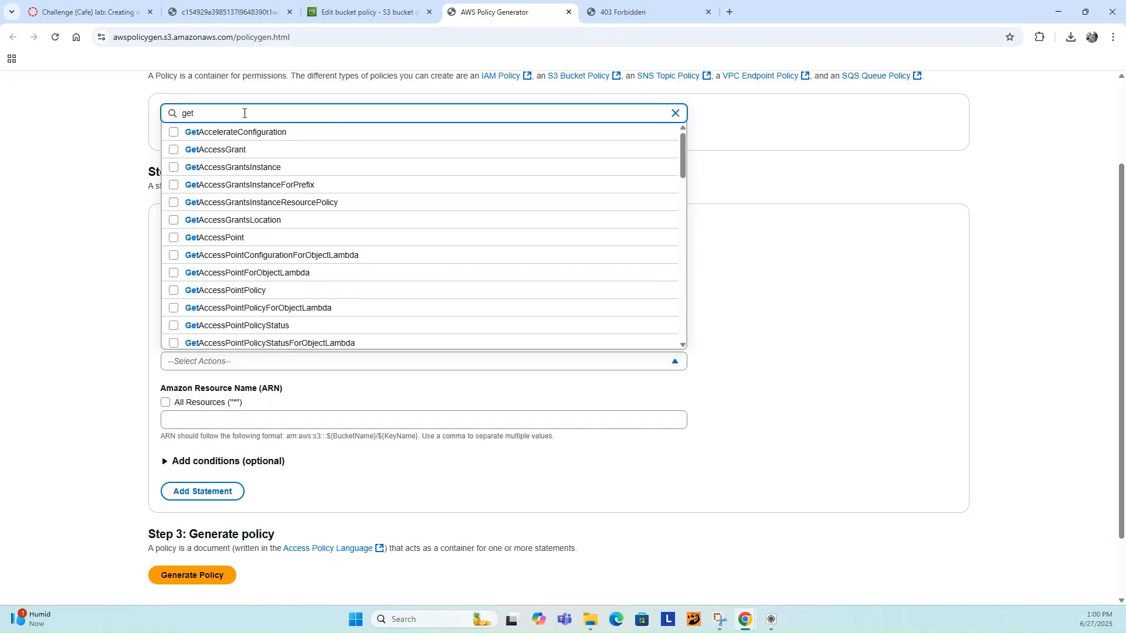
{"action": "type", "text": "ob"}
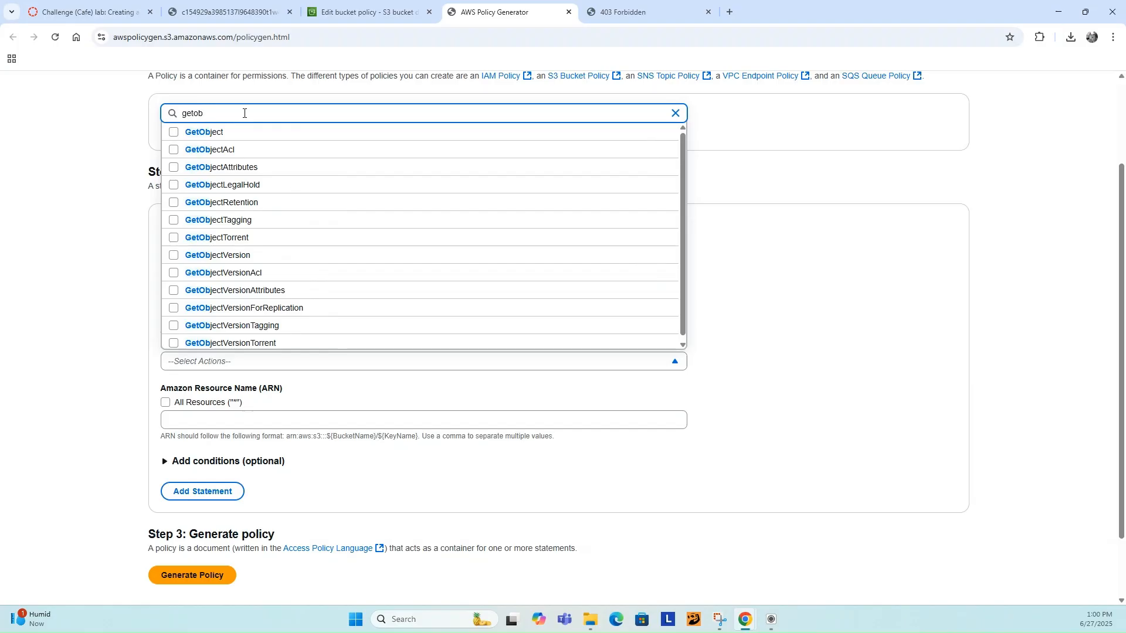
{"action": "left_click", "coordinate": [175, 132]}
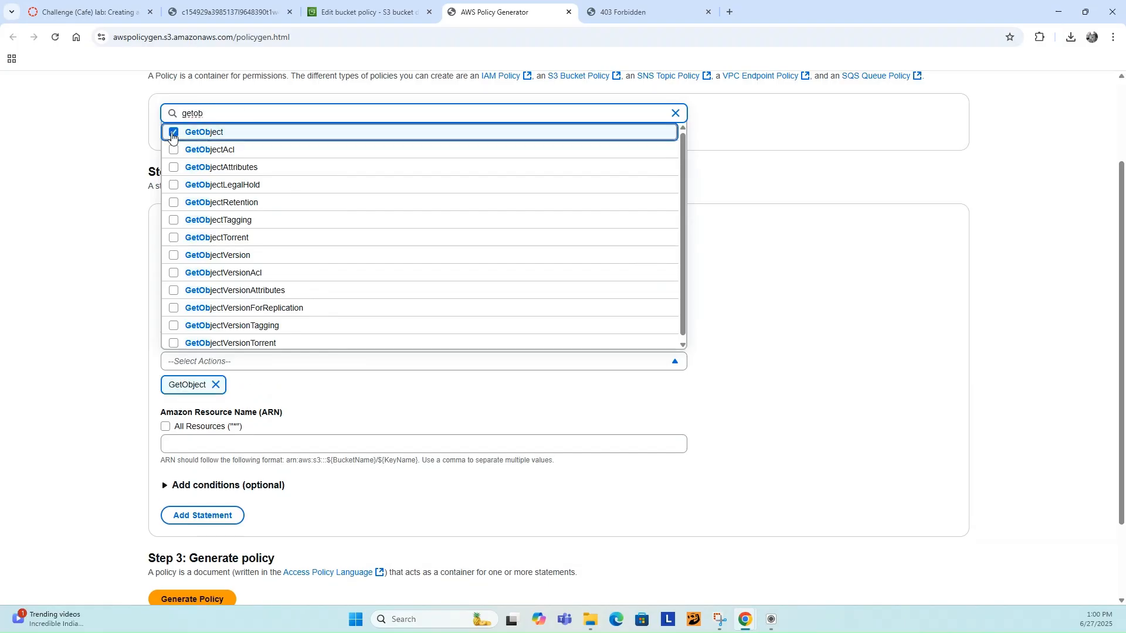
{"action": "left_click", "coordinate": [66, 342]}
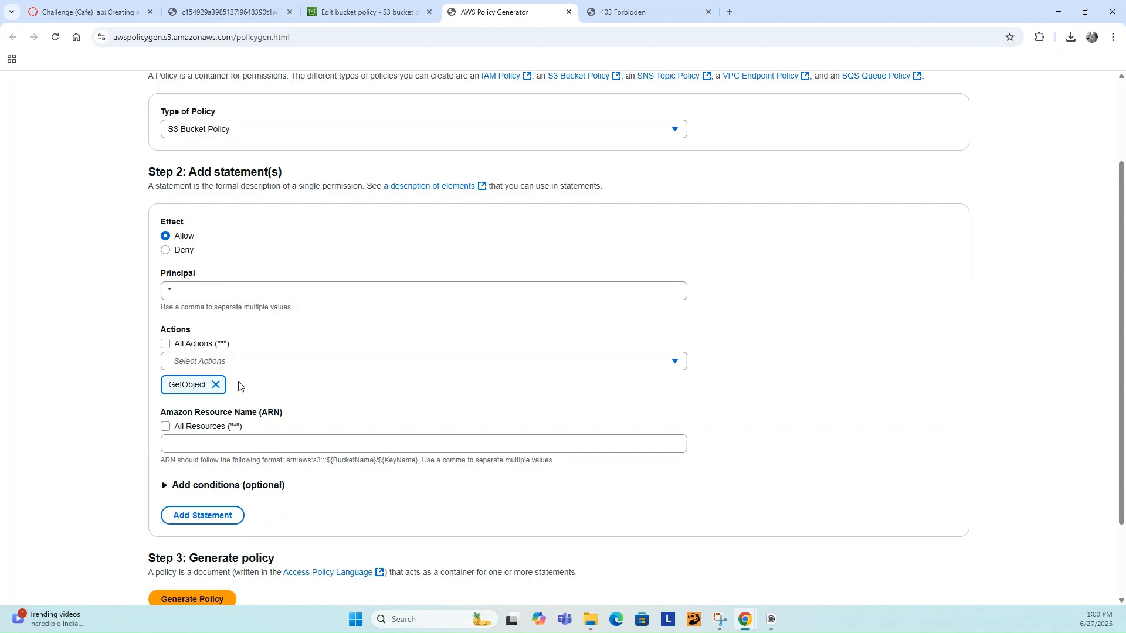
Step: Copy the bucket ARN from the S3 console, enter arn:aws:s3:::ddai-demo-ytr34/* as the resource and add the statement
{"action": "left_click", "coordinate": [344, 9]}
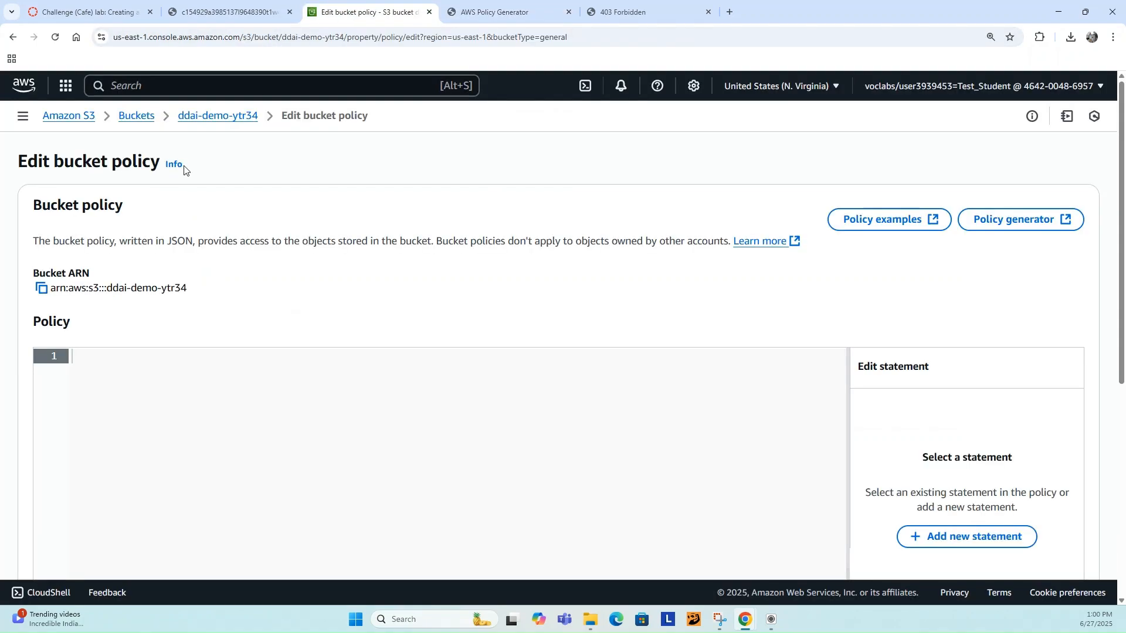
{"action": "left_click", "coordinate": [42, 290]}
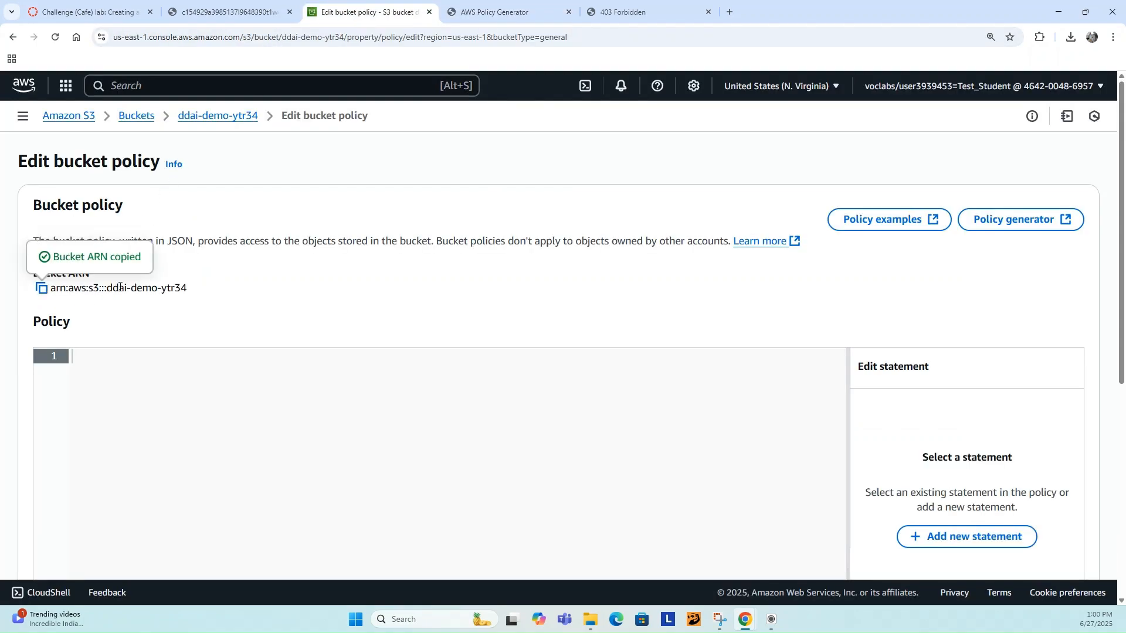
{"action": "left_click", "coordinate": [497, 12]}
{"action": "left_click", "coordinate": [209, 440]}
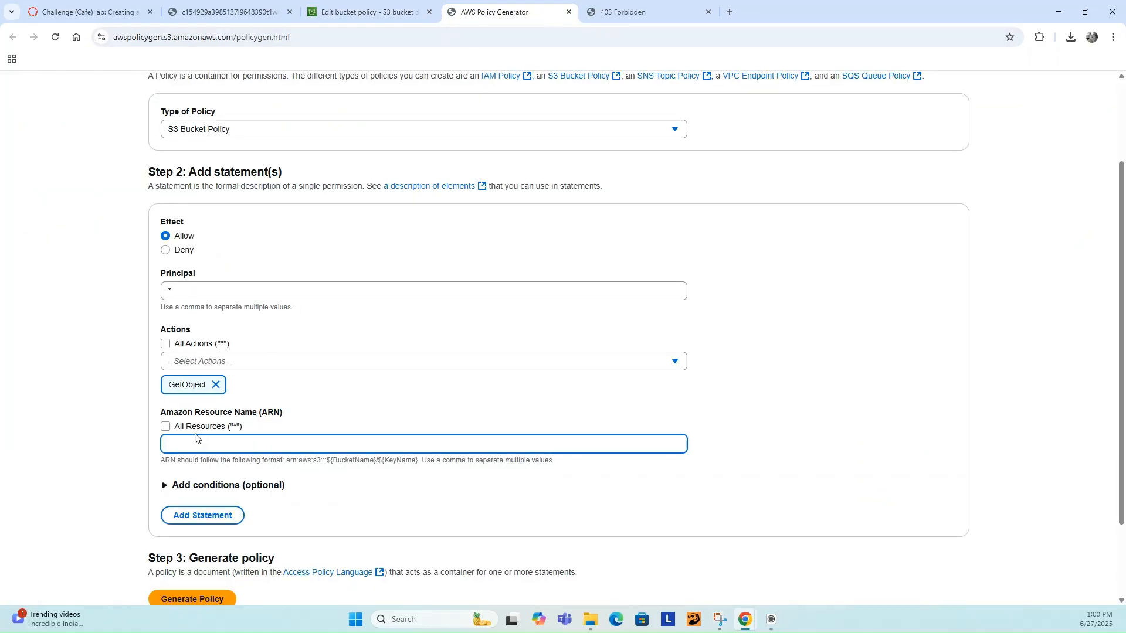
{"action": "key", "text": "ctrl+v"}
{"action": "left_click", "coordinate": [225, 519]}
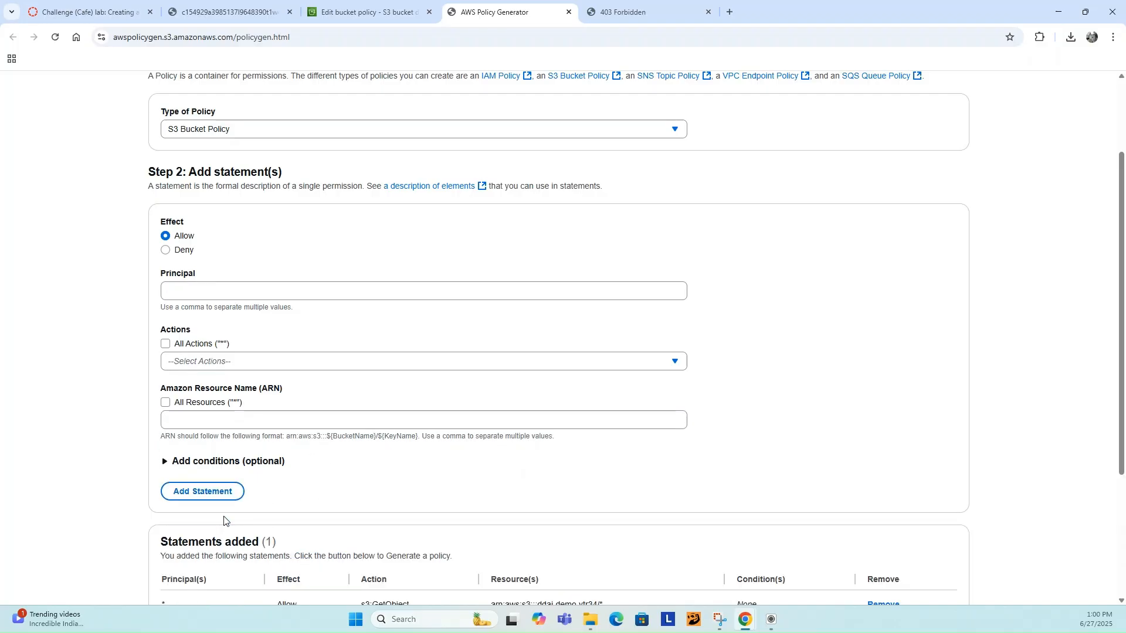
Step: Generate the policy from the added statement and copy the complete JSON document
{"action": "scroll", "coordinate": [436, 498], "scroll_direction": "down", "scroll_amount": 3}
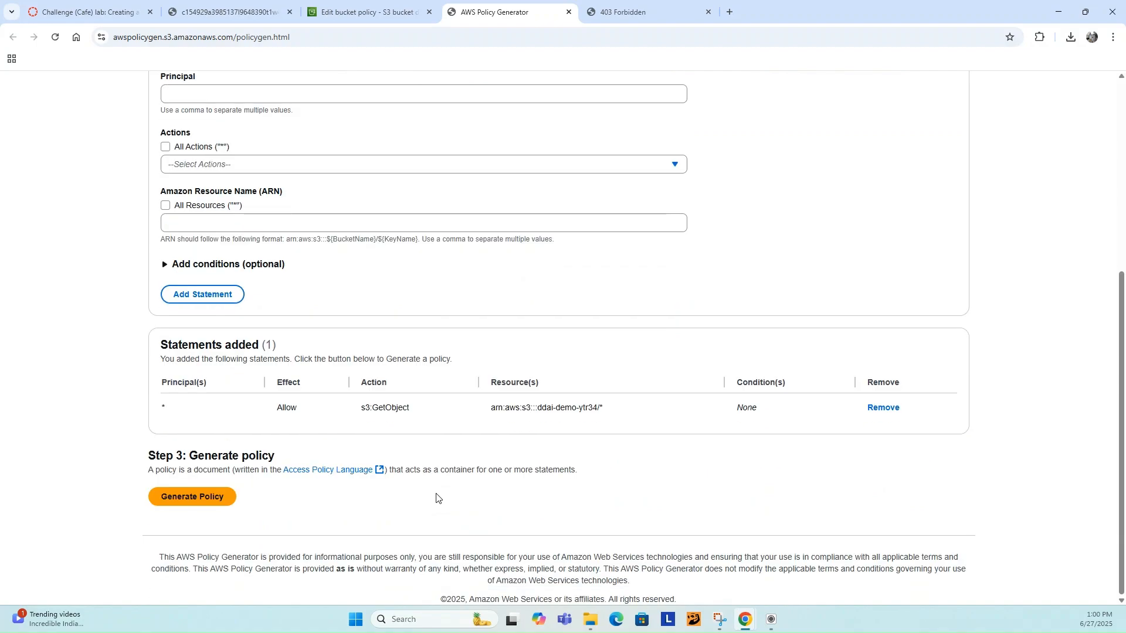
{"action": "left_click", "coordinate": [189, 498]}
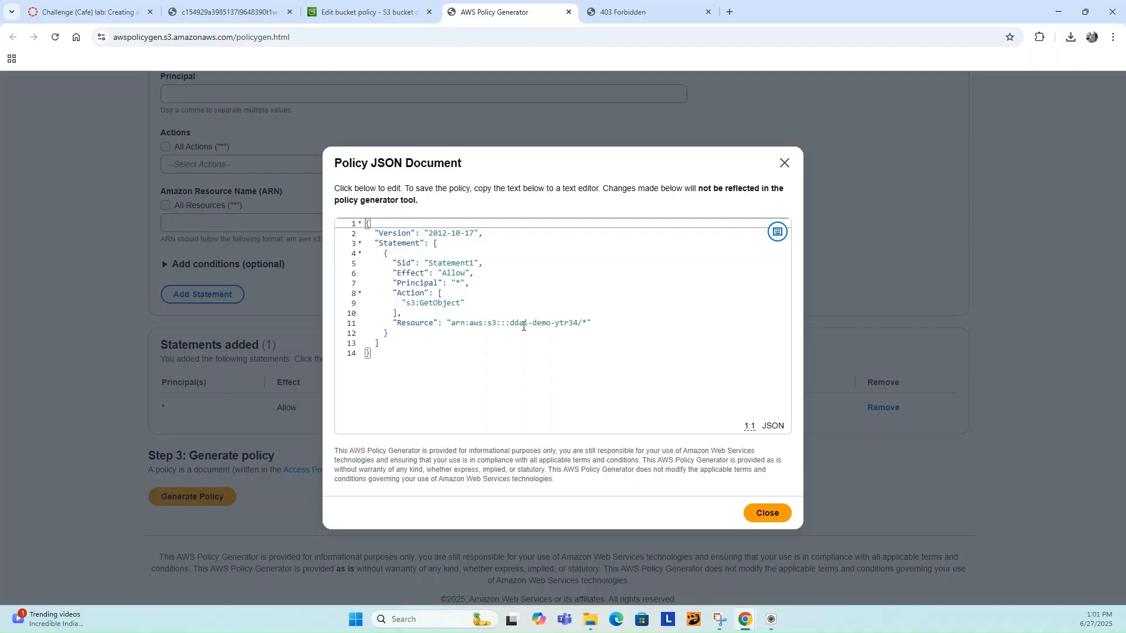
{"action": "left_click_drag", "start_coordinate": [392, 357], "coordinate": [346, 218]}
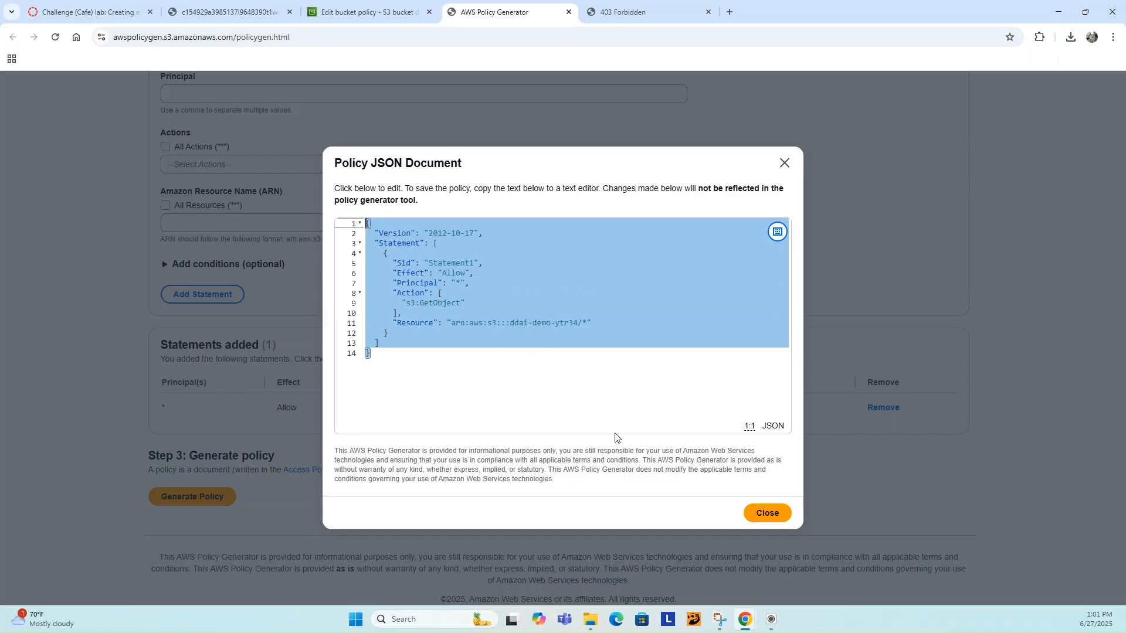
Step: Paste the generated JSON policy into the bucket policy editor of ddai-demo-ytr34 and save the changes
{"action": "left_click", "coordinate": [351, 15]}
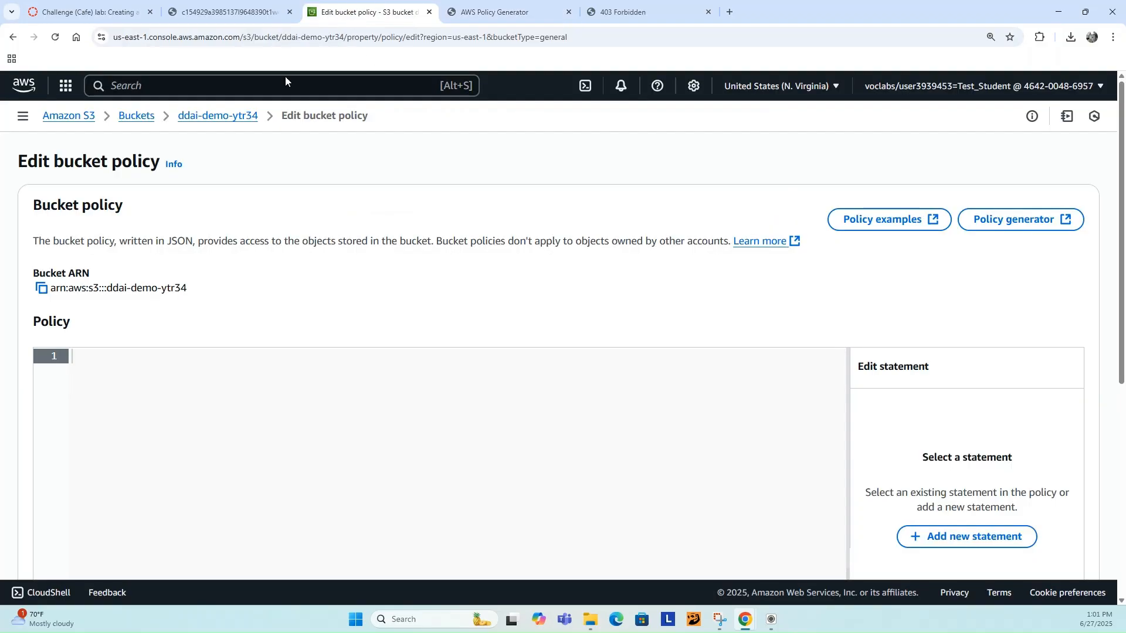
{"action": "left_click", "coordinate": [99, 411]}
{"action": "key", "text": "ctrl+v"}
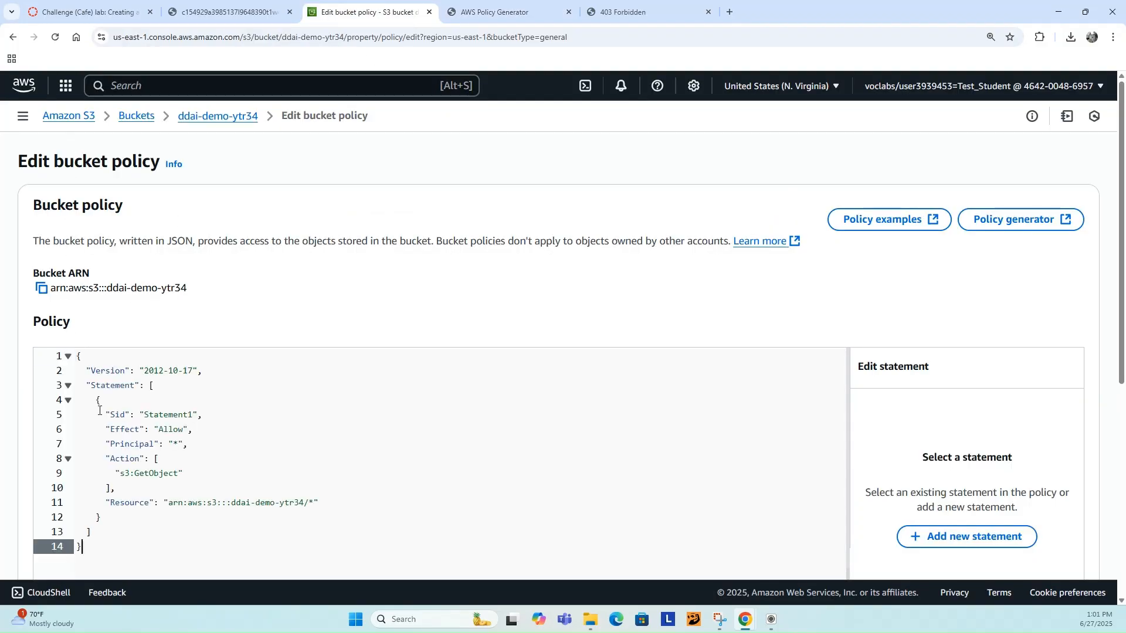
{"action": "scroll", "coordinate": [349, 426], "scroll_direction": "down", "scroll_amount": 1}
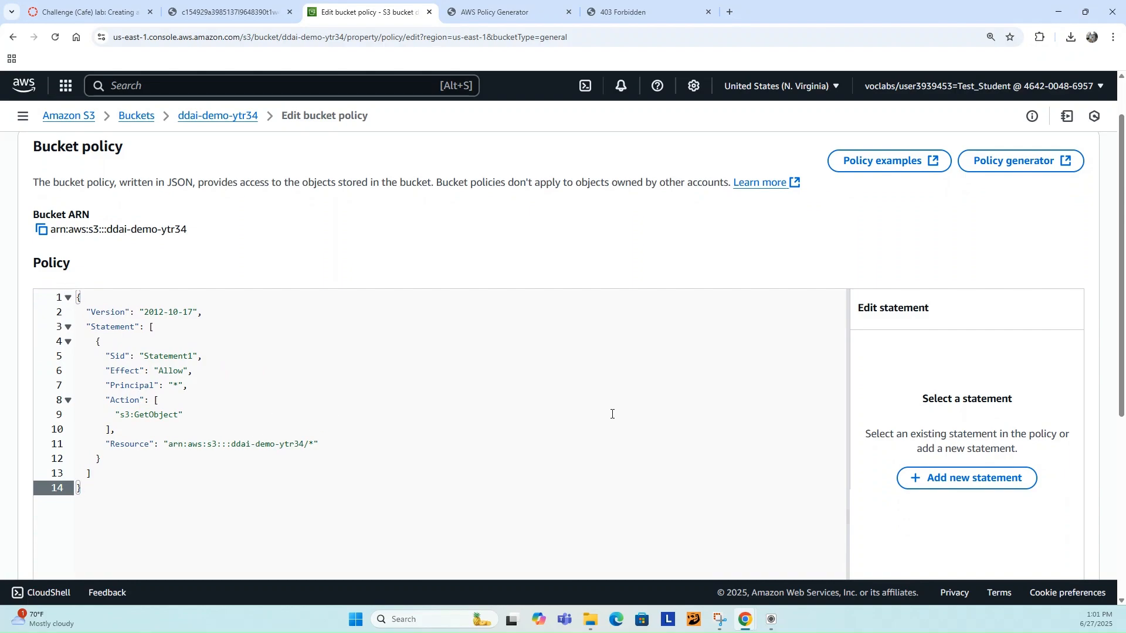
{"action": "scroll", "coordinate": [612, 414], "scroll_direction": "down", "scroll_amount": 5}
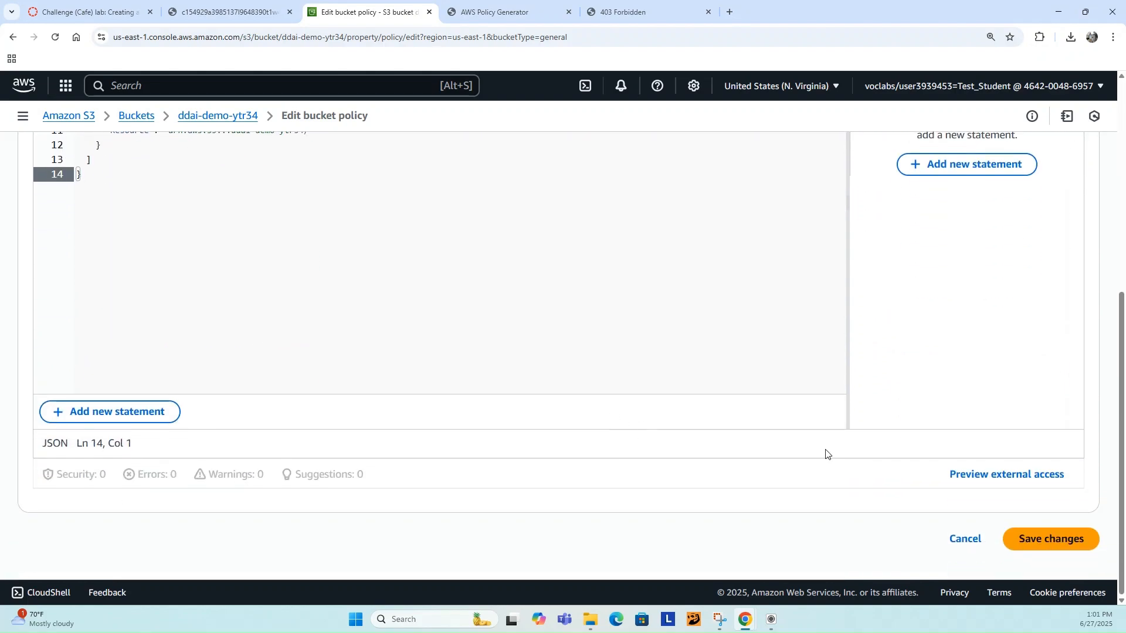
{"action": "left_click", "coordinate": [1048, 545]}
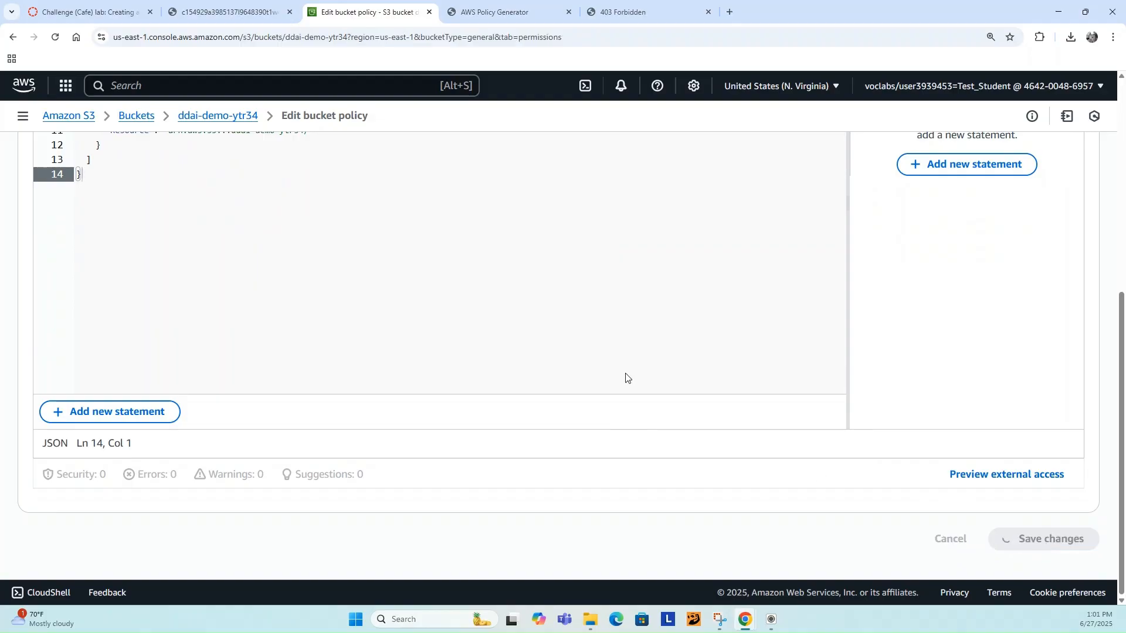
Step: Close the AWS Policy Generator page and leave it without saving
{"action": "scroll", "coordinate": [483, 280], "scroll_direction": "down", "scroll_amount": 6}
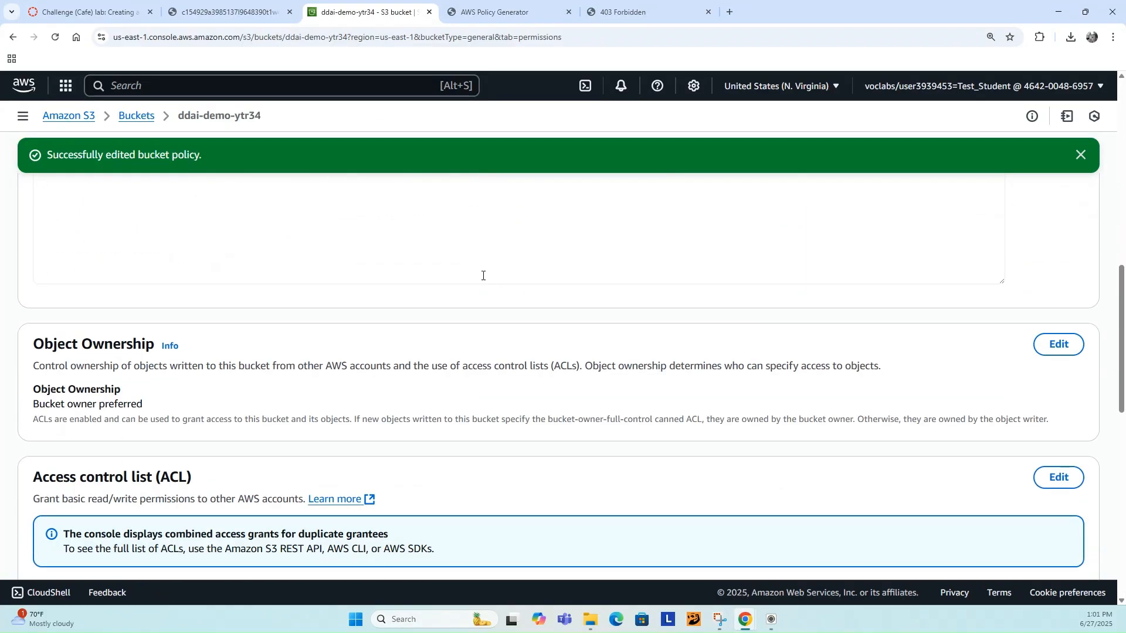
{"action": "left_click", "coordinate": [496, 12]}
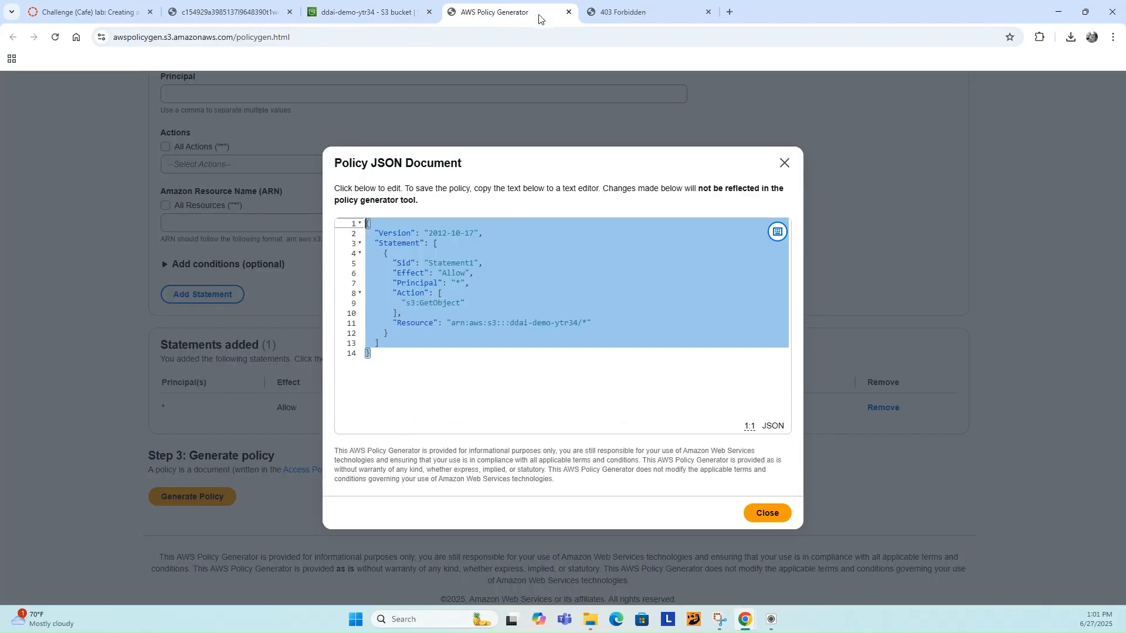
{"action": "left_click", "coordinate": [568, 11]}
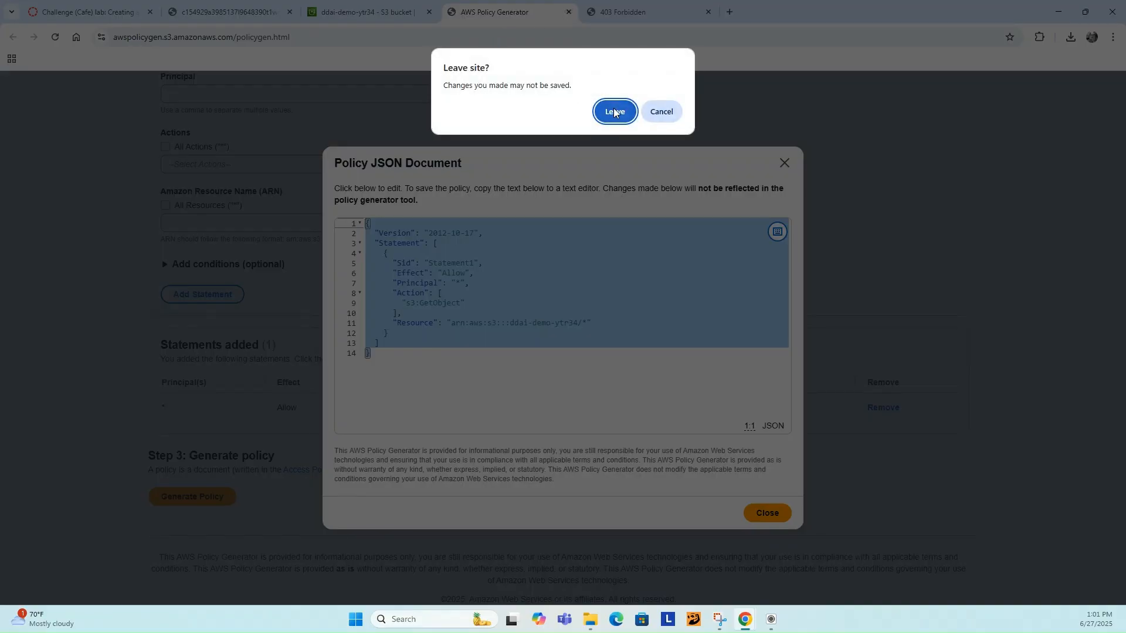
{"action": "left_click", "coordinate": [614, 113]}
Step: Reload the bucket website endpoint page to check public access to the café site
{"action": "scroll", "coordinate": [271, 268], "scroll_direction": "down", "scroll_amount": 4}
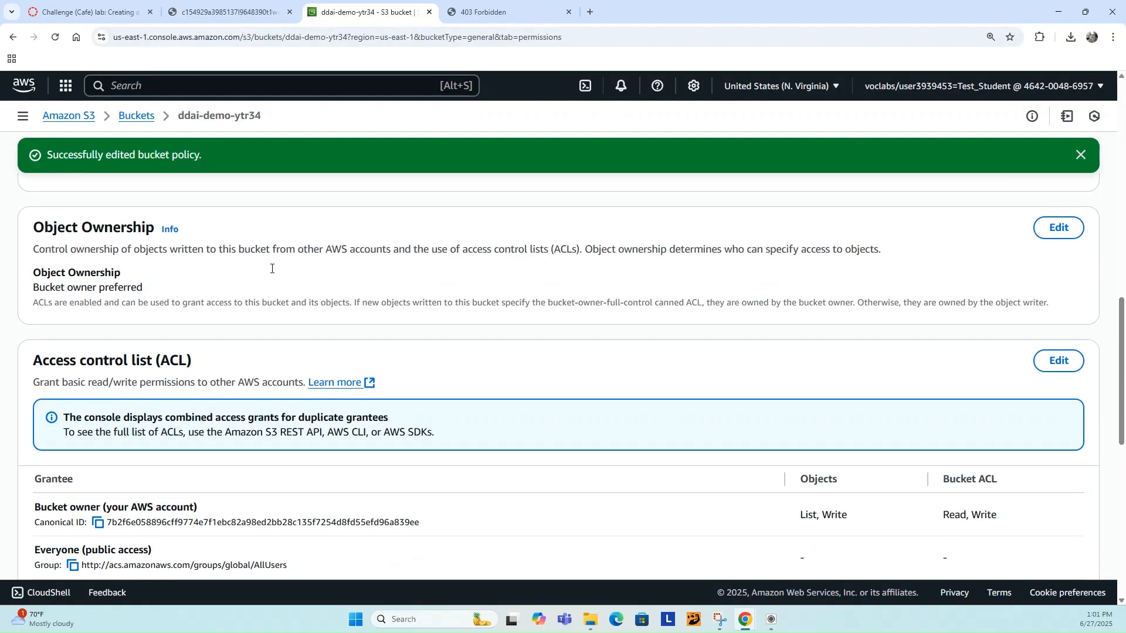
{"action": "left_click", "coordinate": [484, 14]}
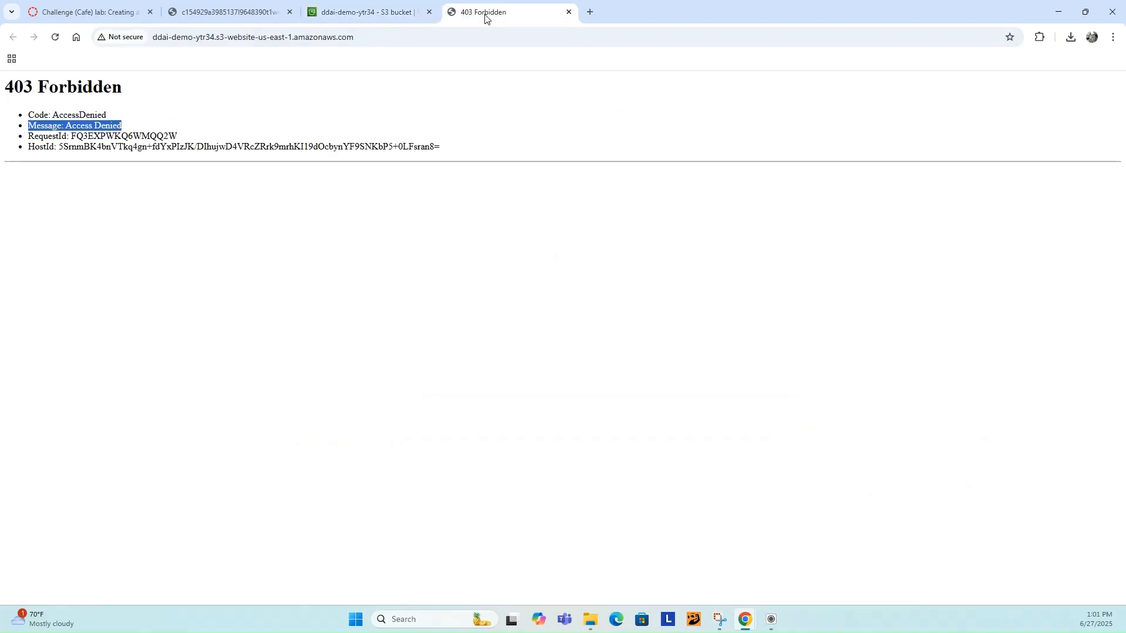
{"action": "left_click", "coordinate": [54, 37]}
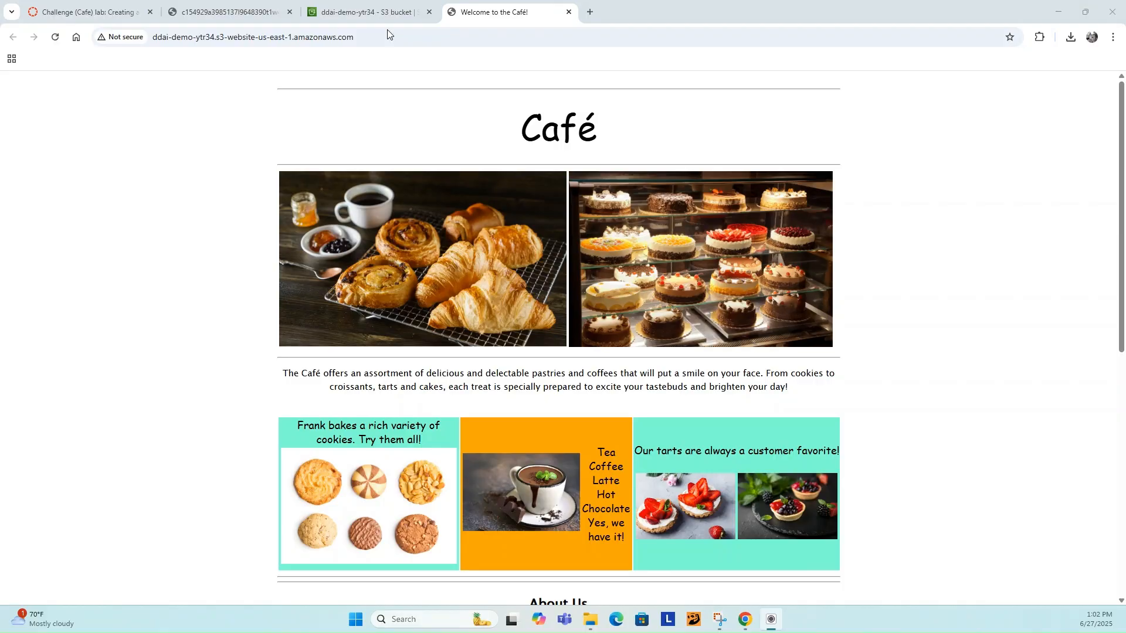
Step: Return to the permissions of ddai-demo-ytr34 and dismiss the bucket policy notification
{"action": "left_click", "coordinate": [375, 13]}
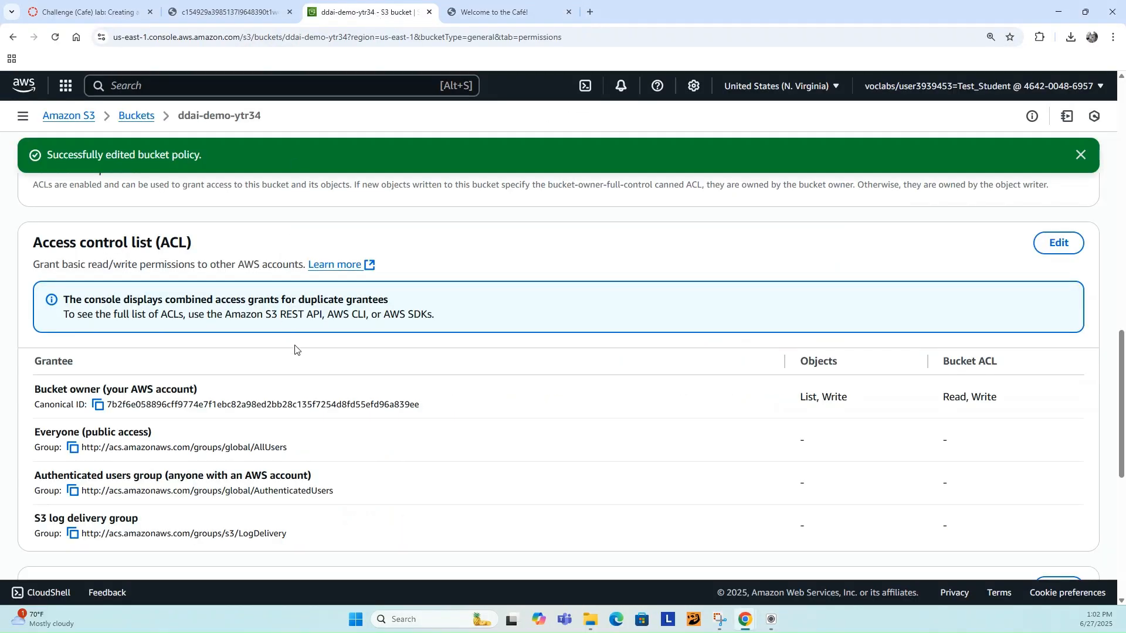
{"action": "scroll", "coordinate": [319, 348], "scroll_direction": "up", "scroll_amount": 1}
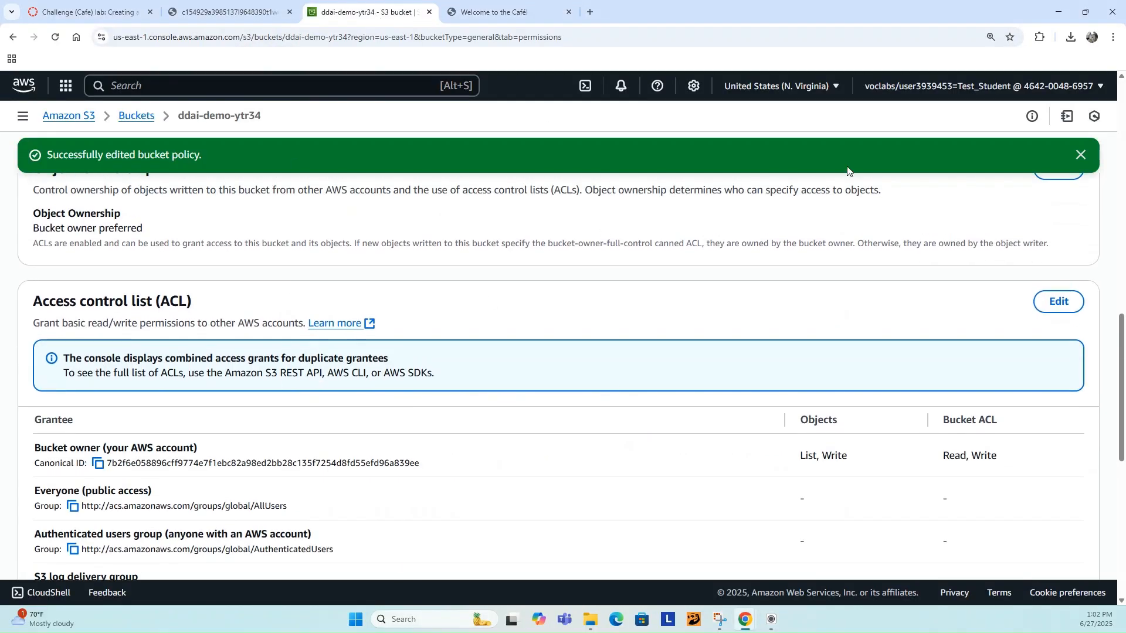
{"action": "left_click", "coordinate": [1081, 155]}
{"action": "scroll", "coordinate": [527, 352], "scroll_direction": "up", "scroll_amount": 12}
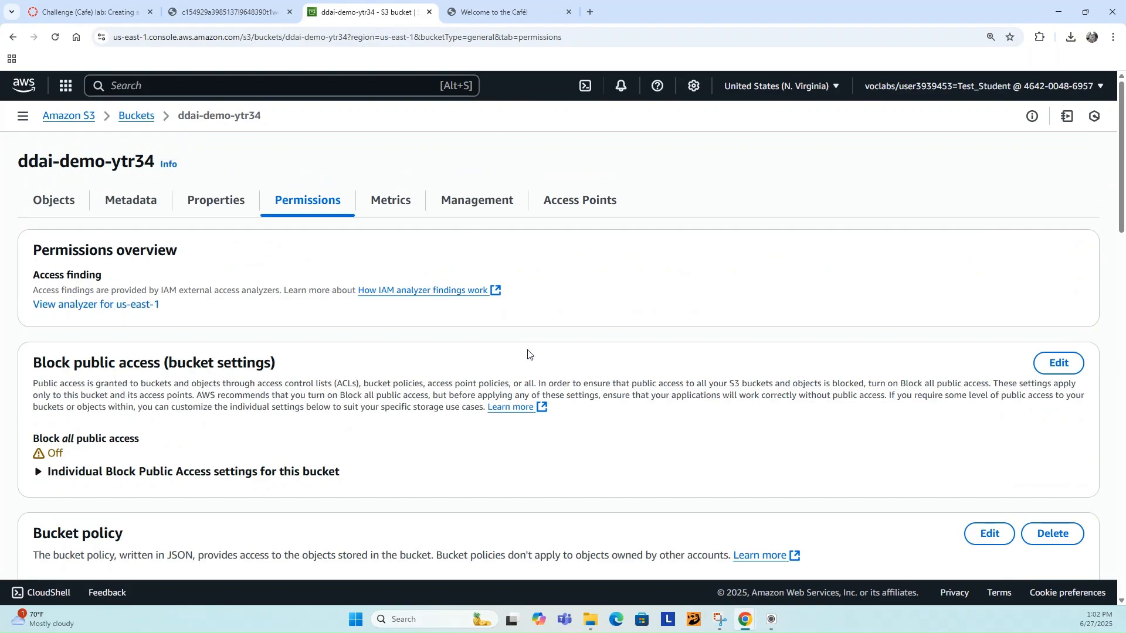
Step: Enable Bucket Versioning in the properties of ddai-demo-ytr34 and save the changes
{"action": "left_click", "coordinate": [219, 207]}
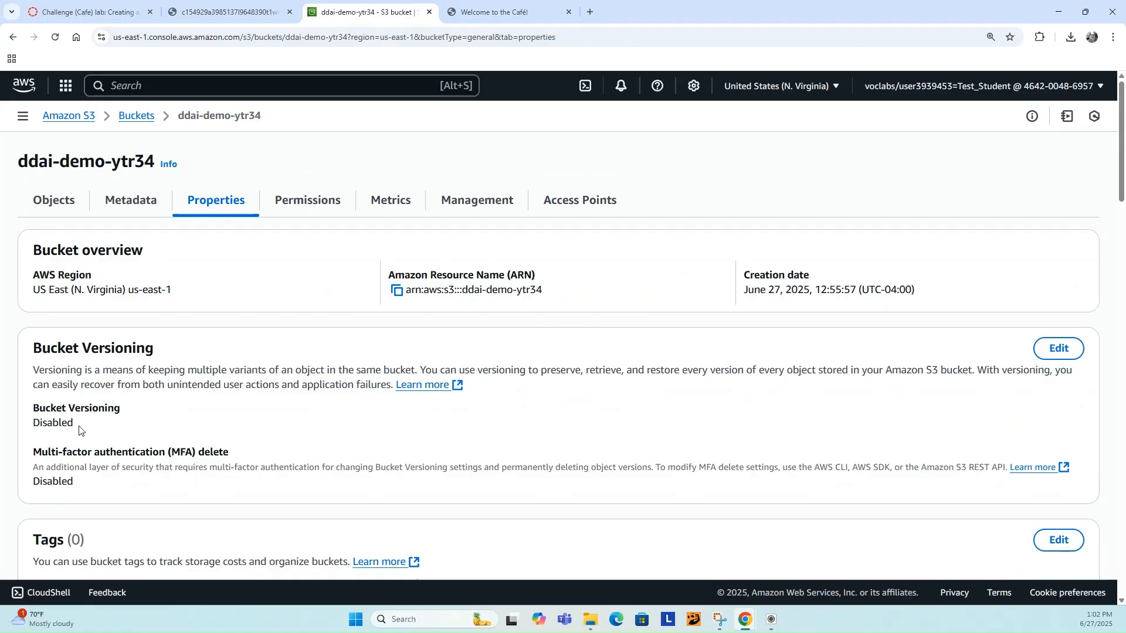
{"action": "left_click", "coordinate": [1059, 348]}
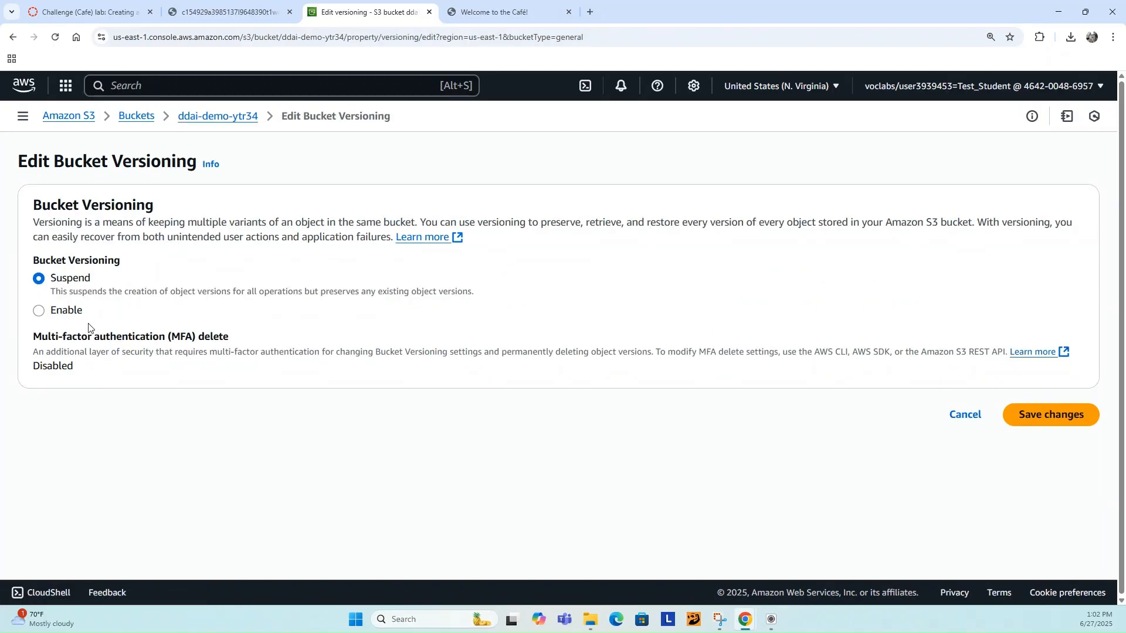
{"action": "left_click", "coordinate": [67, 313]}
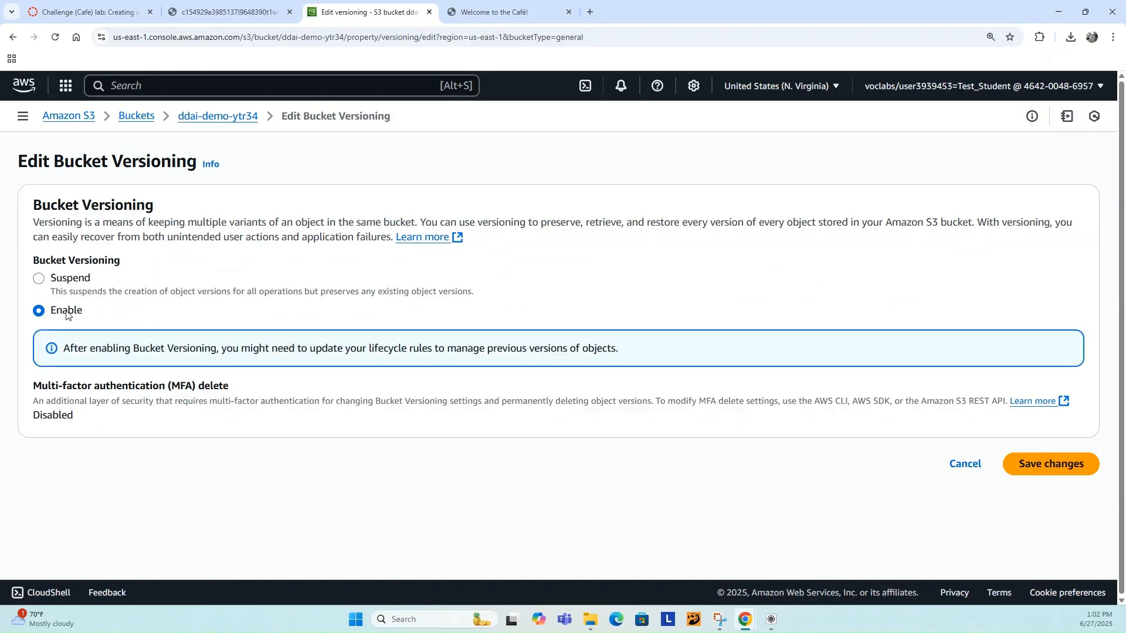
{"action": "left_click", "coordinate": [1079, 463]}
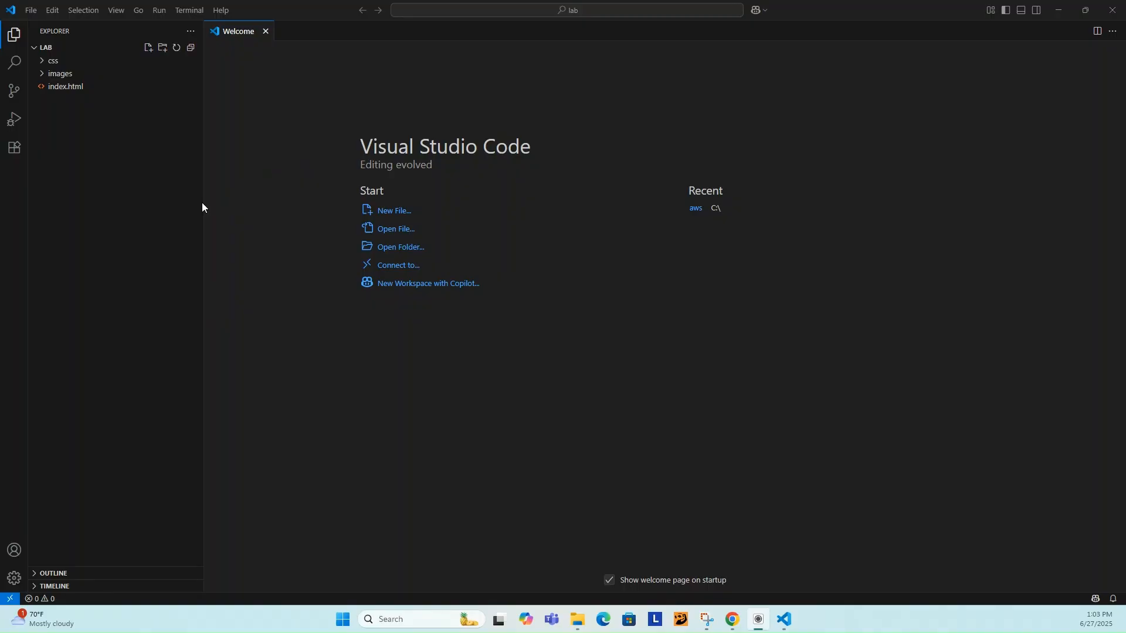
Step: Open index.html from the lab folder in Visual Studio Code and compare its table code with the live Café page
{"action": "left_click", "coordinate": [63, 93]}
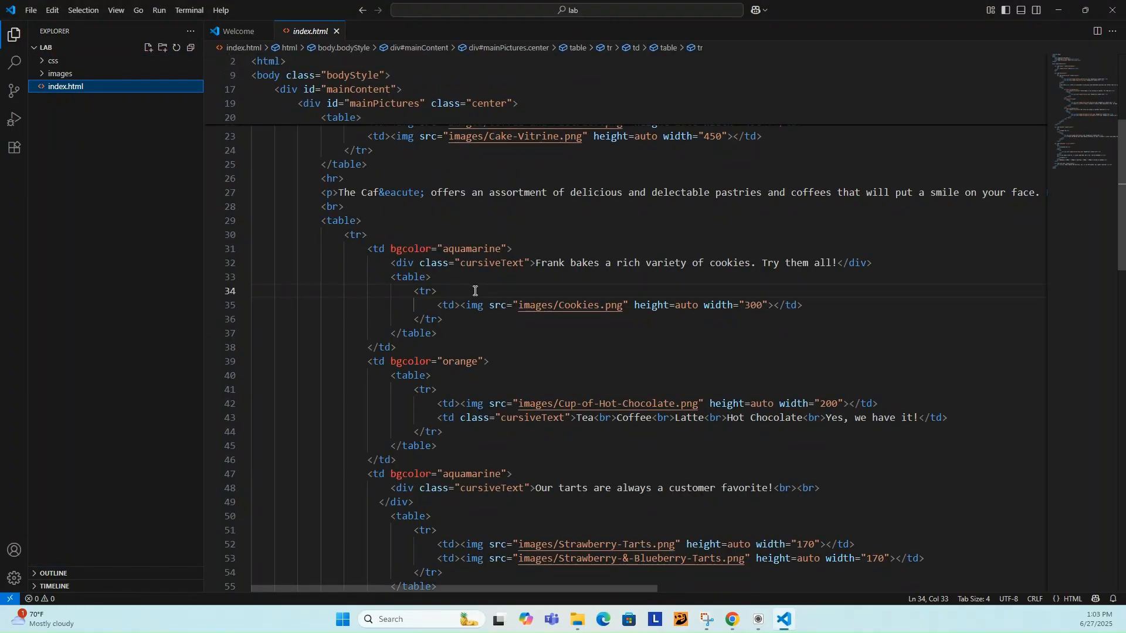
{"action": "mouse_move", "coordinate": [733, 620]}
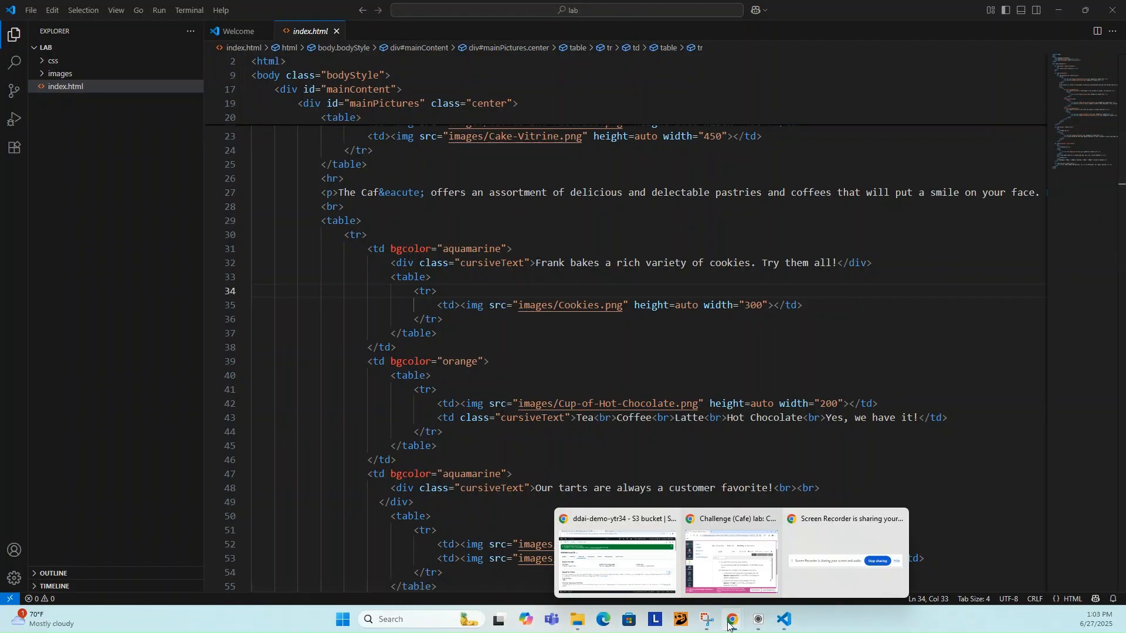
{"action": "left_click", "coordinate": [641, 556]}
{"action": "left_click", "coordinate": [516, 10]}
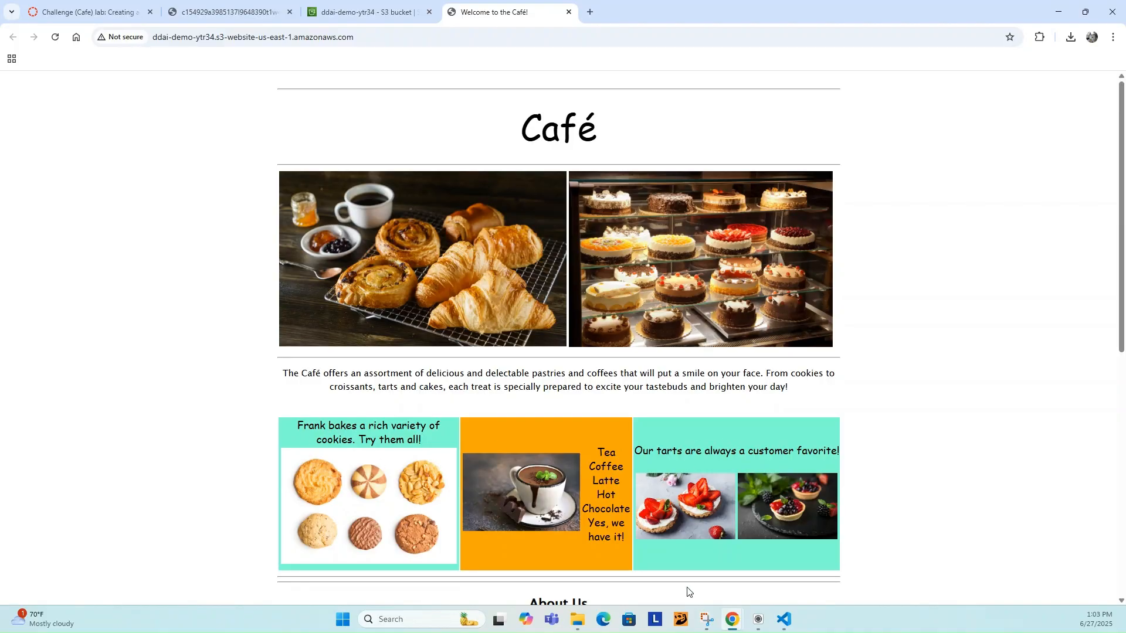
{"action": "left_click", "coordinate": [784, 621]}
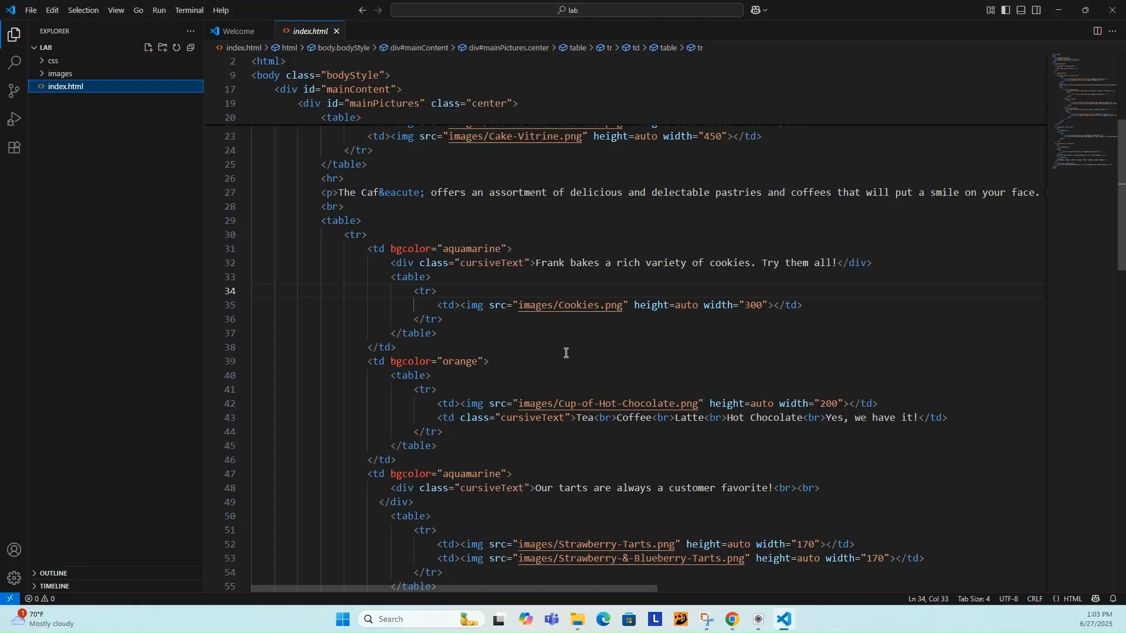
Step: Set the bgcolor of the cookies cell and the tarts cell in index.html to blue and save the file
{"action": "double_click", "coordinate": [468, 248]}
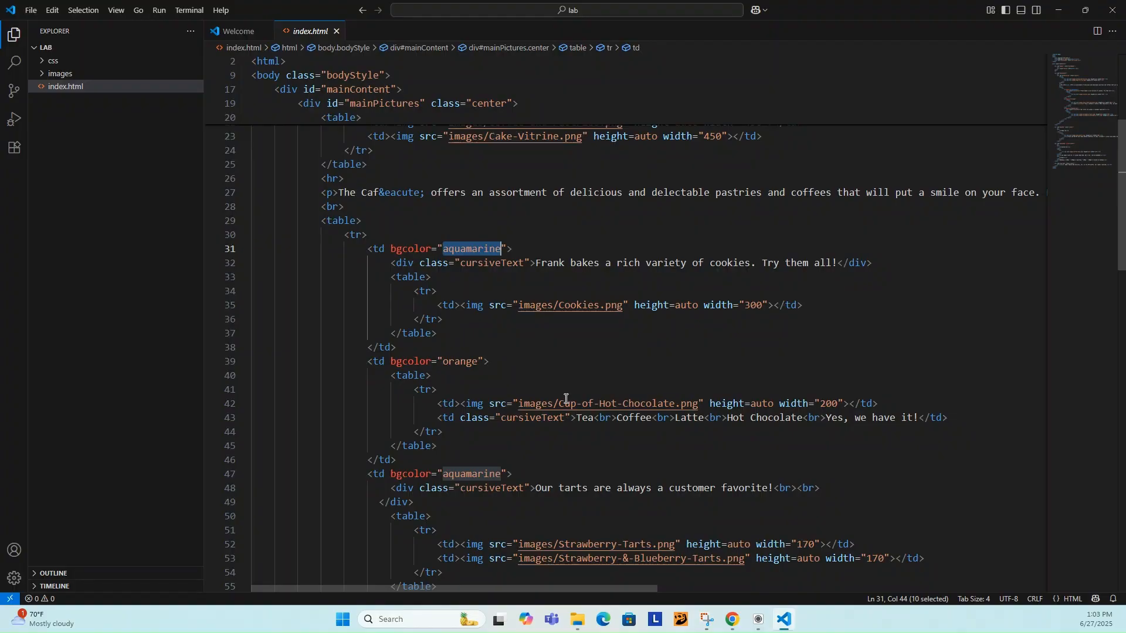
{"action": "type", "text": "blur"}
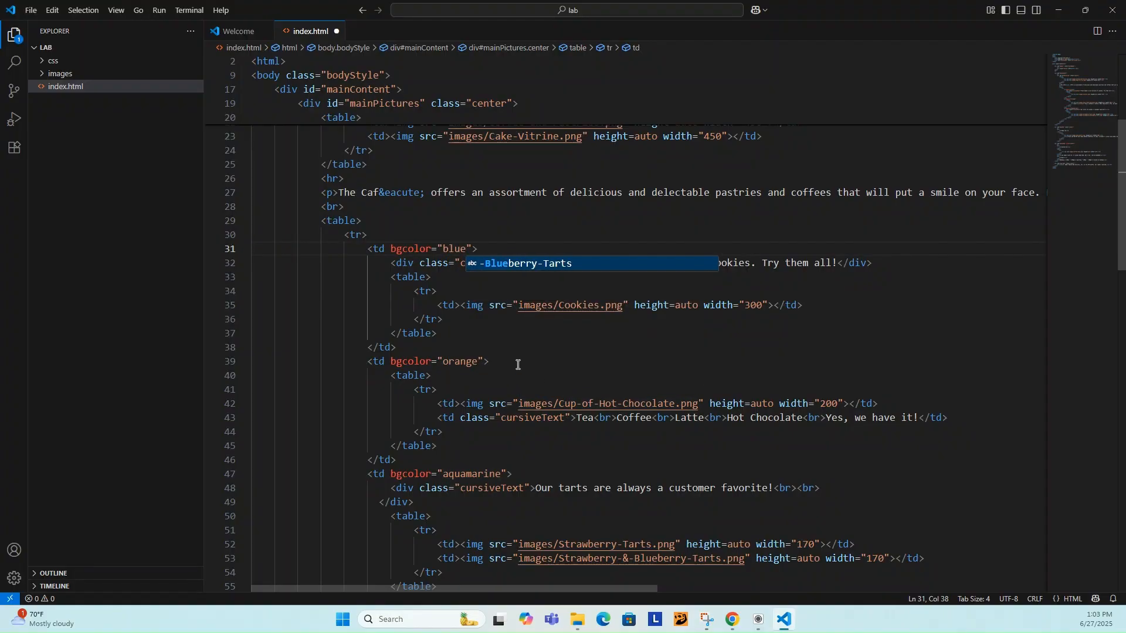
{"action": "double_click", "coordinate": [458, 248]}
{"action": "key", "text": "ctrl+c"}
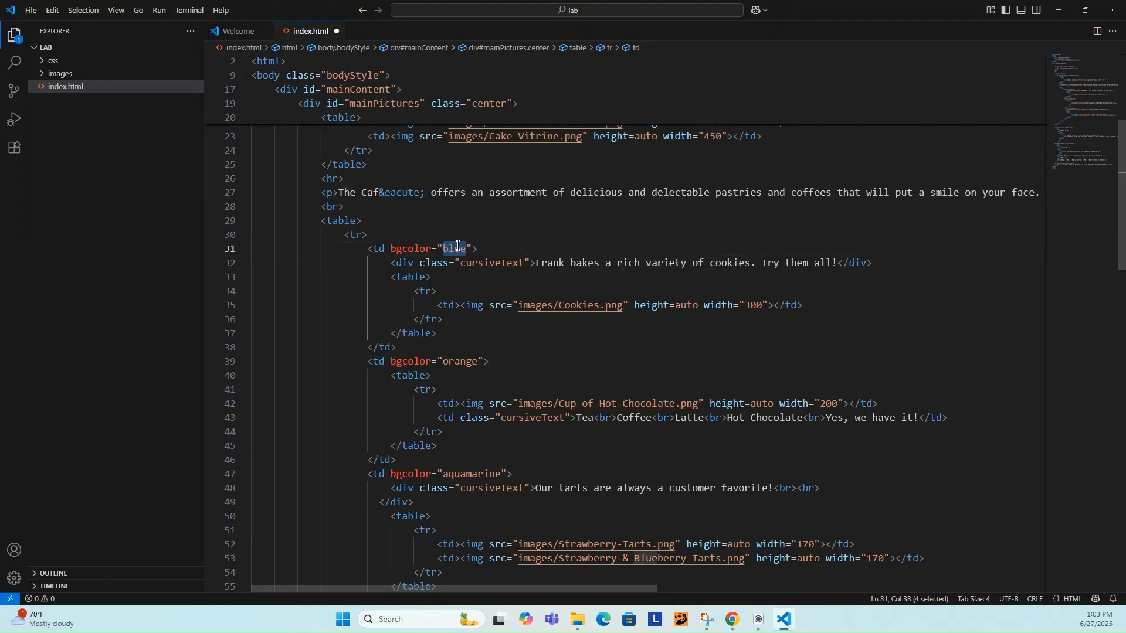
{"action": "double_click", "coordinate": [478, 474]}
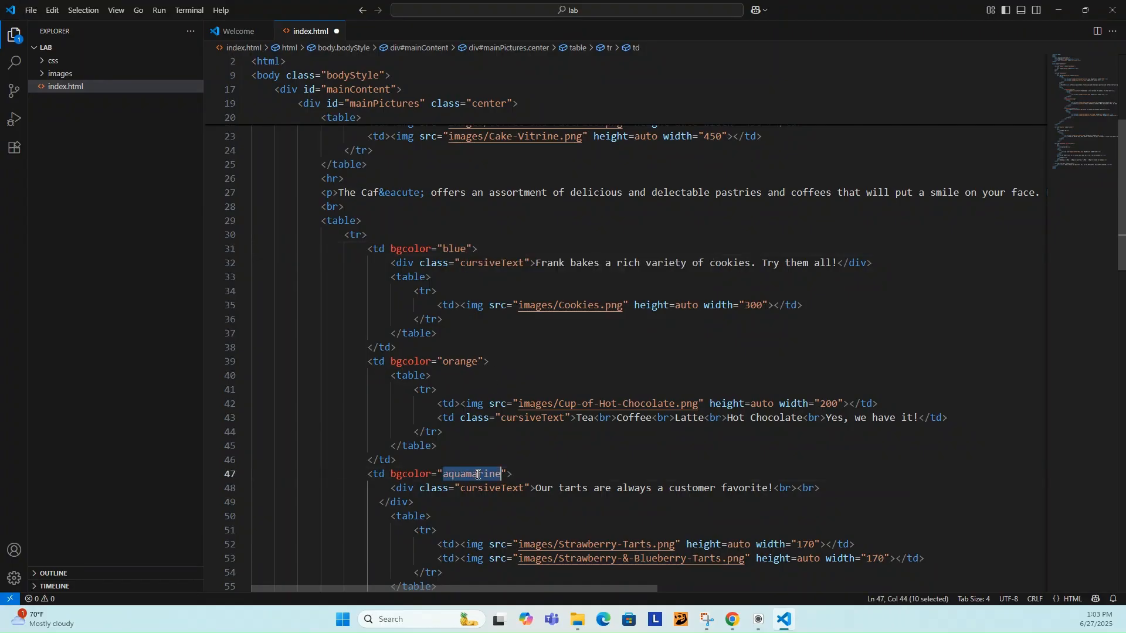
{"action": "key", "text": "ctrl+v"}
{"action": "left_click", "coordinate": [494, 457]}
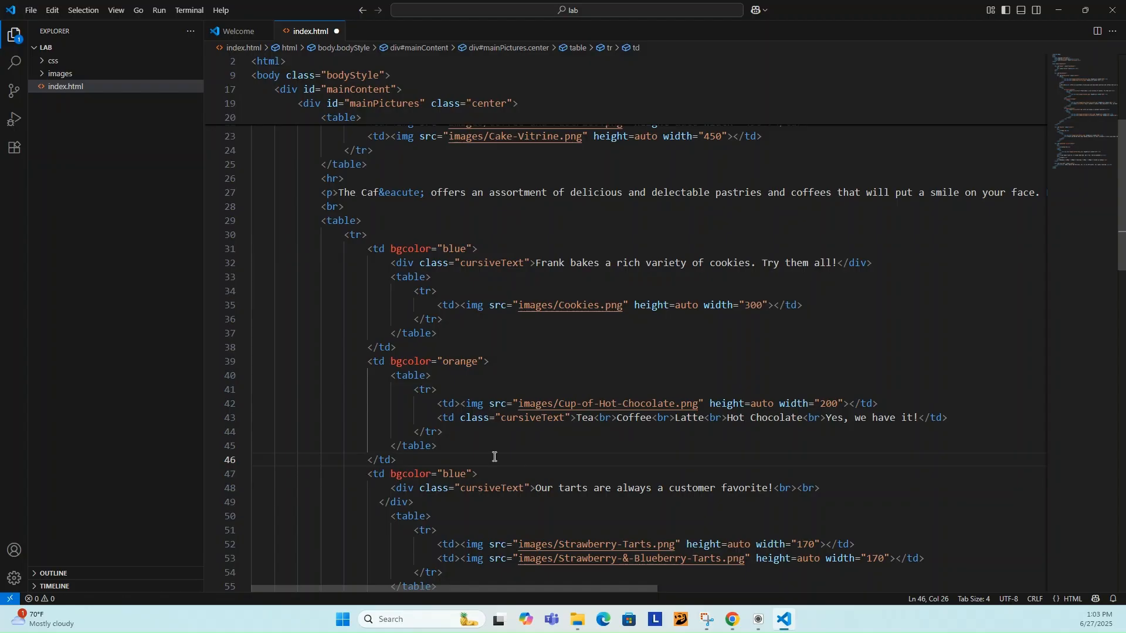
{"action": "key", "text": "ctrl+s"}
Step: Switch to the browser, shrink its window beside the lab folder, and show the objects of ddai-demo-ytr34
{"action": "left_click", "coordinate": [1059, 12]}
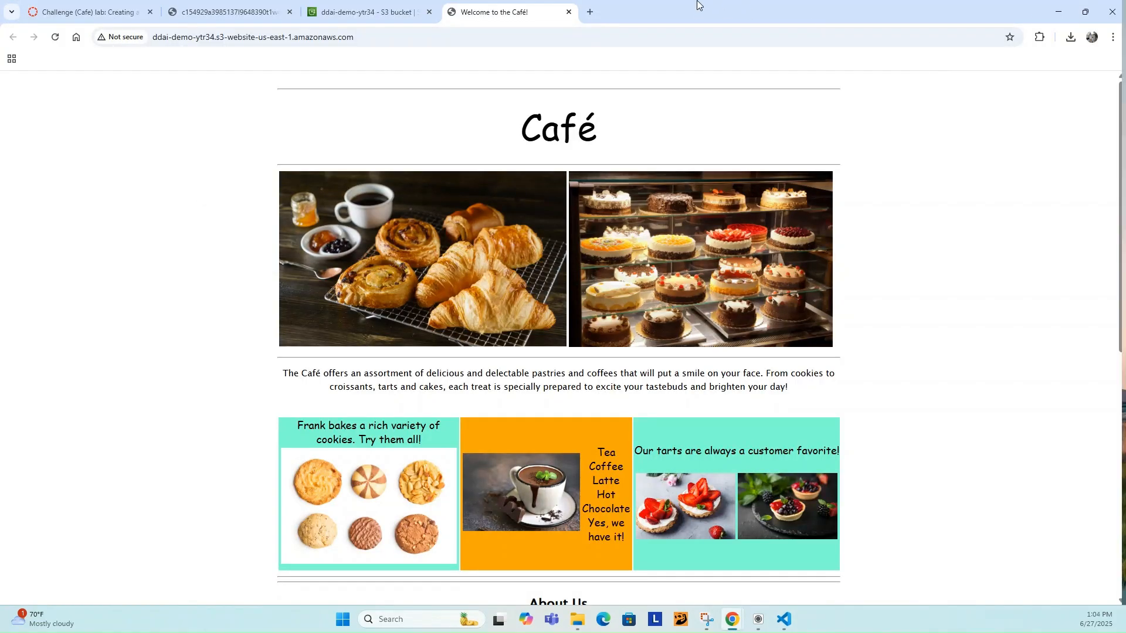
{"action": "double_click", "coordinate": [700, 5]}
{"action": "left_click", "coordinate": [309, 24]}
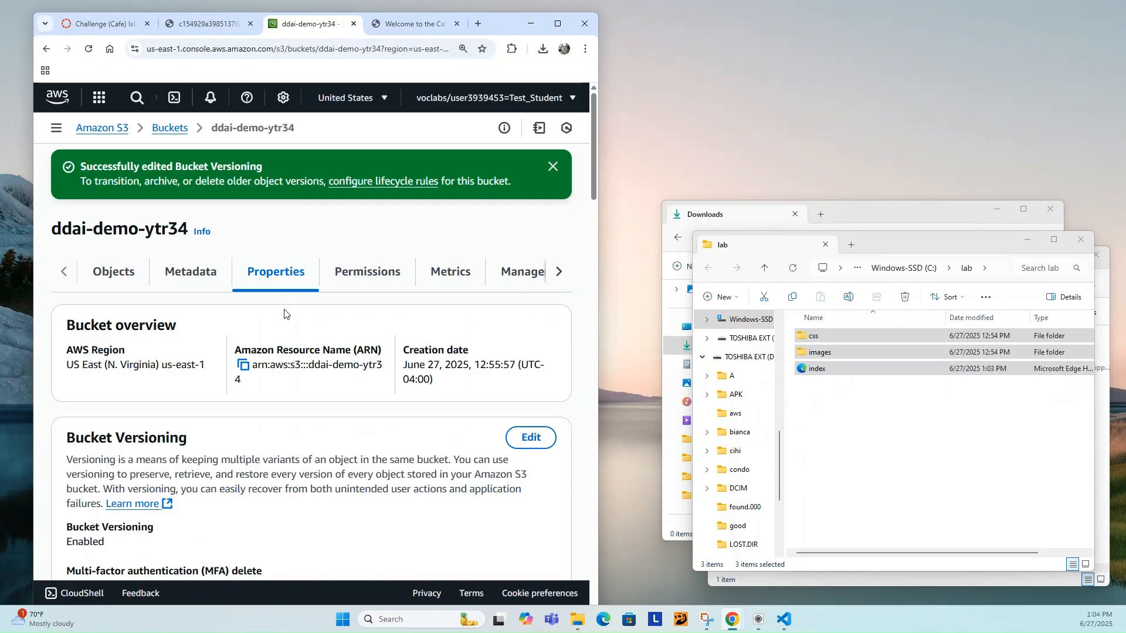
{"action": "left_click", "coordinate": [115, 275]}
{"action": "scroll", "coordinate": [411, 352], "scroll_direction": "down", "scroll_amount": 1}
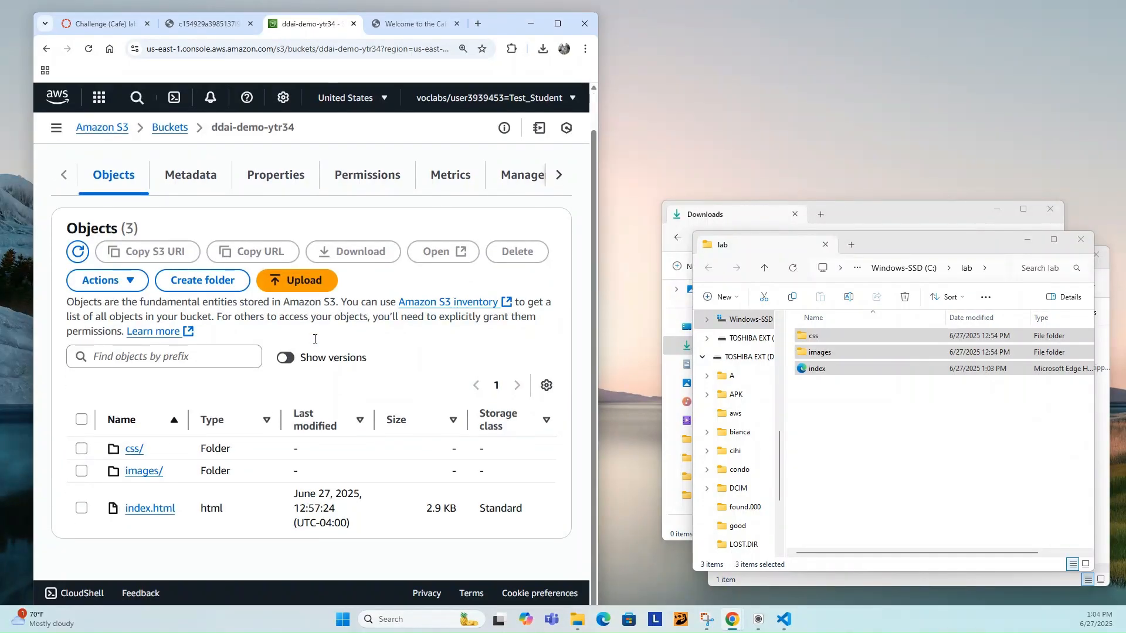
Step: Upload the edited index file from the lab folder to the ddai-demo-ytr34 bucket
{"action": "left_click", "coordinate": [911, 456]}
{"action": "left_click", "coordinate": [813, 370]}
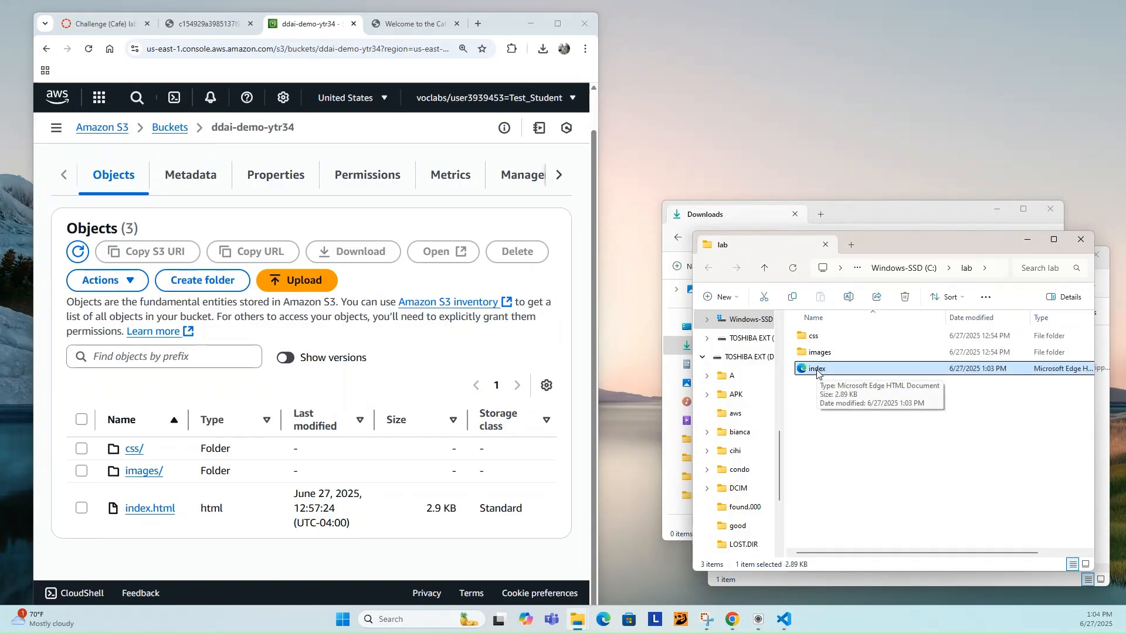
{"action": "left_click_drag", "start_coordinate": [817, 372], "coordinate": [276, 485]}
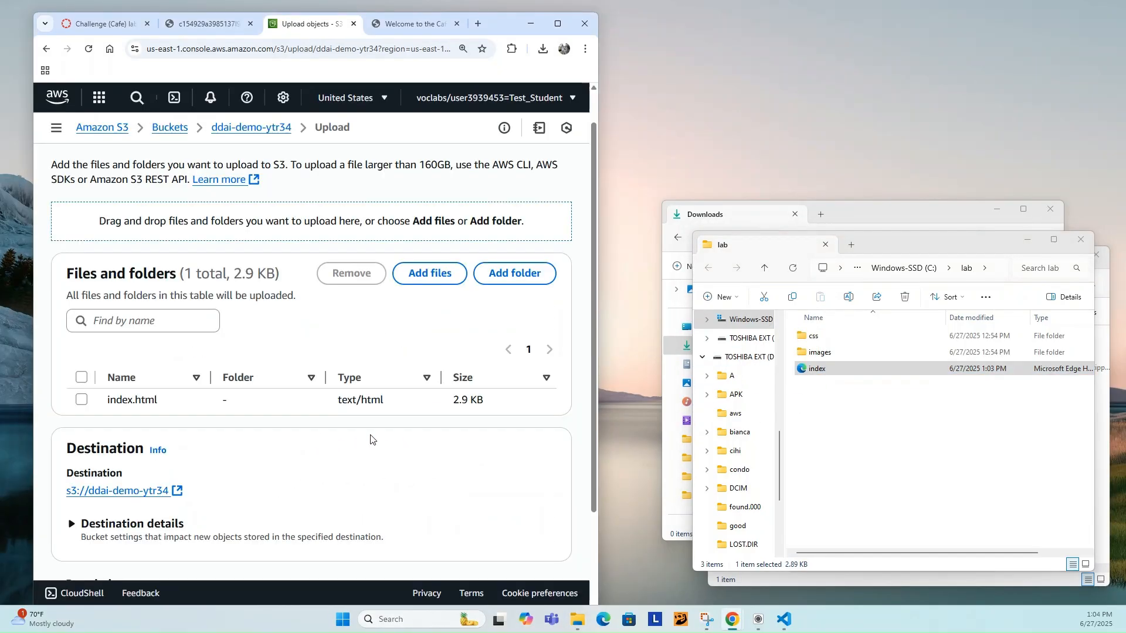
{"action": "scroll", "coordinate": [389, 432], "scroll_direction": "down", "scroll_amount": 2}
{"action": "left_click", "coordinate": [545, 549]}
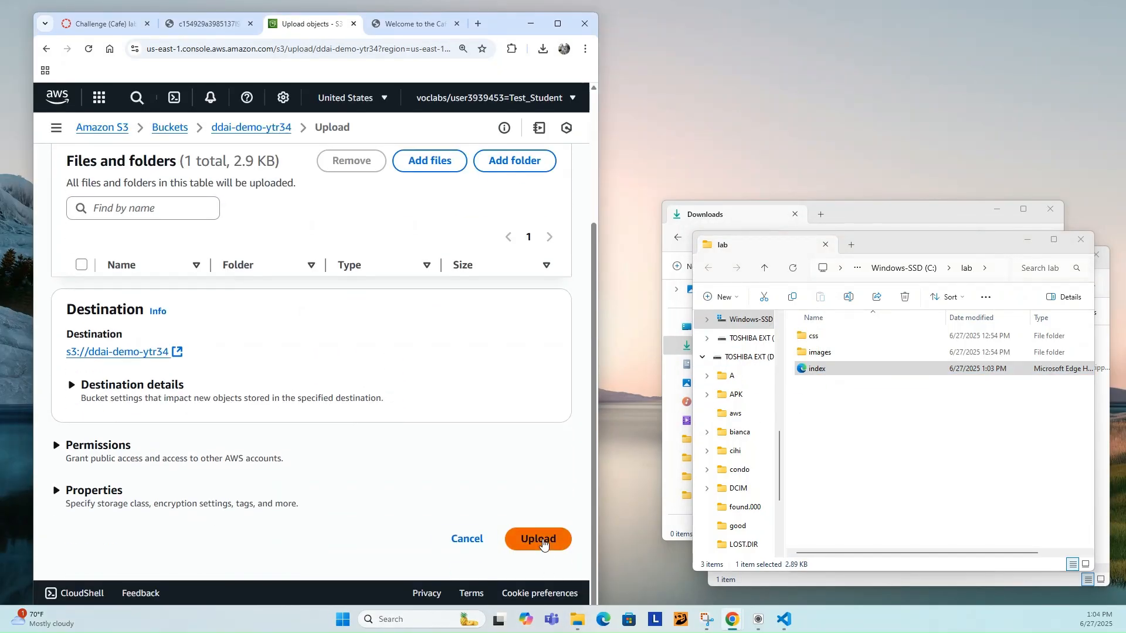
Step: Maximize the browser window and reload the Café website to check the changed cell colors
{"action": "double_click", "coordinate": [503, 25]}
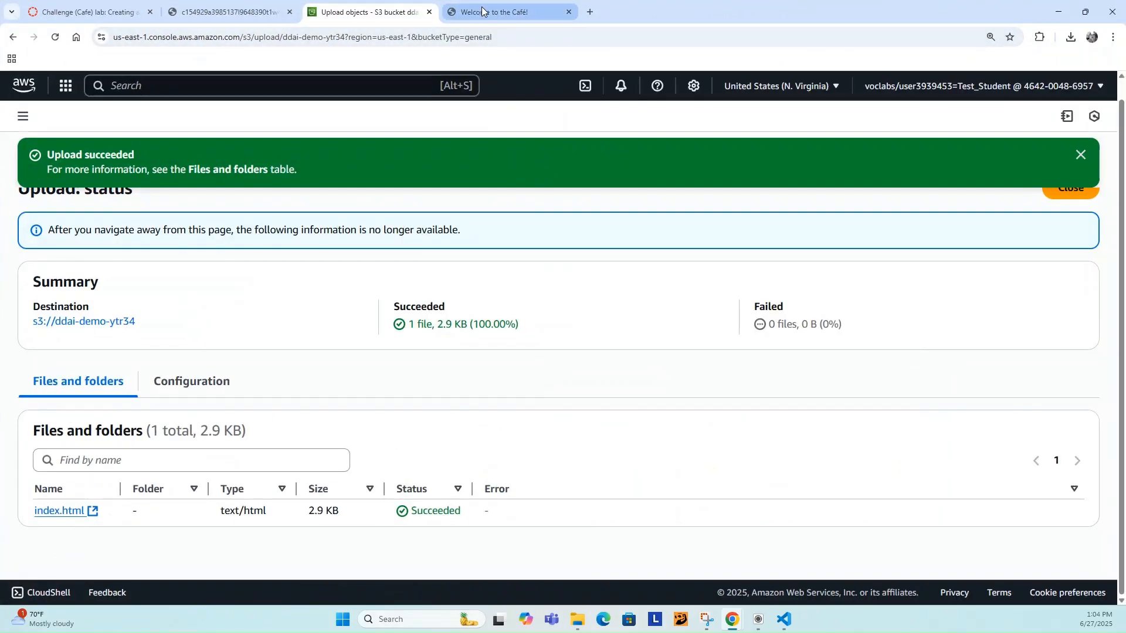
{"action": "left_click", "coordinate": [481, 10]}
{"action": "left_click", "coordinate": [55, 37]}
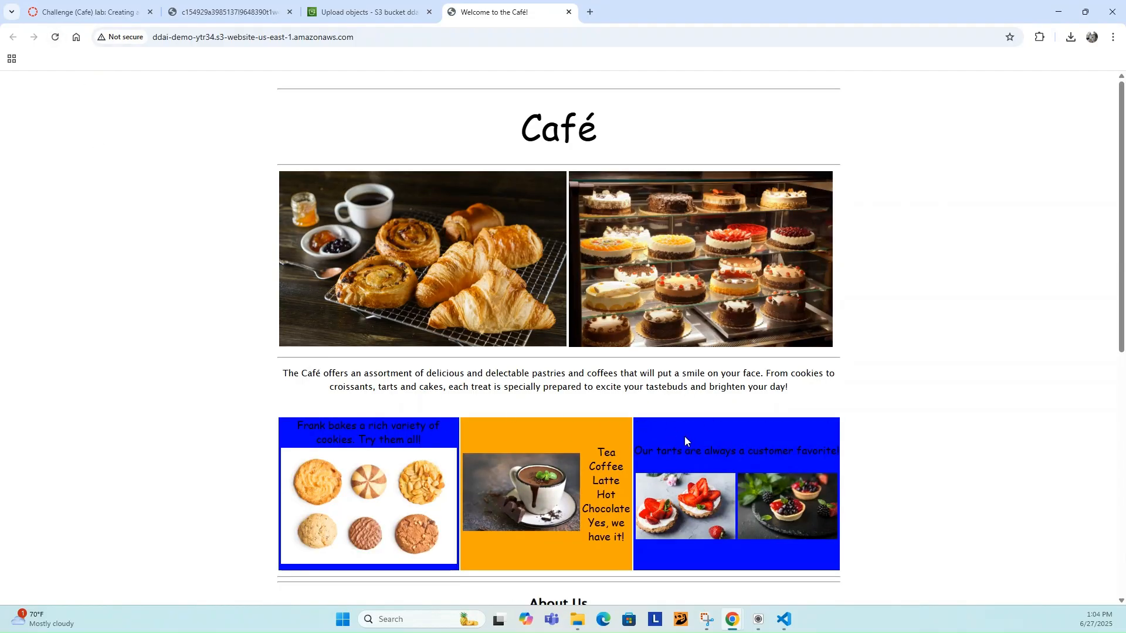
Step: Close the upload status page and show the object versions in ddai-demo-ytr34 to examine the newest index.html version ID
{"action": "left_click", "coordinate": [367, 11]}
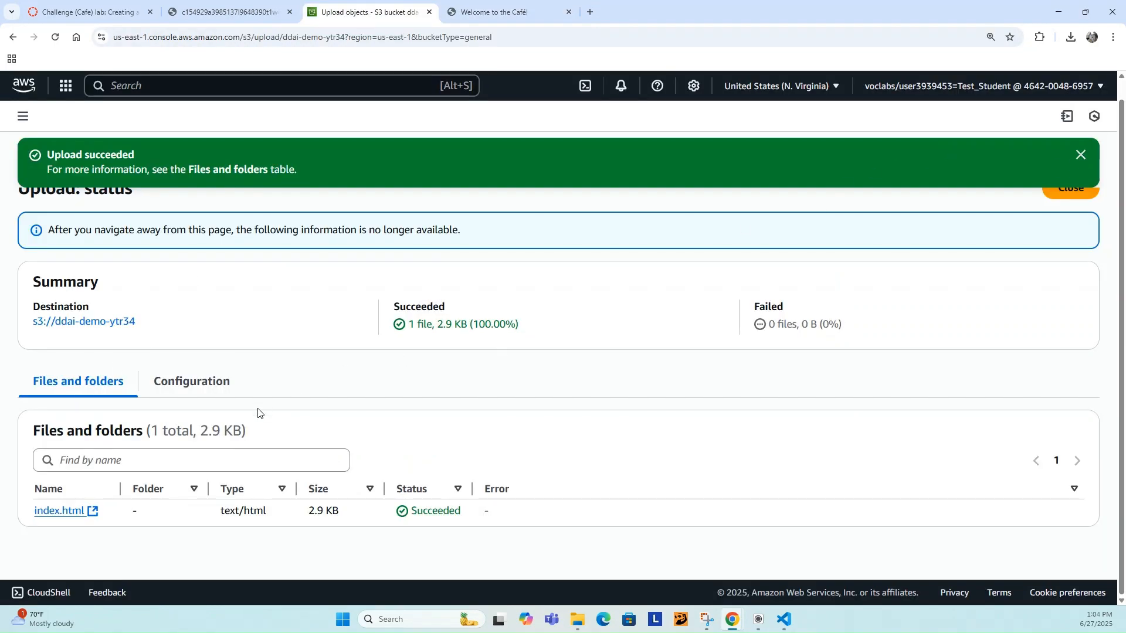
{"action": "left_click", "coordinate": [1072, 156]}
{"action": "left_click", "coordinate": [1068, 155]}
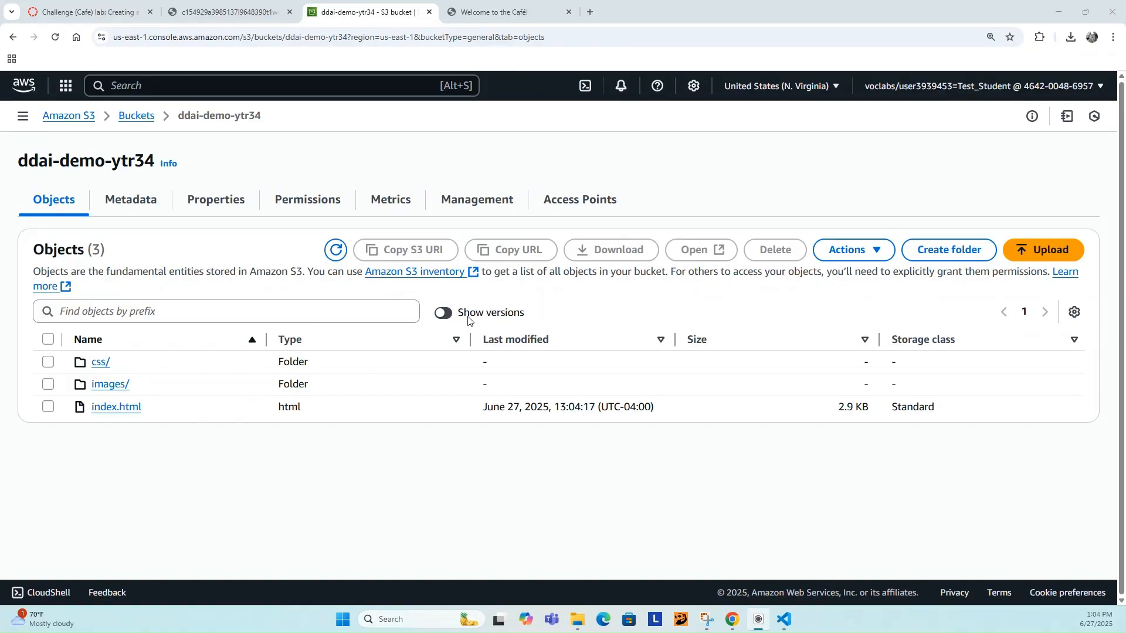
{"action": "left_click", "coordinate": [452, 315]}
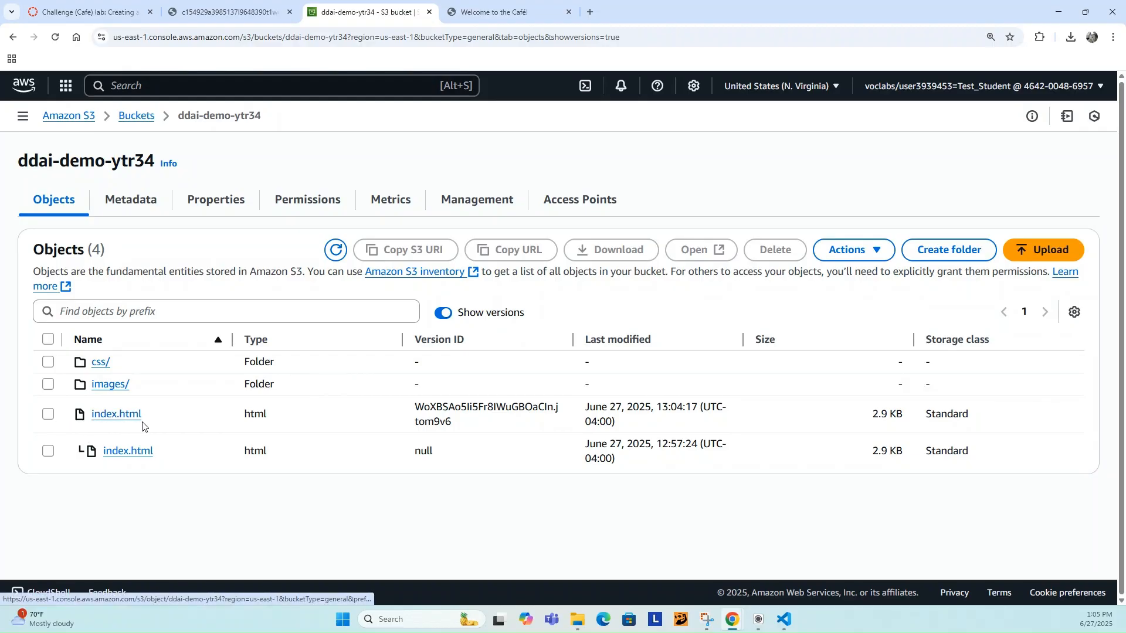
{"action": "double_click", "coordinate": [462, 411]}
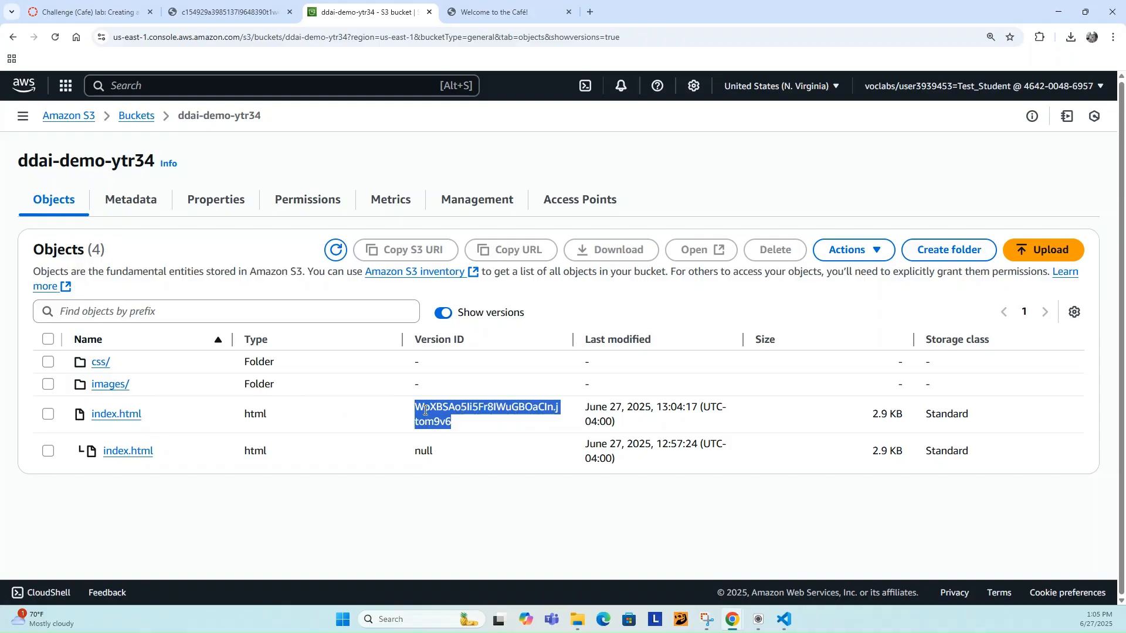
Step: Submit "Multi-factor authentication" as the answer to lab question 2 and return to the question list
{"action": "left_click", "coordinate": [207, 10]}
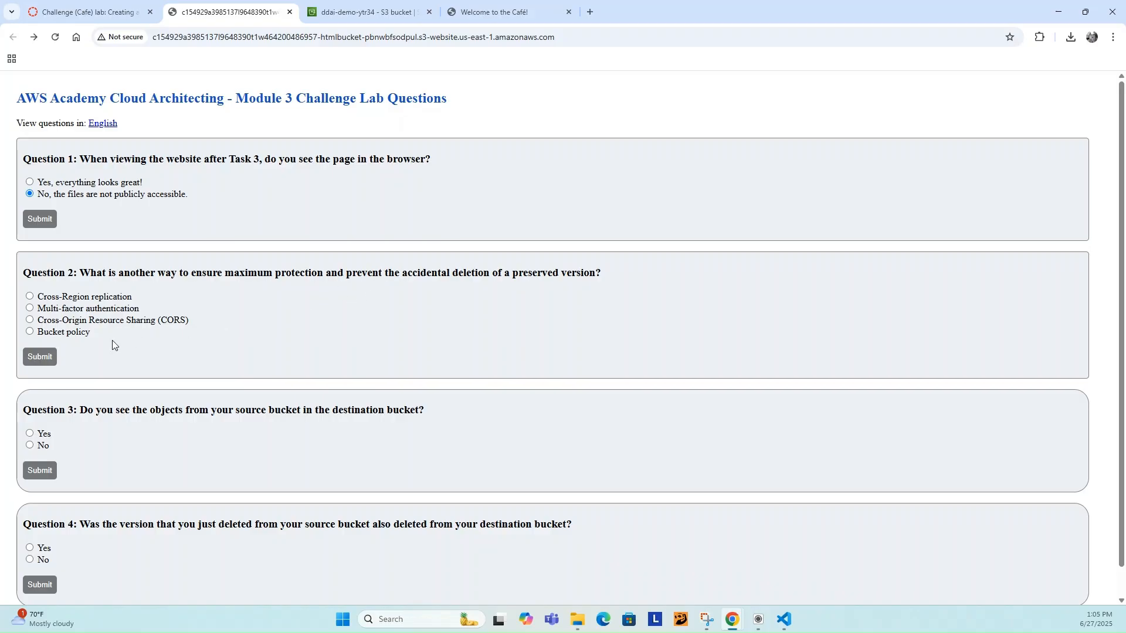
{"action": "left_click", "coordinate": [29, 307]}
{"action": "left_click", "coordinate": [40, 356]}
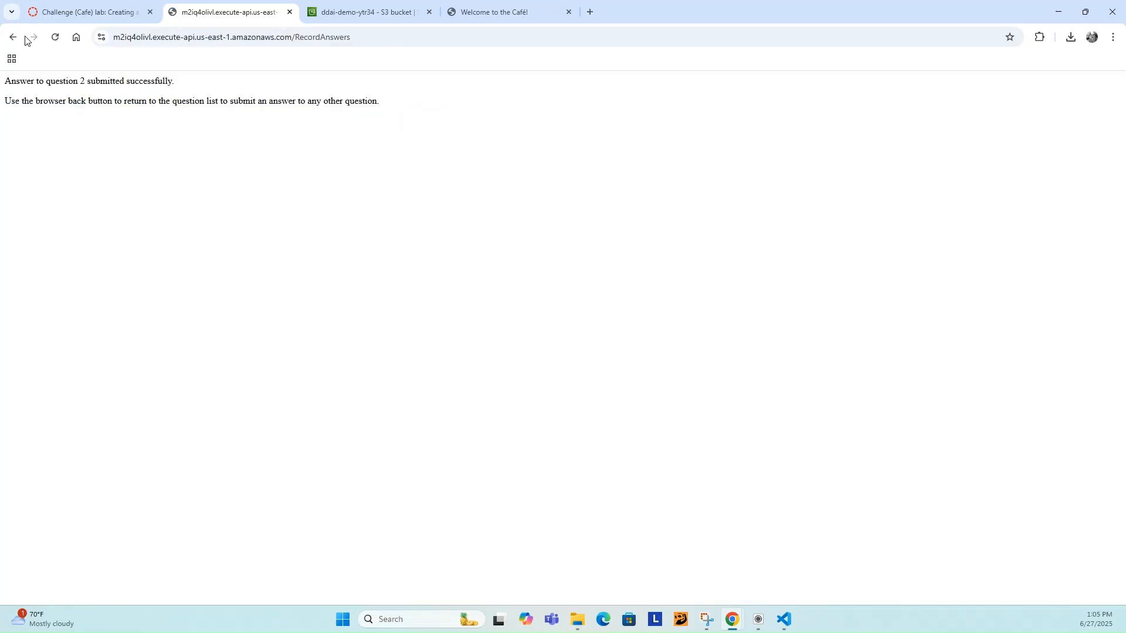
{"action": "left_click", "coordinate": [12, 37]}
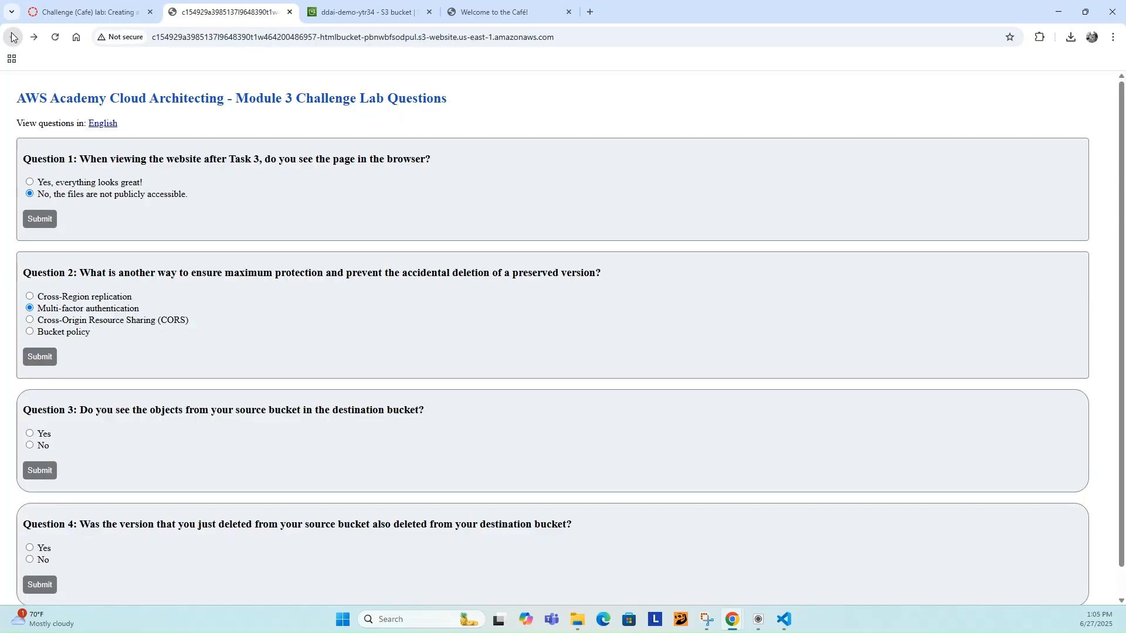
Step: Open the lifecycle management of ddai-demo-ytr34 and start creating a lifecycle rule
{"action": "left_click", "coordinate": [364, 12]}
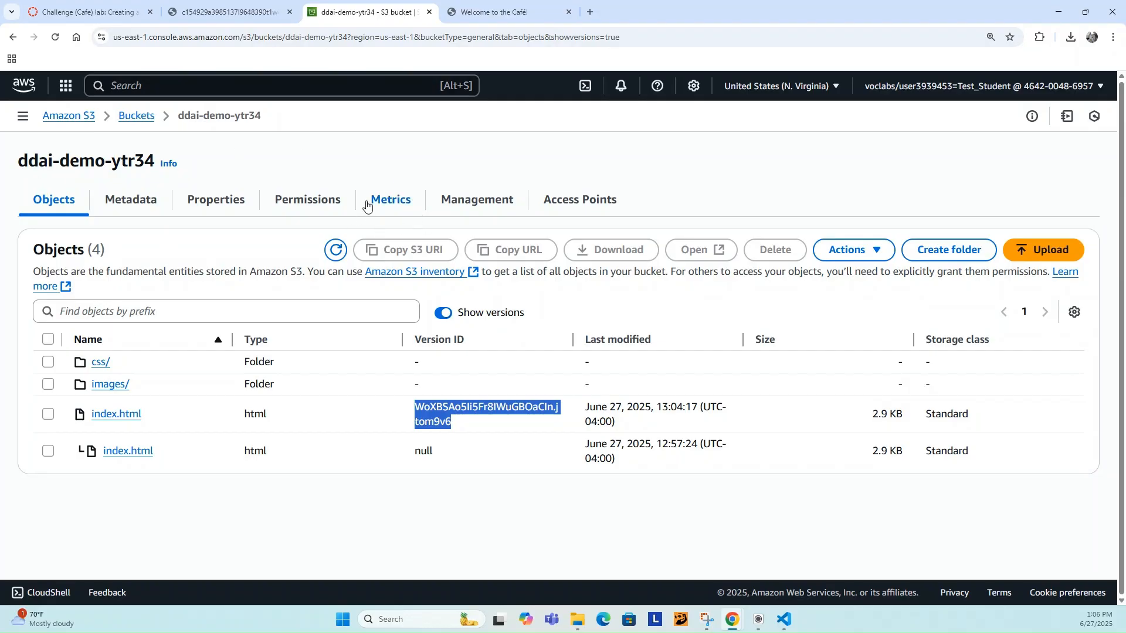
{"action": "left_click", "coordinate": [399, 172]}
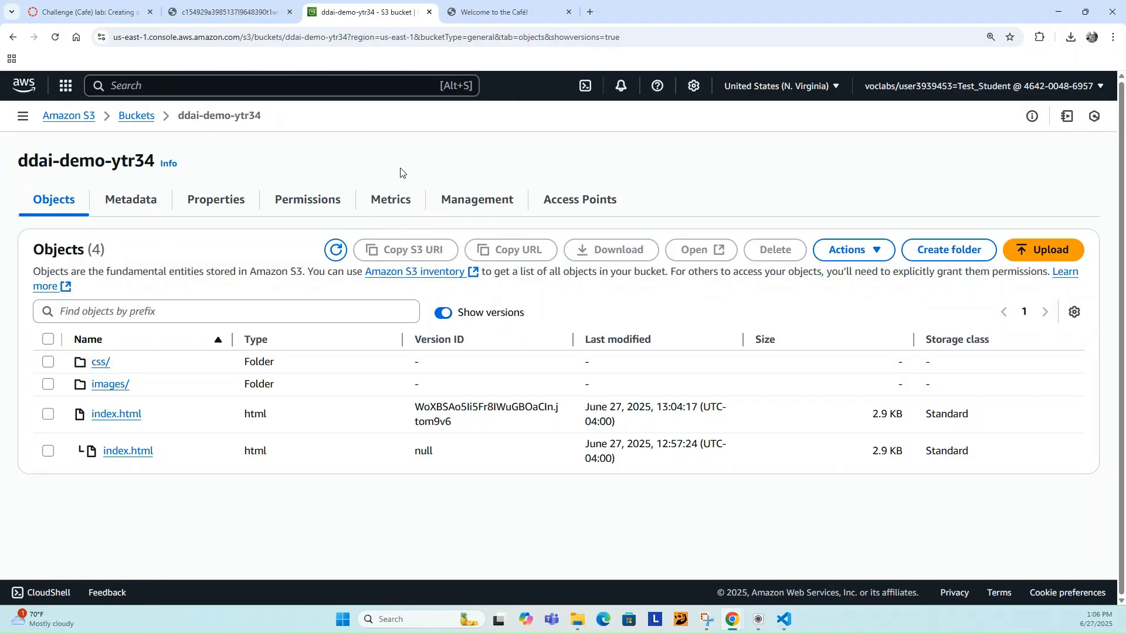
{"action": "left_click", "coordinate": [488, 201]}
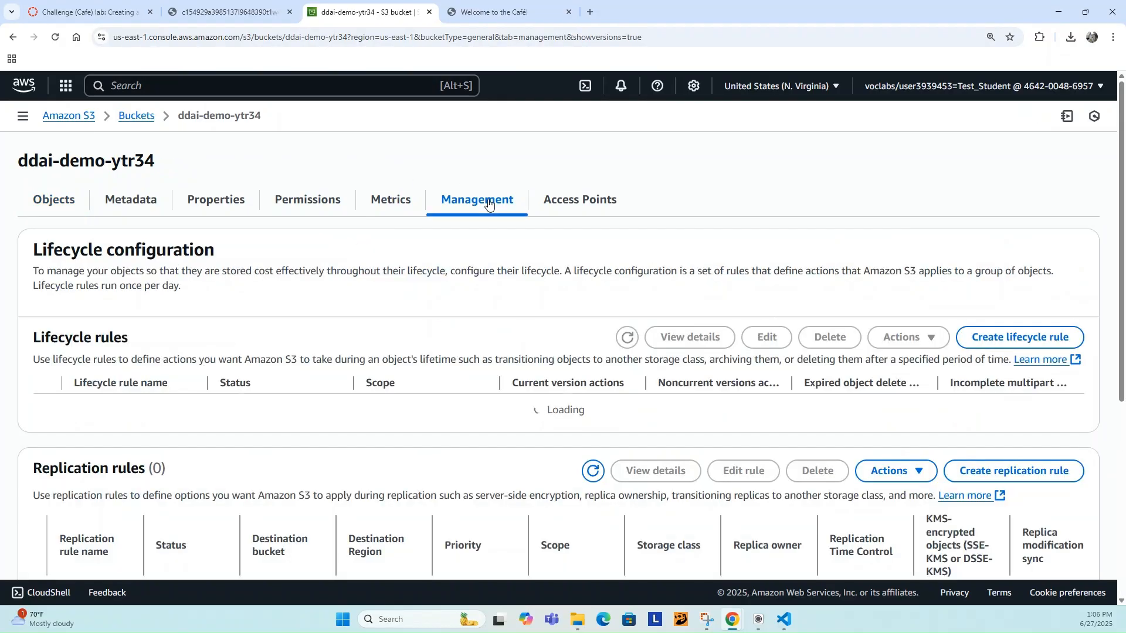
{"action": "scroll", "coordinate": [488, 203], "scroll_direction": "down", "scroll_amount": 3}
{"action": "scroll", "coordinate": [488, 203], "scroll_direction": "up", "scroll_amount": 1}
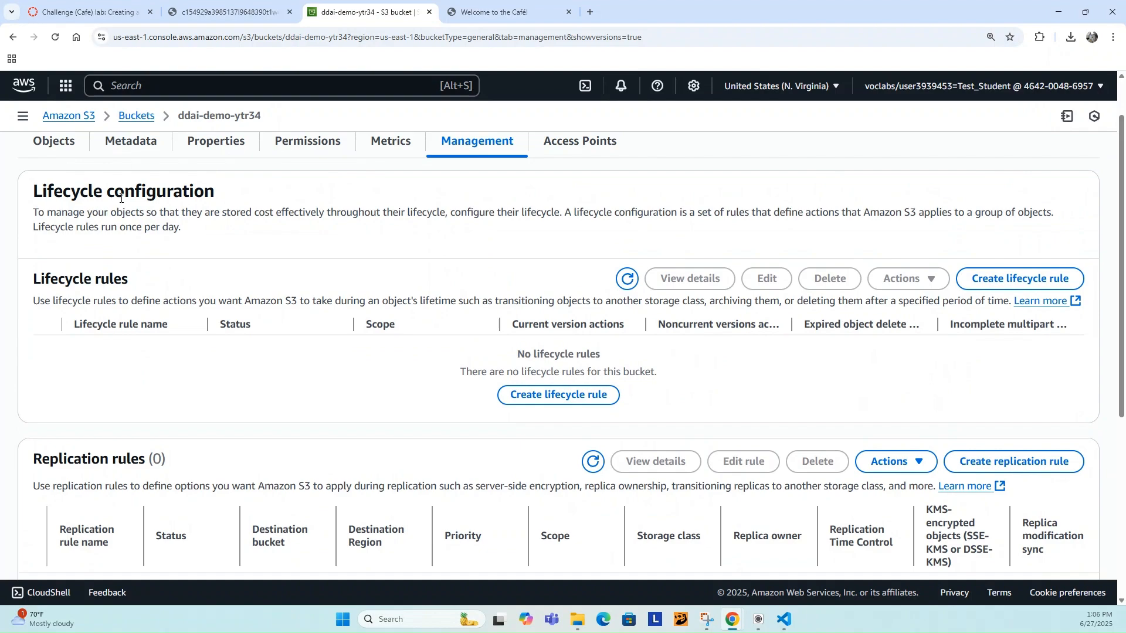
{"action": "left_click", "coordinate": [1007, 286]}
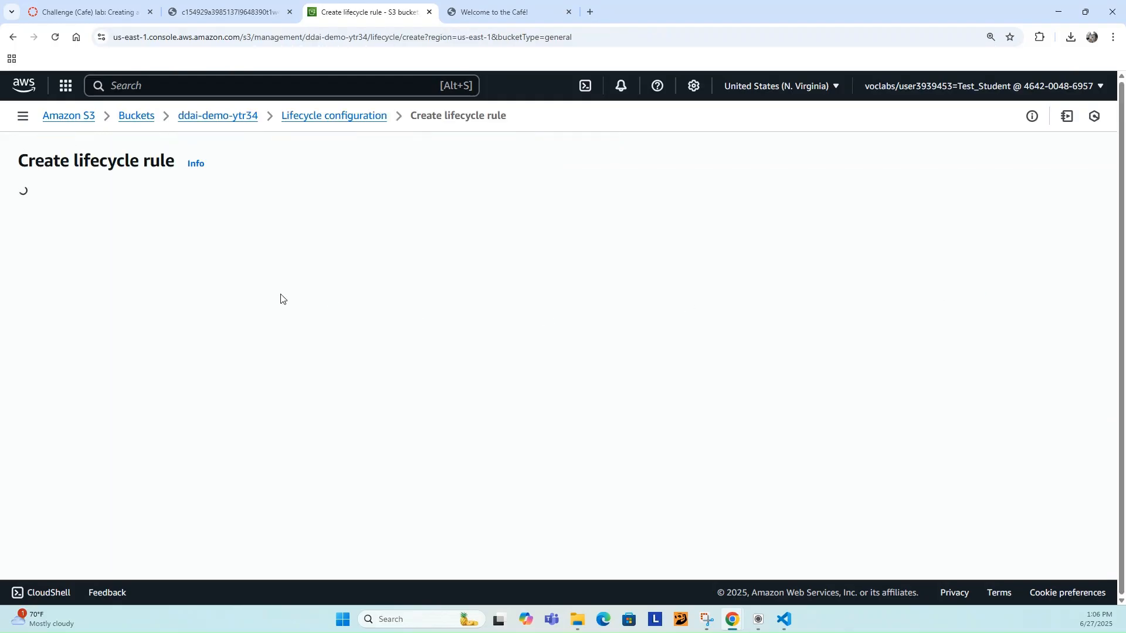
Step: Name the lifecycle rule rule1, apply it to all objects in the bucket, and acknowledge that scope
{"action": "left_click", "coordinate": [99, 196]}
{"action": "type", "text": "rule1"}
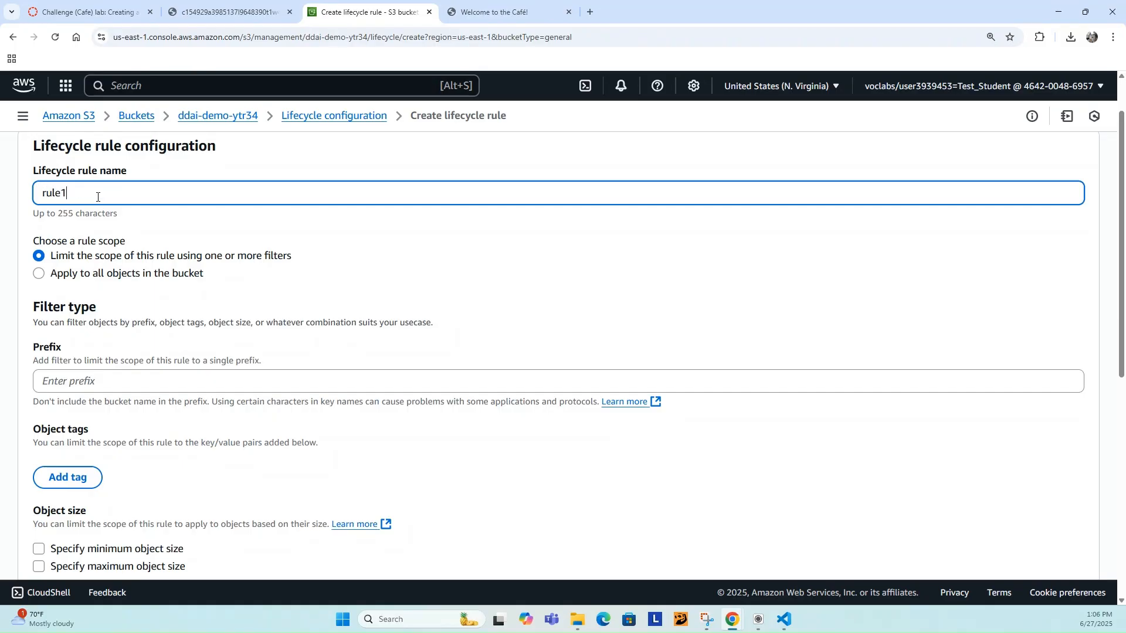
{"action": "left_click", "coordinate": [39, 274]}
{"action": "left_click", "coordinate": [69, 351]}
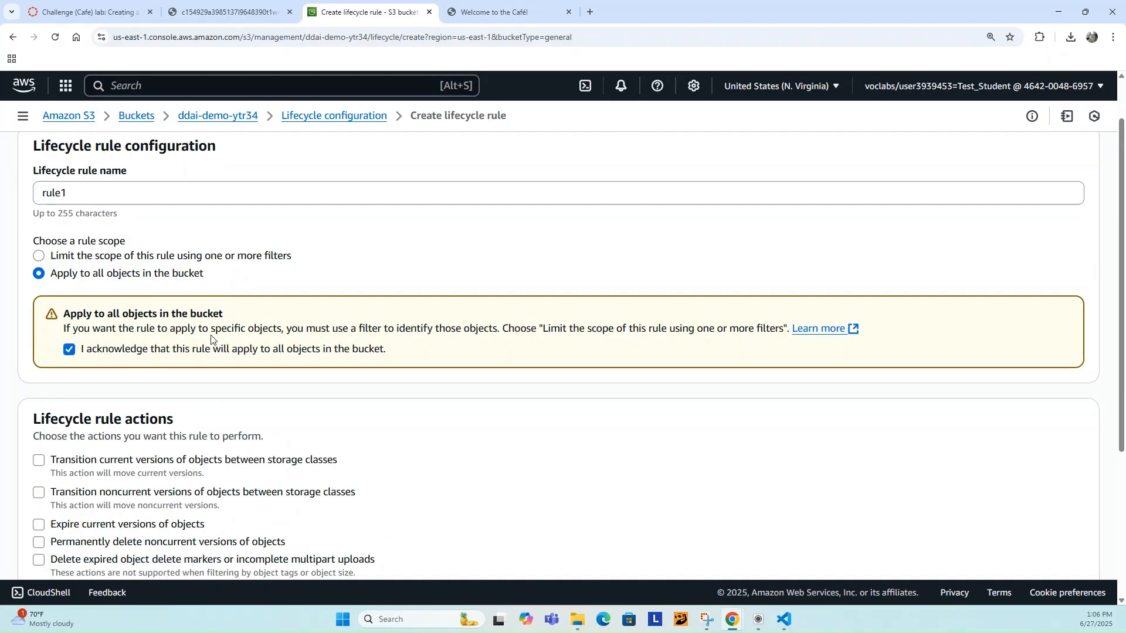
Step: Have rule1 transition noncurrent object versions between storage classes and acknowledge the per-request transition cost
{"action": "scroll", "coordinate": [212, 339], "scroll_direction": "down", "scroll_amount": 1}
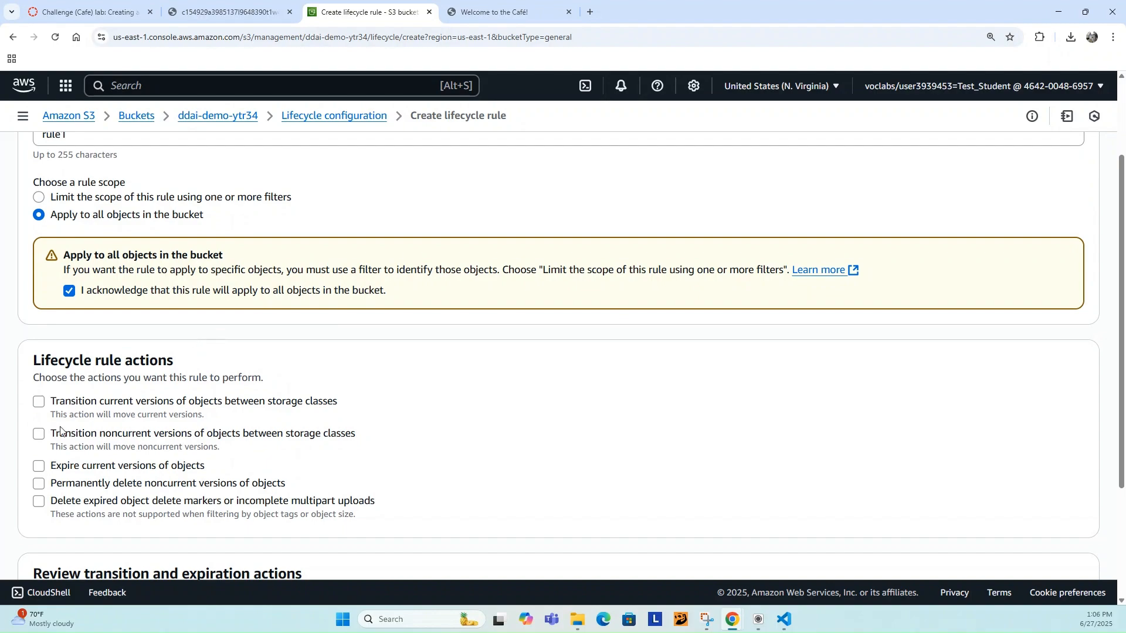
{"action": "left_click", "coordinate": [39, 434]}
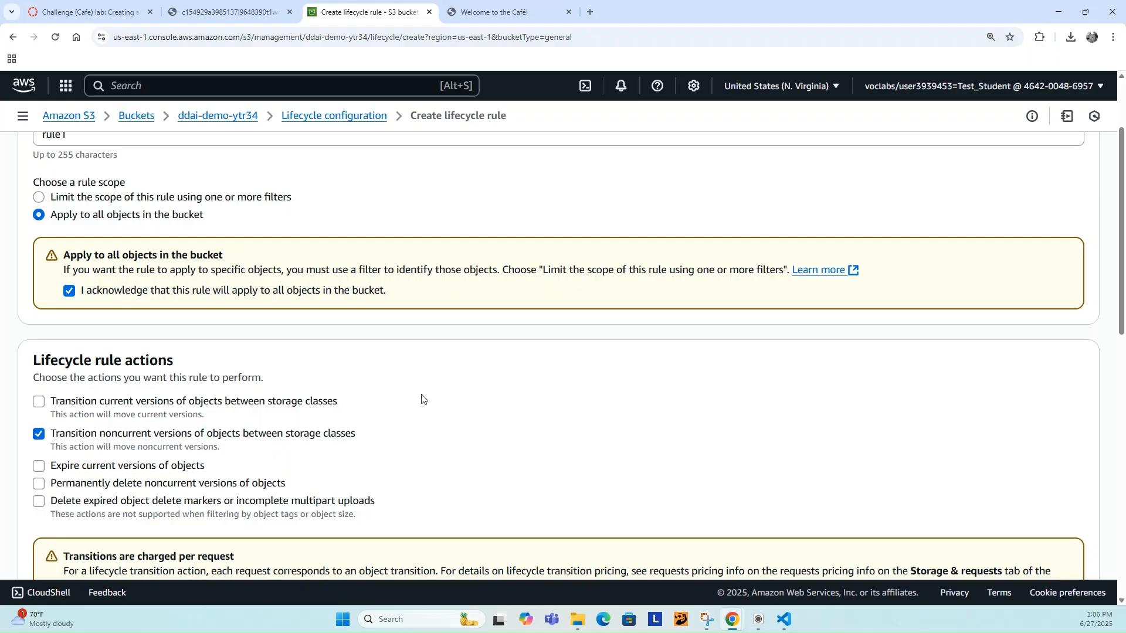
{"action": "scroll", "coordinate": [420, 399], "scroll_direction": "down", "scroll_amount": 2}
{"action": "left_click", "coordinate": [70, 490]}
Step: Set noncurrent versions to move to Standard-IA after 30 days and create rule1
{"action": "scroll", "coordinate": [284, 434], "scroll_direction": "down", "scroll_amount": 5}
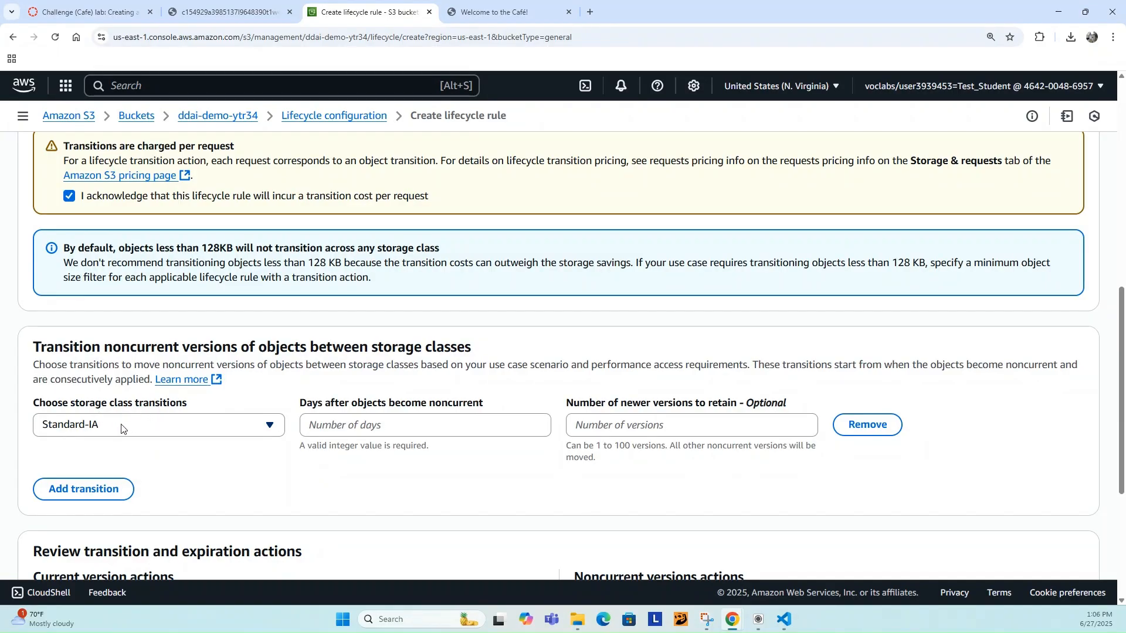
{"action": "left_click", "coordinate": [326, 423]}
{"action": "type", "text": "30"}
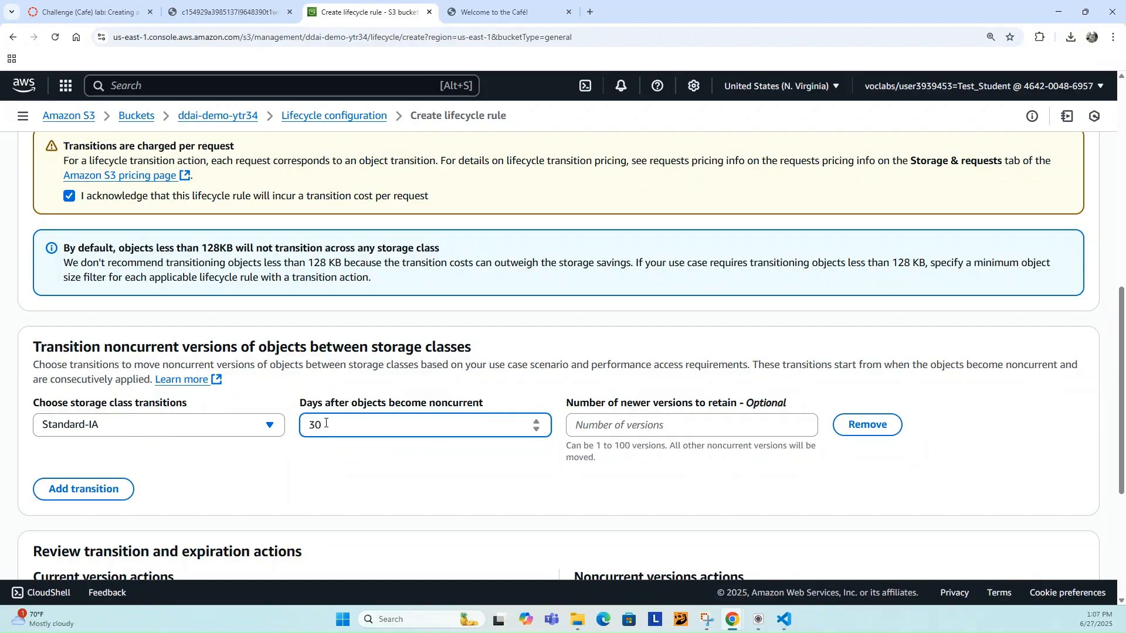
{"action": "scroll", "coordinate": [326, 423], "scroll_direction": "down", "scroll_amount": 5}
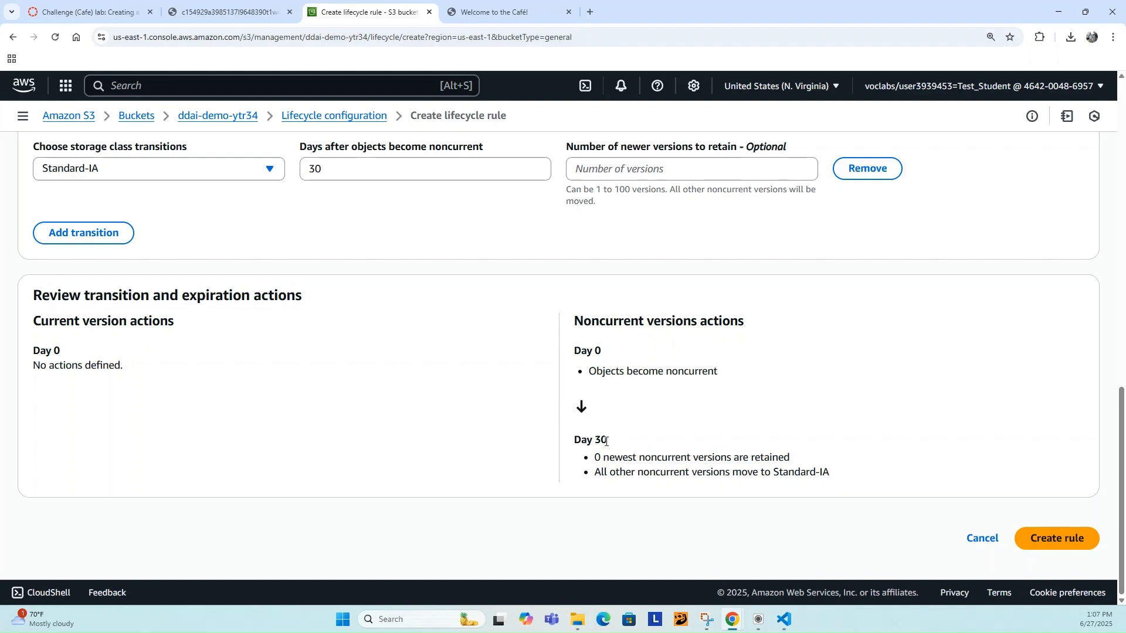
{"action": "left_click", "coordinate": [1065, 540]}
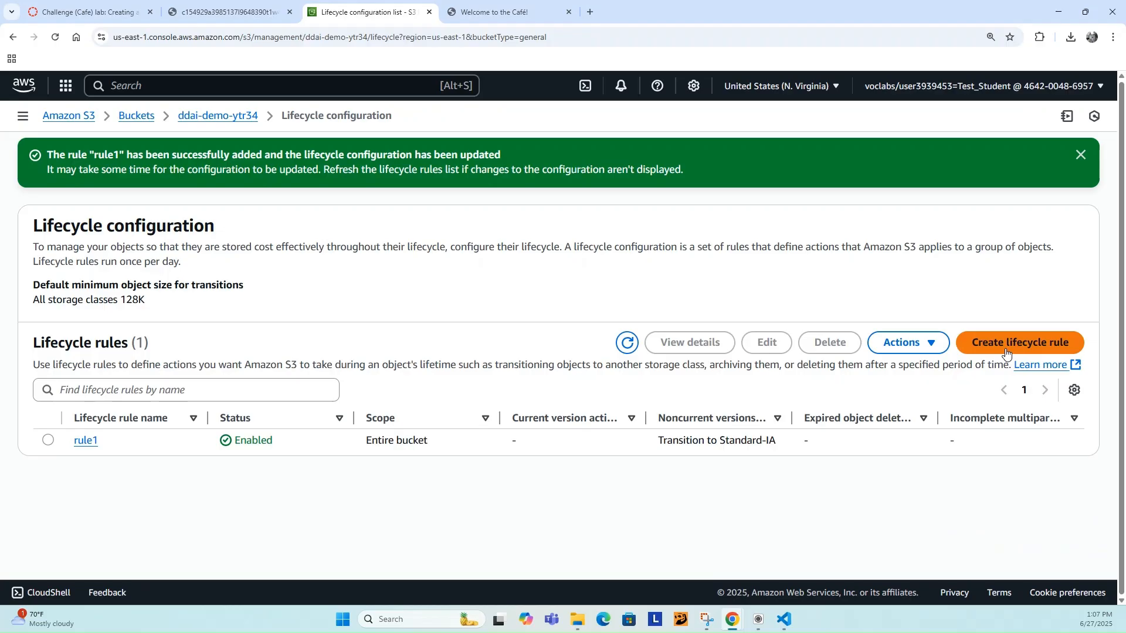
Step: Start a second lifecycle rule named rule2, apply it to all objects in the bucket, and acknowledge that scope
{"action": "left_click", "coordinate": [1006, 346]}
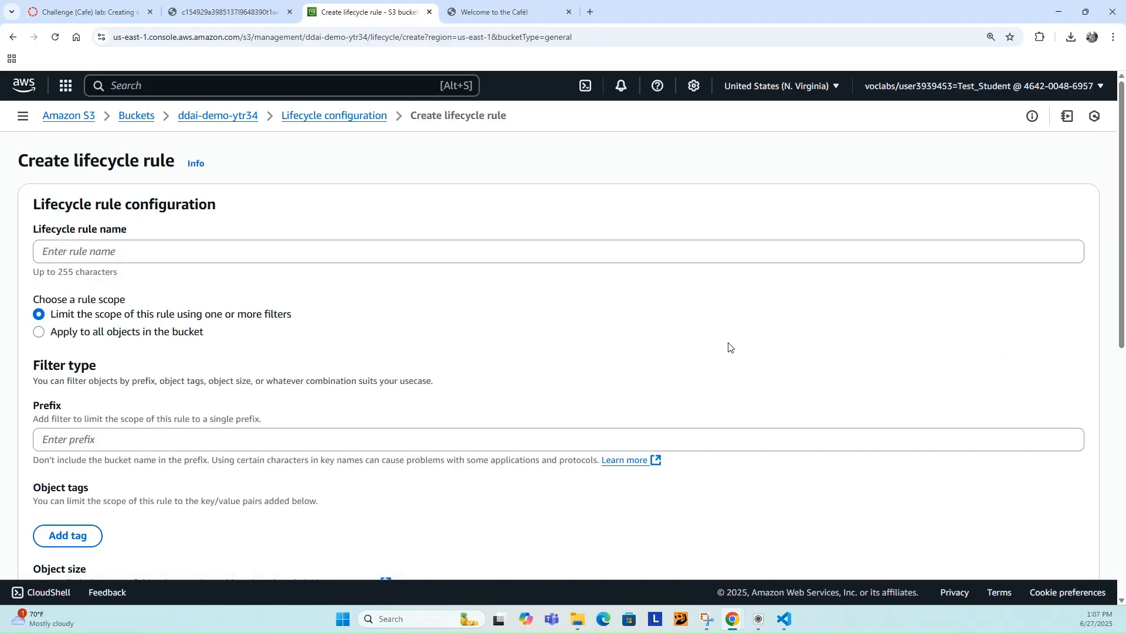
{"action": "left_click", "coordinate": [185, 251]}
{"action": "type", "text": "rule2"}
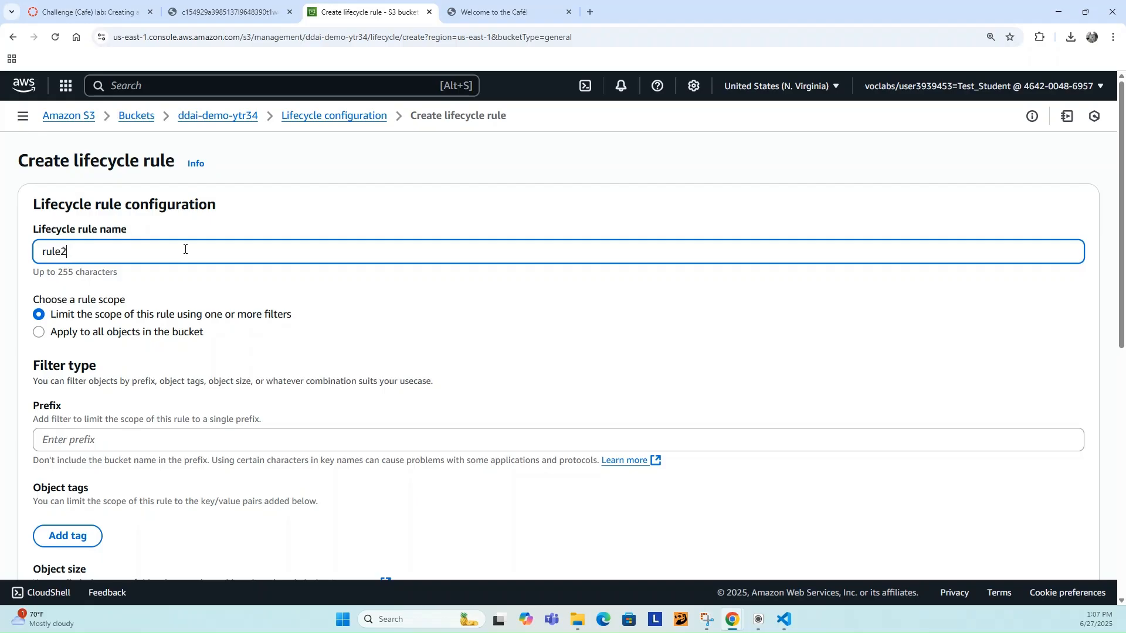
{"action": "left_click", "coordinate": [154, 332]}
{"action": "scroll", "coordinate": [285, 352], "scroll_direction": "down", "scroll_amount": 2}
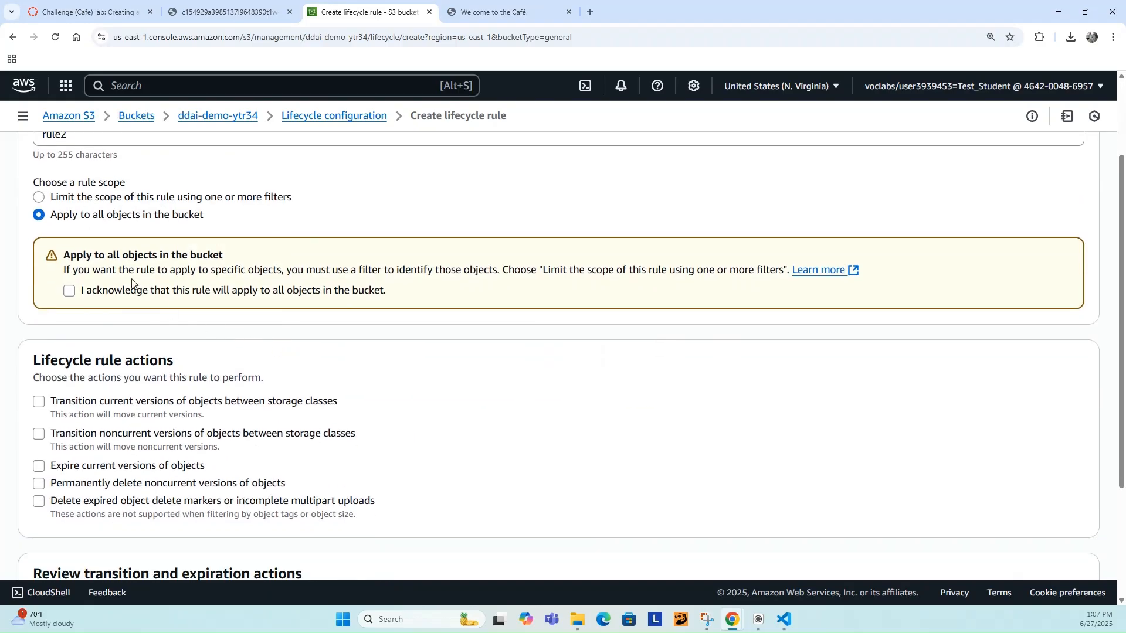
{"action": "left_click", "coordinate": [69, 291]}
Step: Set rule2 to permanently delete noncurrent object versions after 365 days, create the rule, and dismiss the success message
{"action": "scroll", "coordinate": [282, 355], "scroll_direction": "down", "scroll_amount": 2}
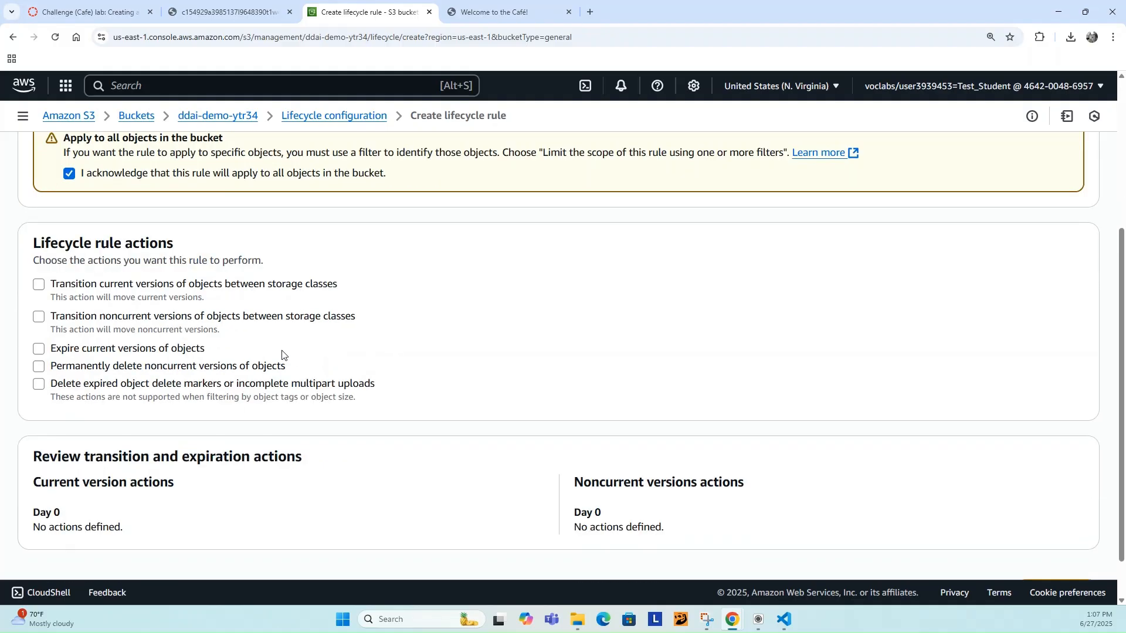
{"action": "left_click", "coordinate": [38, 367]}
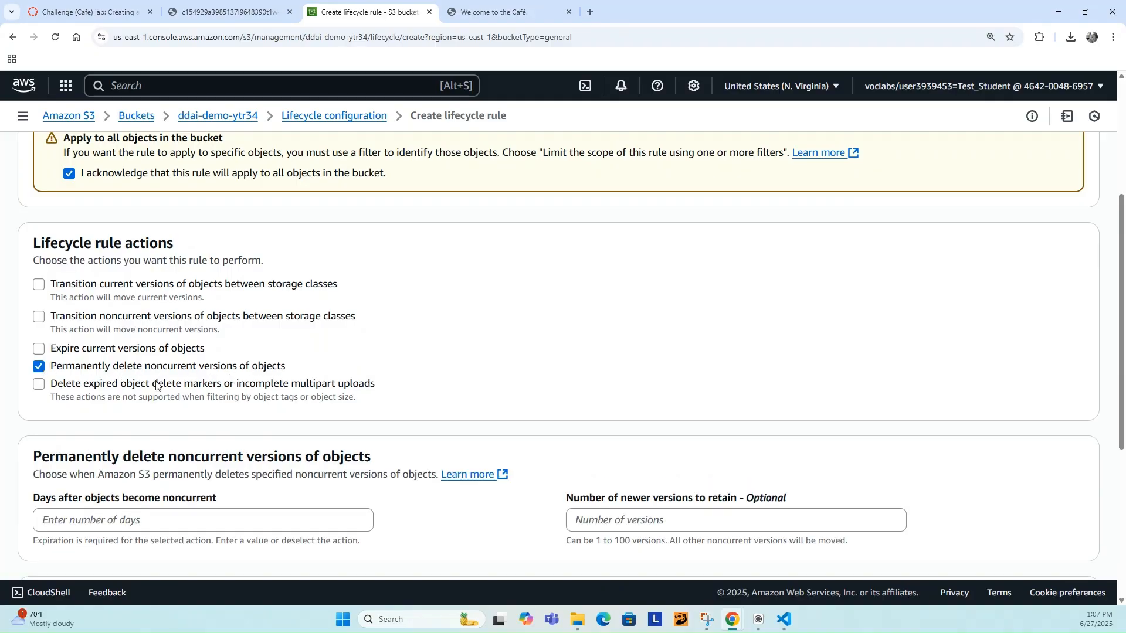
{"action": "scroll", "coordinate": [189, 397], "scroll_direction": "down", "scroll_amount": 2}
{"action": "left_click", "coordinate": [88, 398]}
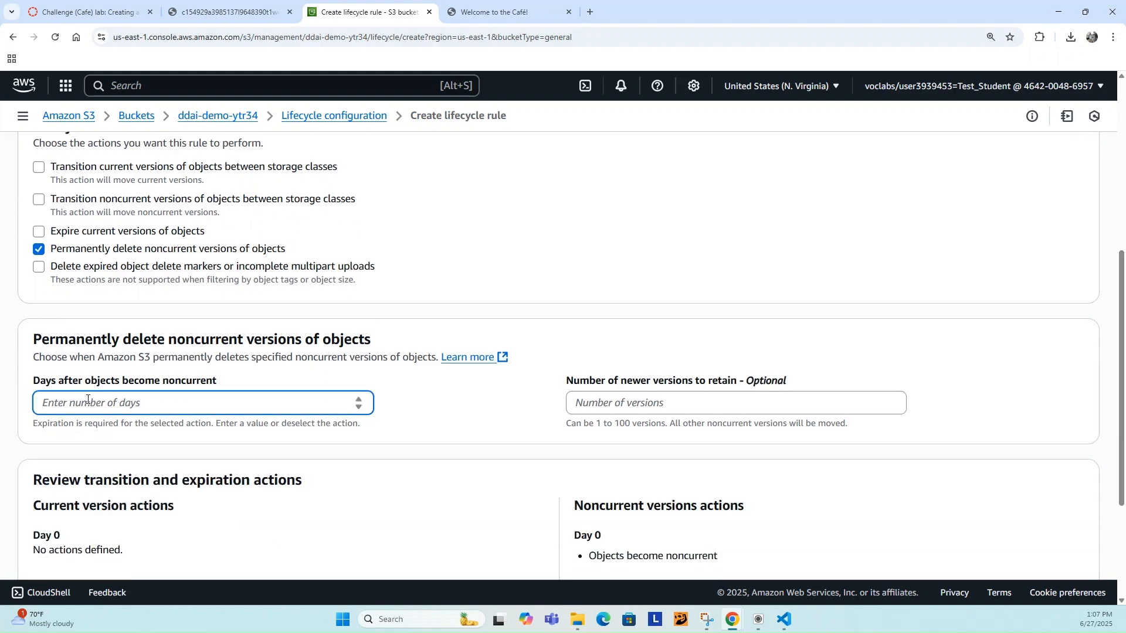
{"action": "type", "text": "365"}
{"action": "scroll", "coordinate": [419, 435], "scroll_direction": "down", "scroll_amount": 3}
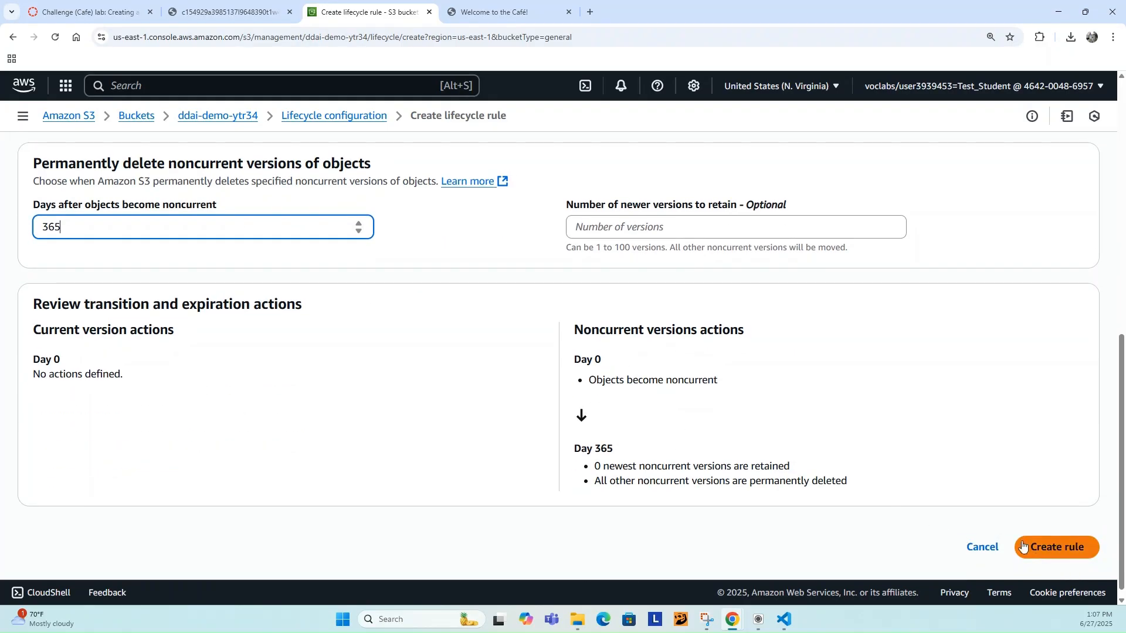
{"action": "left_click", "coordinate": [1048, 550]}
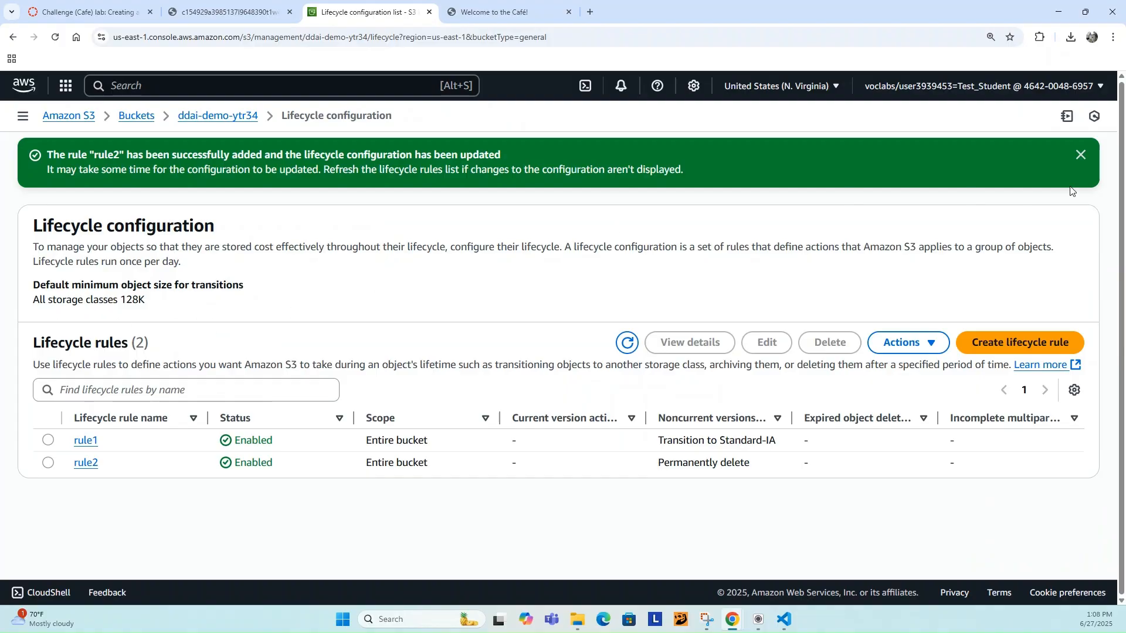
{"action": "left_click", "coordinate": [1081, 156]}
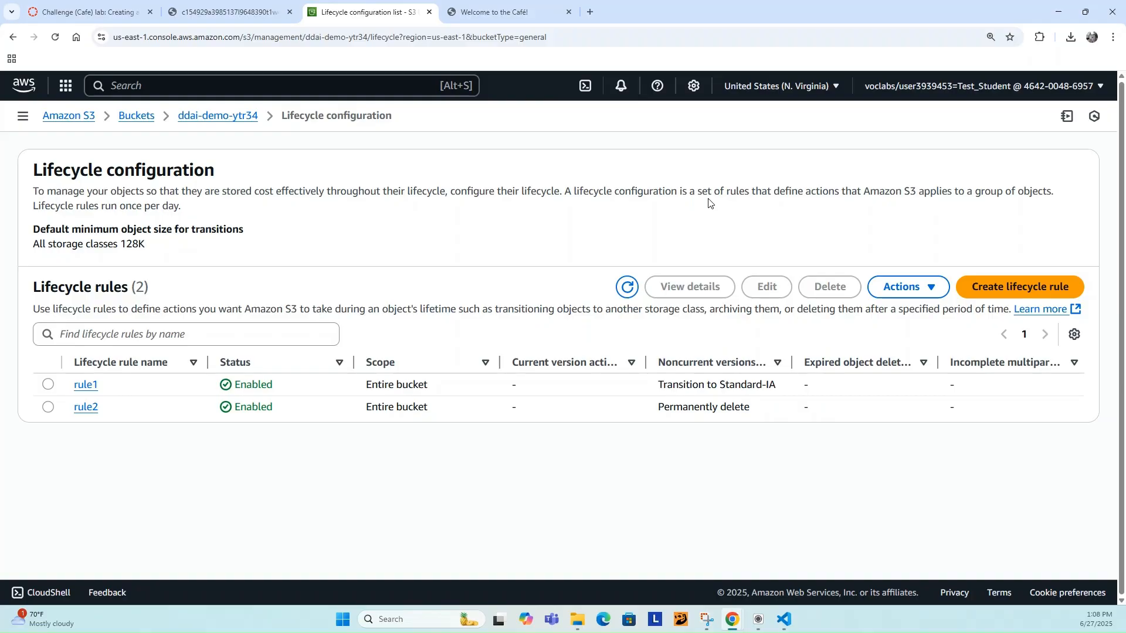
Step: Return to the bucket list and copy the name of the ddai-demo-ytr34 bucket
{"action": "left_click", "coordinate": [137, 121]}
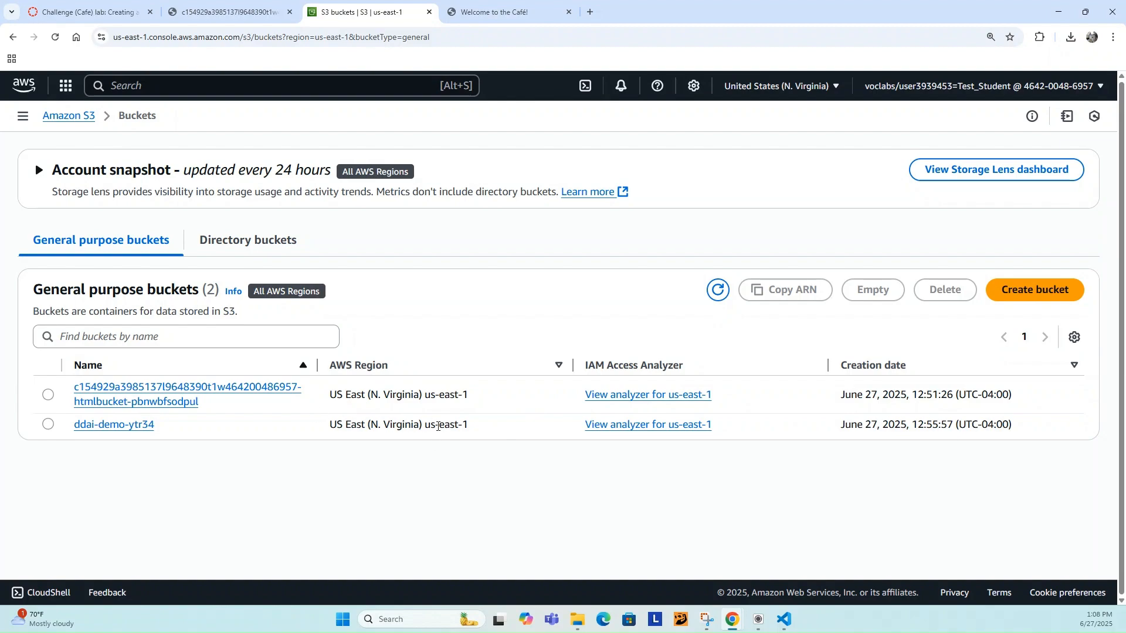
{"action": "left_click_drag", "start_coordinate": [162, 429], "coordinate": [64, 433]}
{"action": "key", "text": "ctrl+c"}
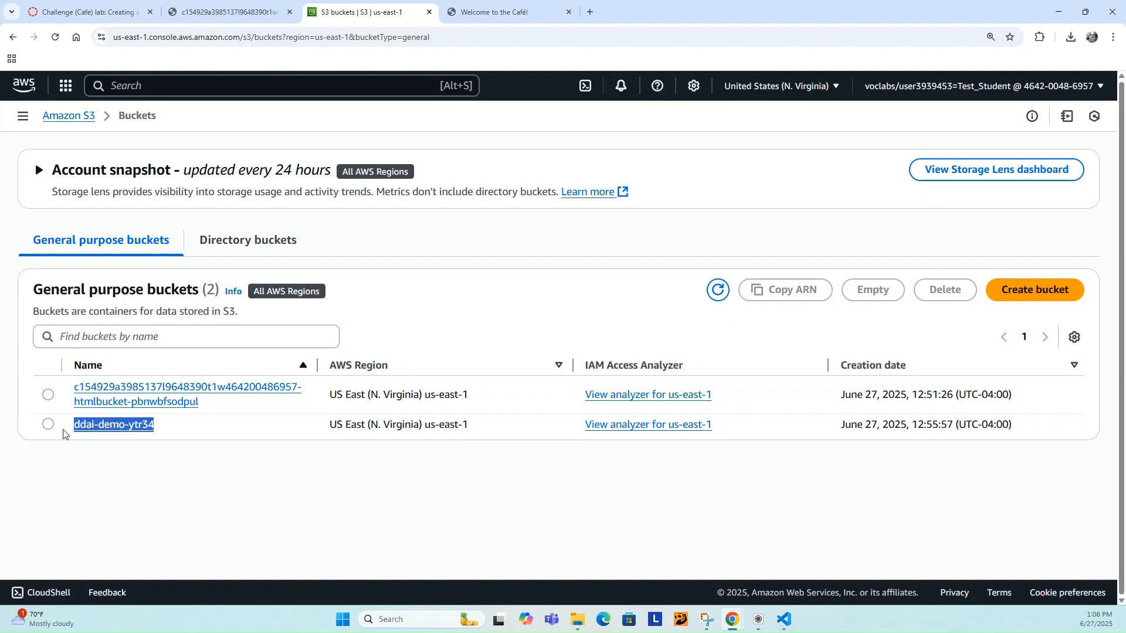
{"action": "left_click", "coordinate": [510, 508]}
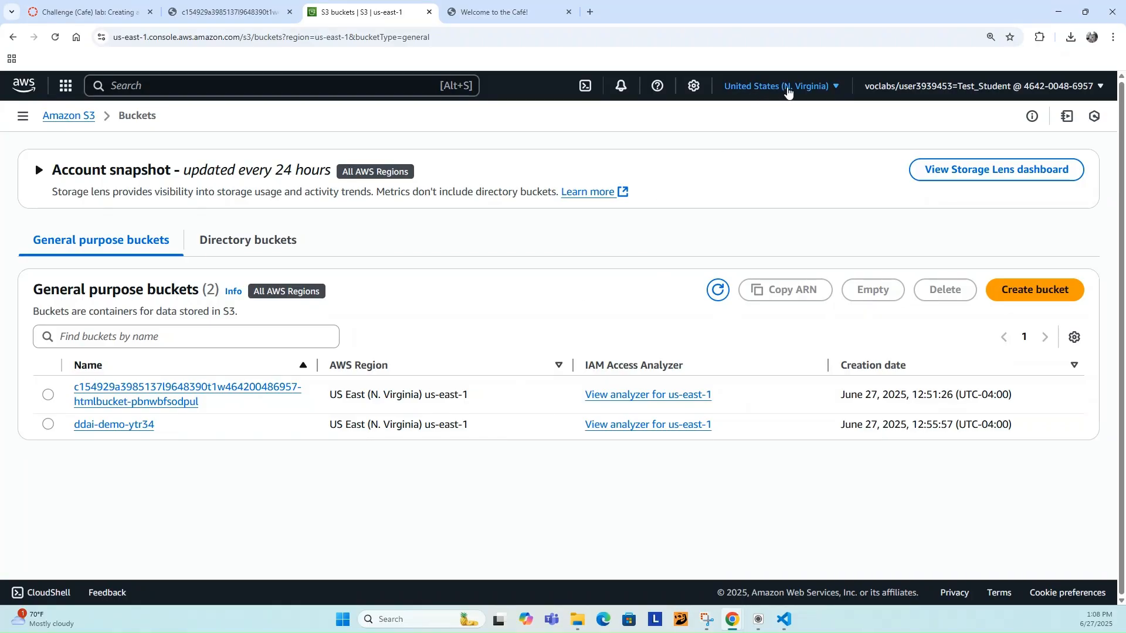
Step: Switch to the Ohio (us-east-2) region and start a new bucket named ddai-demo-ytr34-repl, checking its AWS Region
{"action": "left_click", "coordinate": [789, 88]}
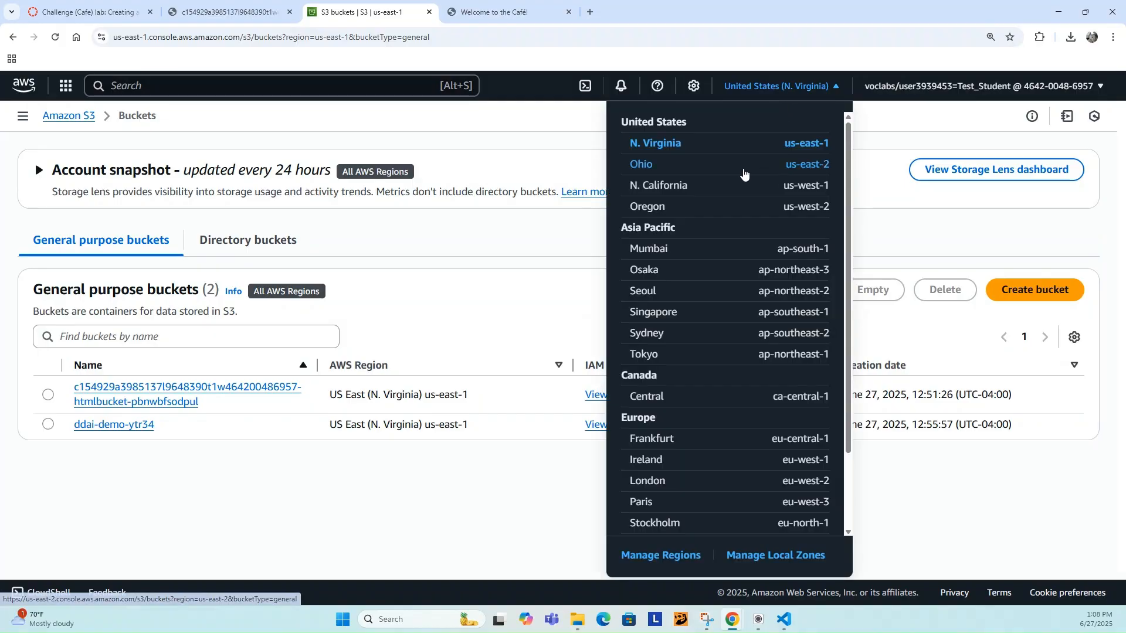
{"action": "left_click", "coordinate": [744, 170]}
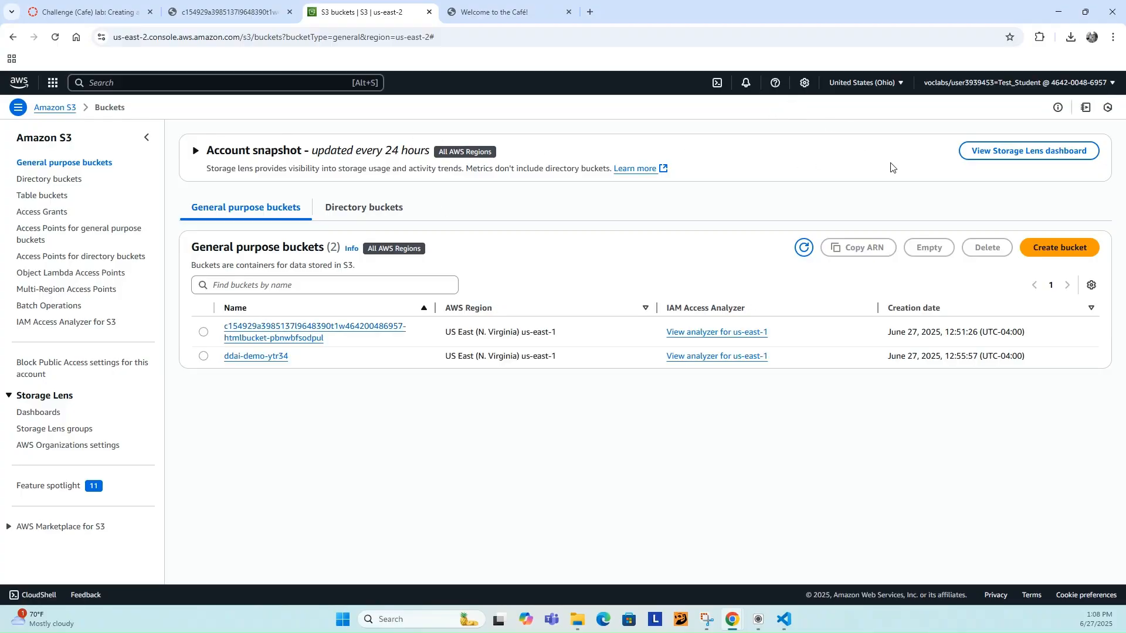
{"action": "left_click", "coordinate": [1059, 249]}
{"action": "left_click", "coordinate": [136, 326]}
{"action": "key", "text": "ctrl+v"}
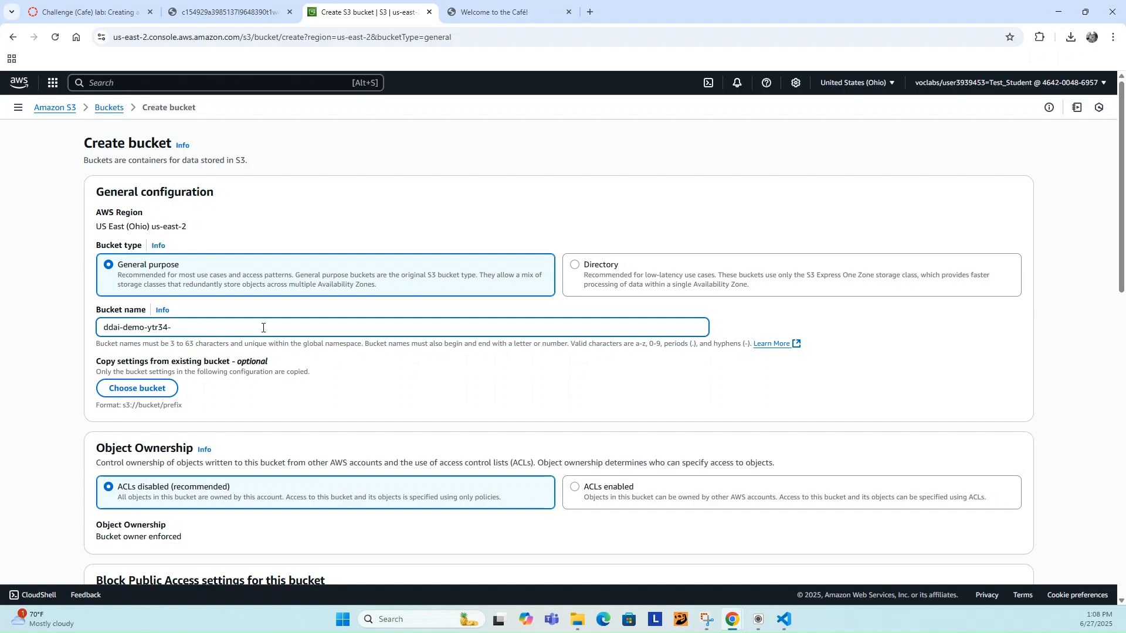
{"action": "type", "text": "-rep"}
{"action": "scroll", "coordinate": [289, 410], "scroll_direction": "down", "scroll_amount": 2}
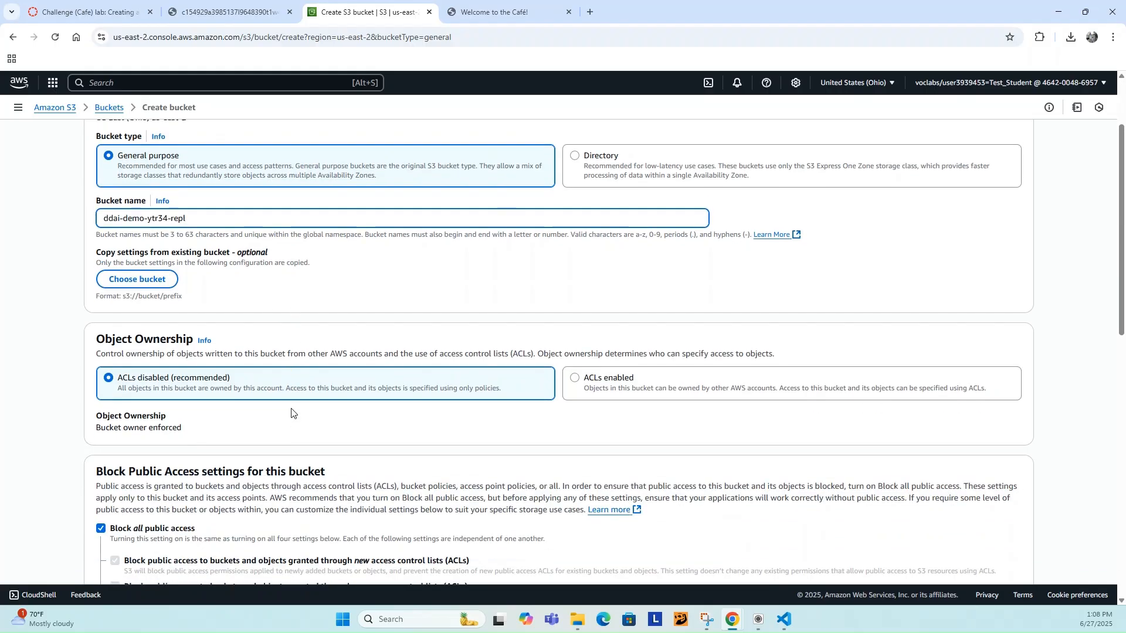
{"action": "scroll", "coordinate": [291, 413], "scroll_direction": "up", "scroll_amount": 2}
{"action": "double_click", "coordinate": [138, 226]}
{"action": "triple_click", "coordinate": [138, 225]}
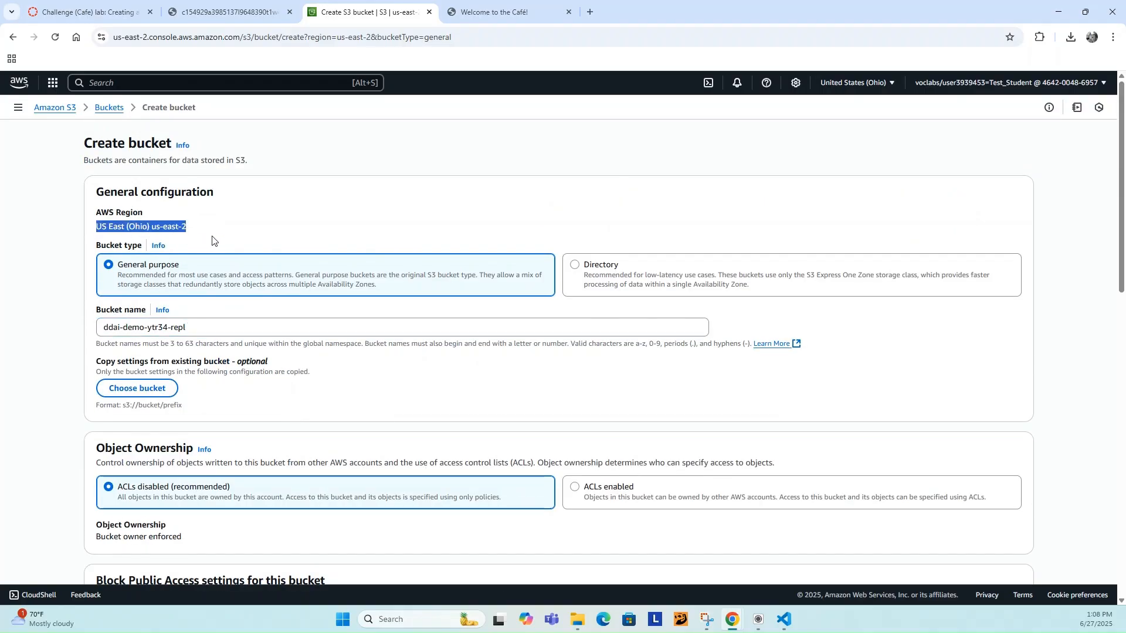
Step: Enable bucket versioning for ddai-demo-ytr34-repl, keep the other default settings, and create the bucket
{"action": "scroll", "coordinate": [281, 359], "scroll_direction": "down", "scroll_amount": 2}
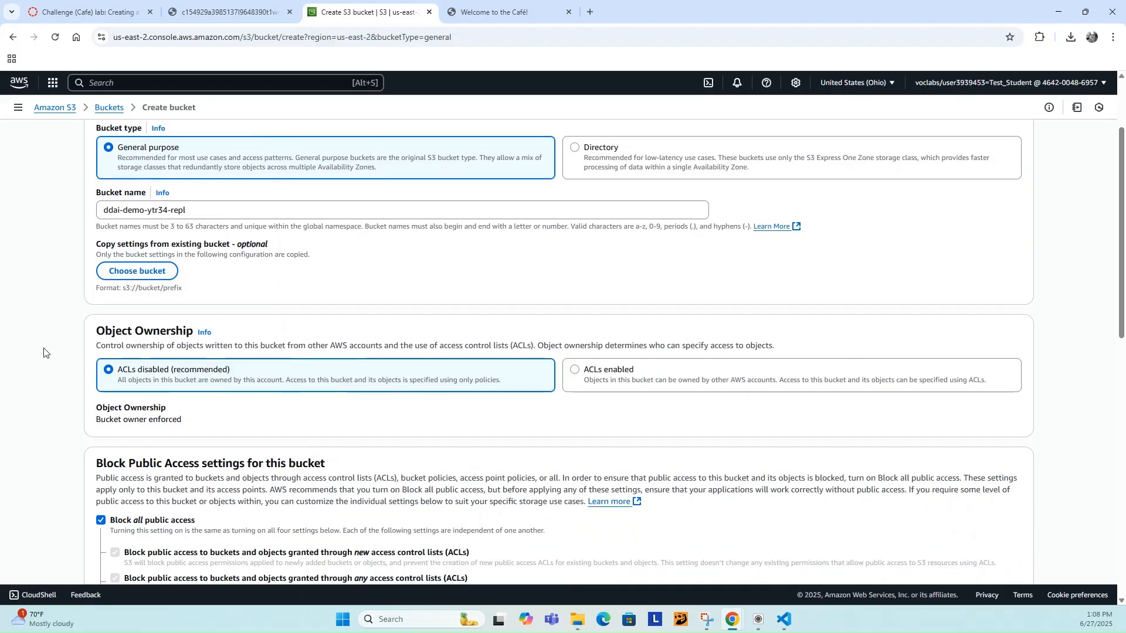
{"action": "scroll", "coordinate": [42, 355], "scroll_direction": "down", "scroll_amount": 5}
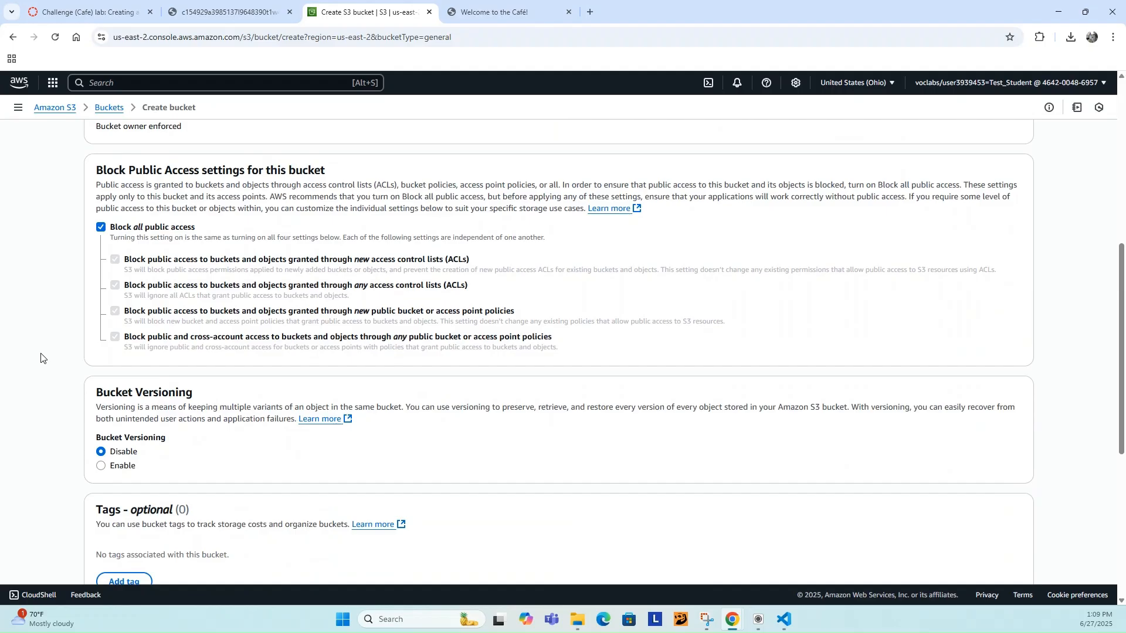
{"action": "scroll", "coordinate": [43, 355], "scroll_direction": "down", "scroll_amount": 3}
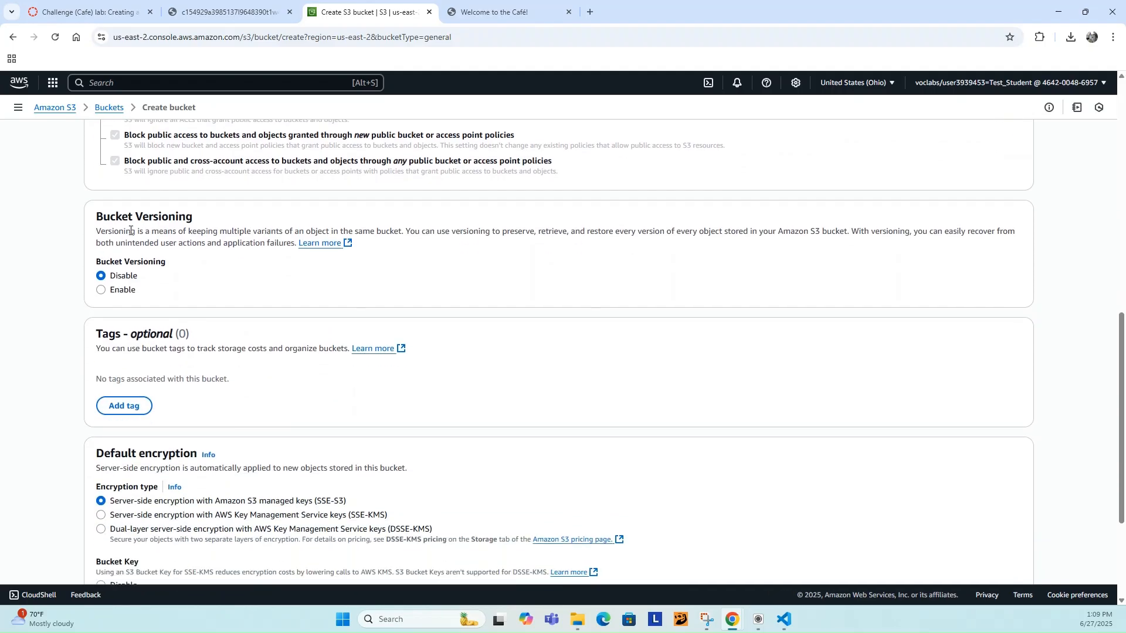
{"action": "left_click", "coordinate": [103, 292]}
{"action": "scroll", "coordinate": [487, 320], "scroll_direction": "down", "scroll_amount": 3}
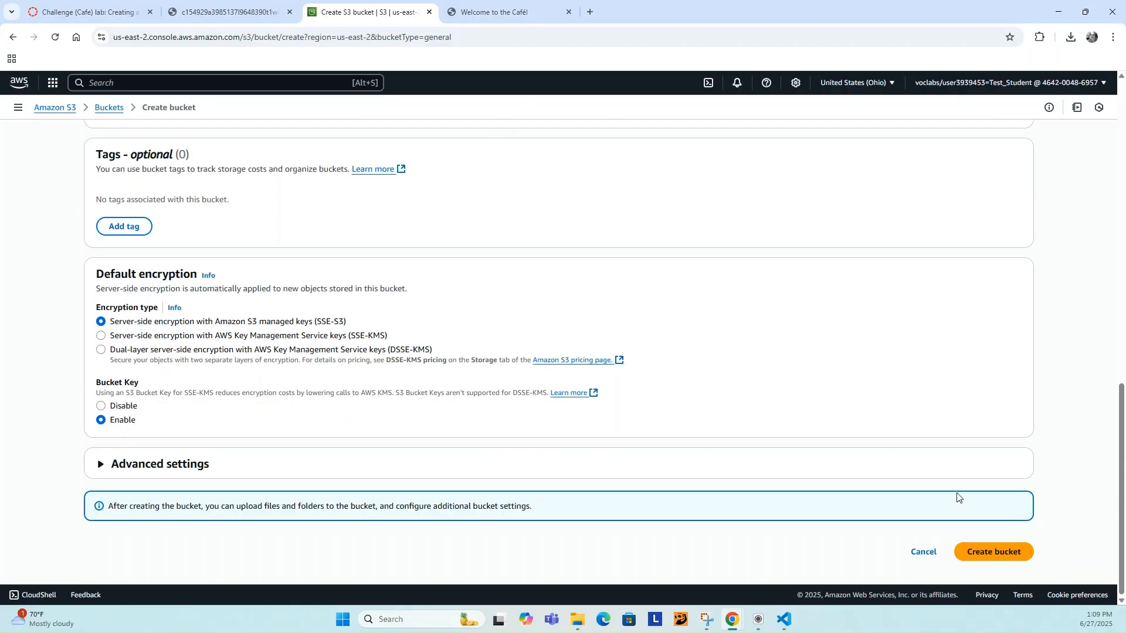
{"action": "left_click", "coordinate": [1004, 556]}
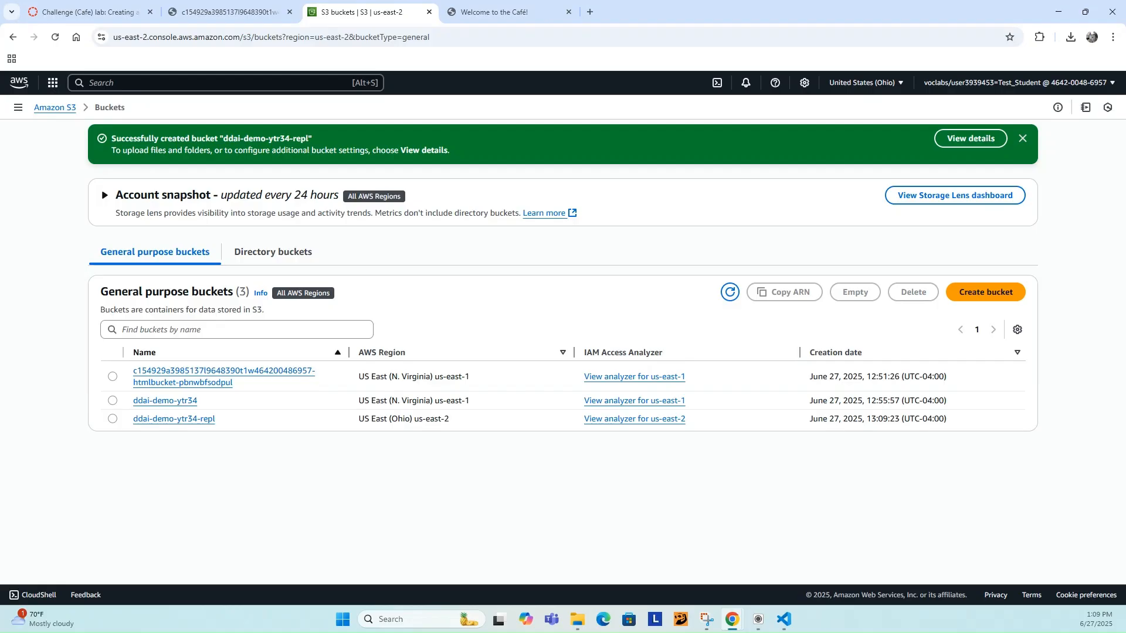
Step: Open the management settings of the source bucket ddai-demo-ytr34 and start creating a replication rule
{"action": "left_click", "coordinate": [160, 405]}
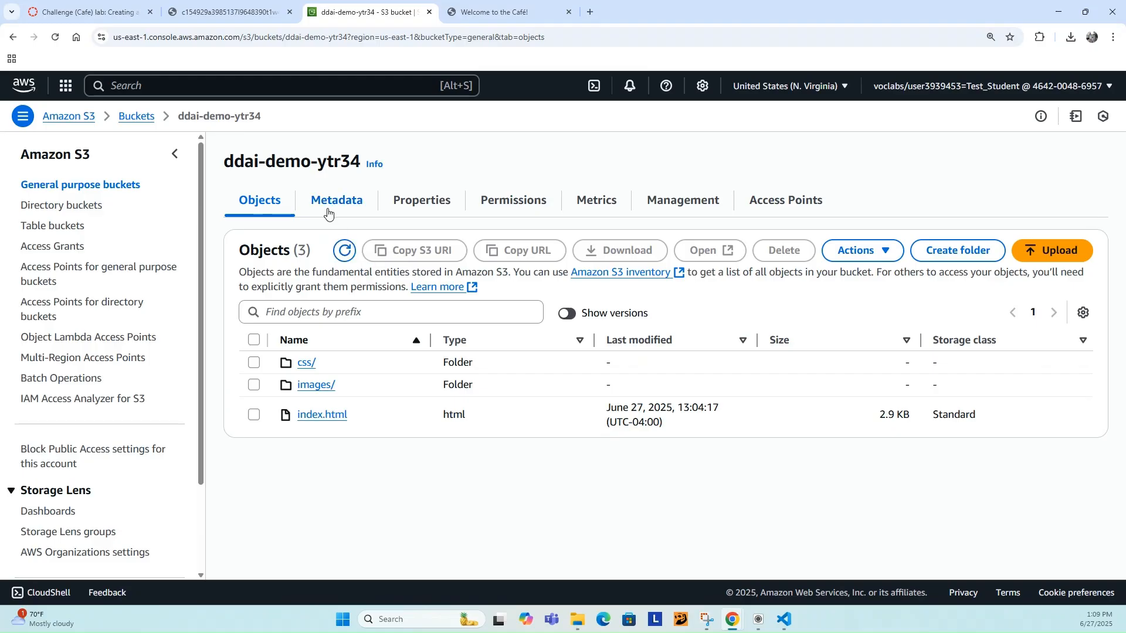
{"action": "left_click", "coordinate": [683, 205]}
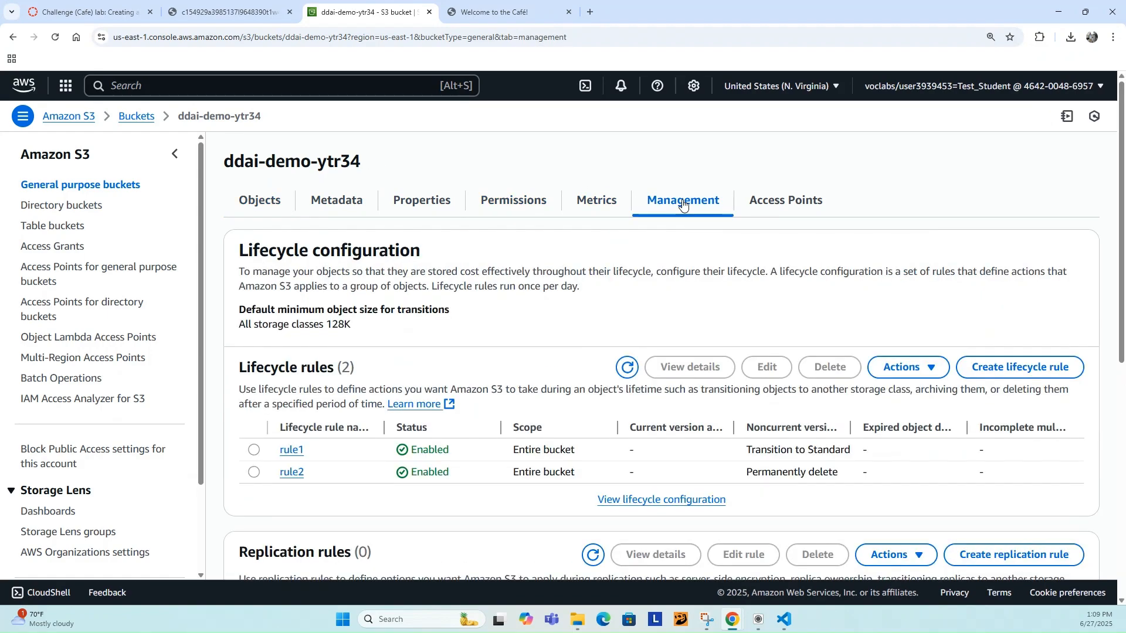
{"action": "scroll", "coordinate": [587, 217], "scroll_direction": "down", "scroll_amount": 5}
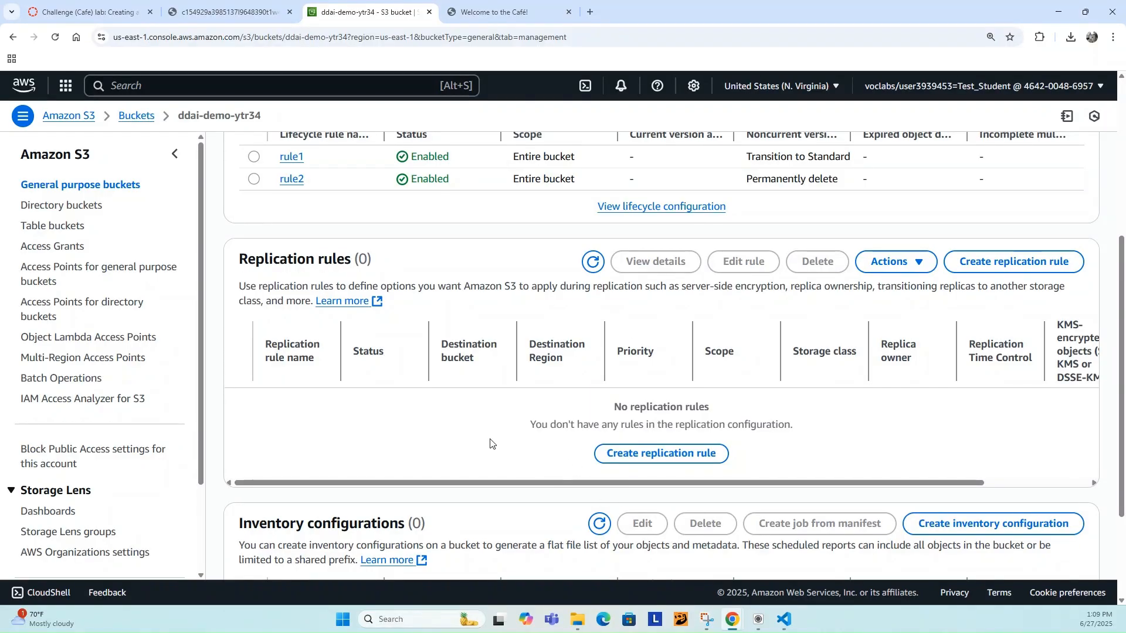
{"action": "left_click", "coordinate": [989, 267]}
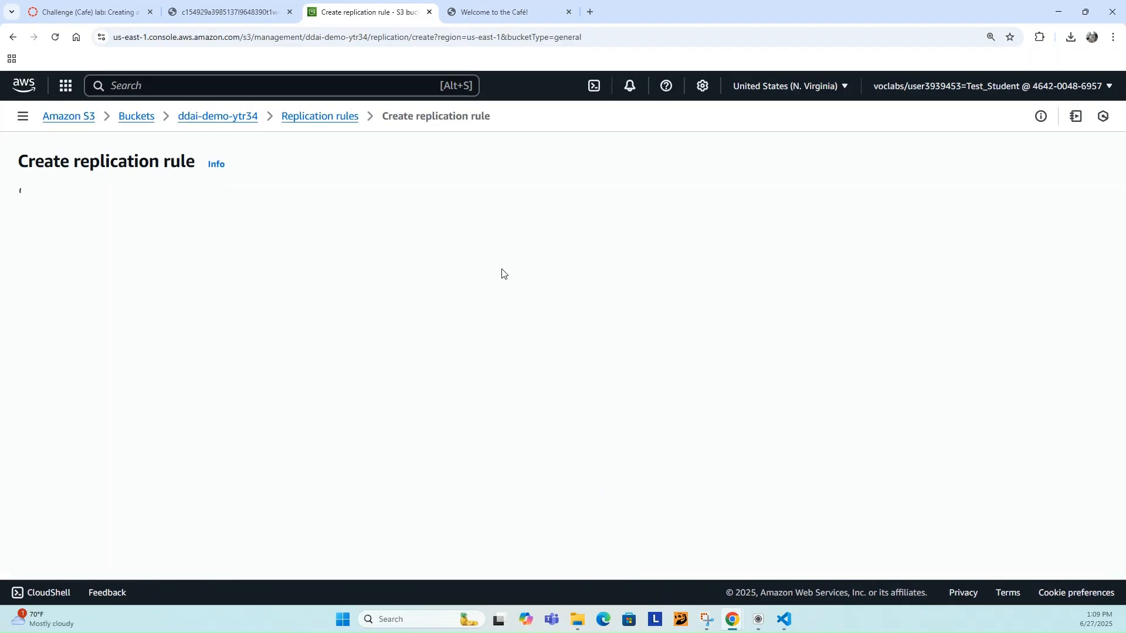
Step: Name the replication rule "repl rule" and bring up its source bucket scope options
{"action": "left_click", "coordinate": [122, 251]}
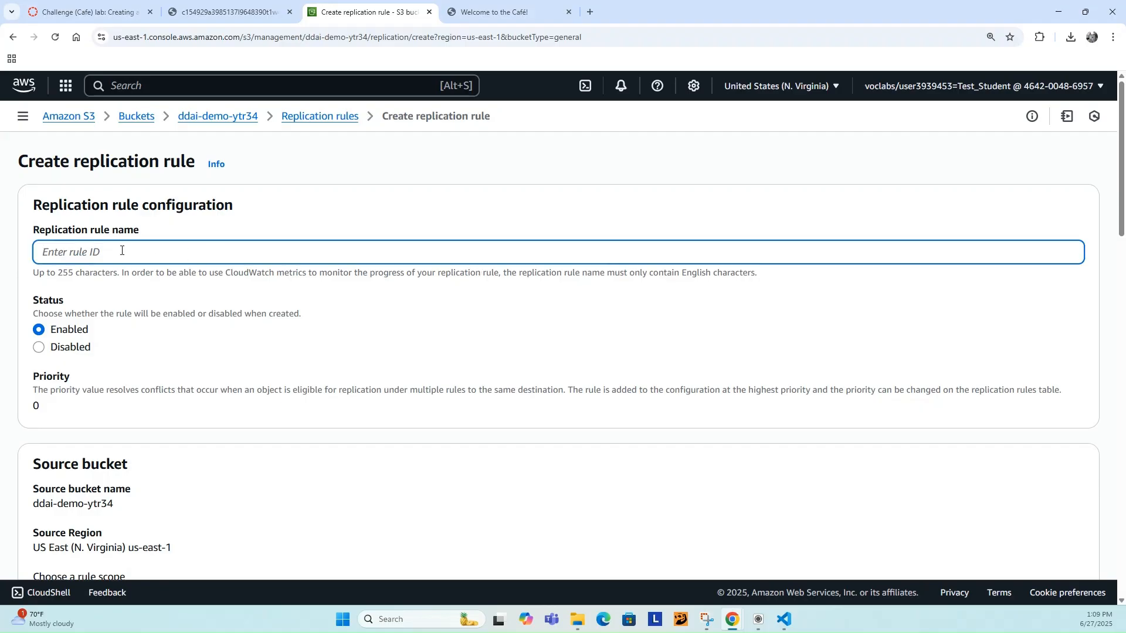
{"action": "type", "text": "repl rule"}
{"action": "scroll", "coordinate": [124, 350], "scroll_direction": "down", "scroll_amount": 3}
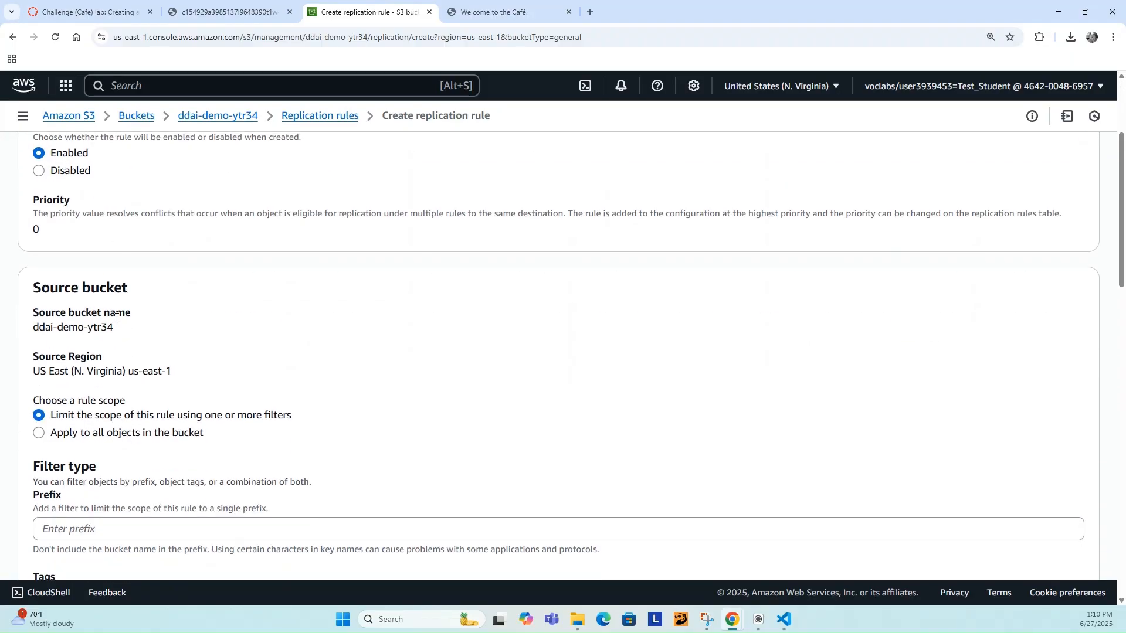
{"action": "scroll", "coordinate": [116, 318], "scroll_direction": "down", "scroll_amount": 2}
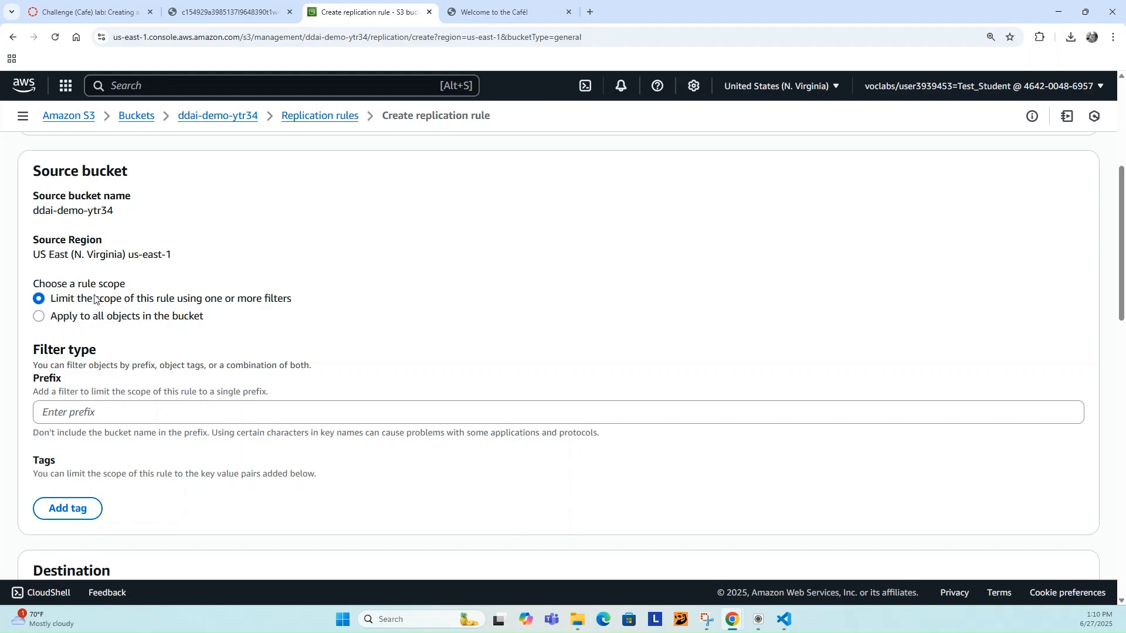
Step: Apply the replication rule to all objects in the bucket and choose ddai-demo-ytr34-repl as the destination bucket
{"action": "left_click", "coordinate": [39, 319]}
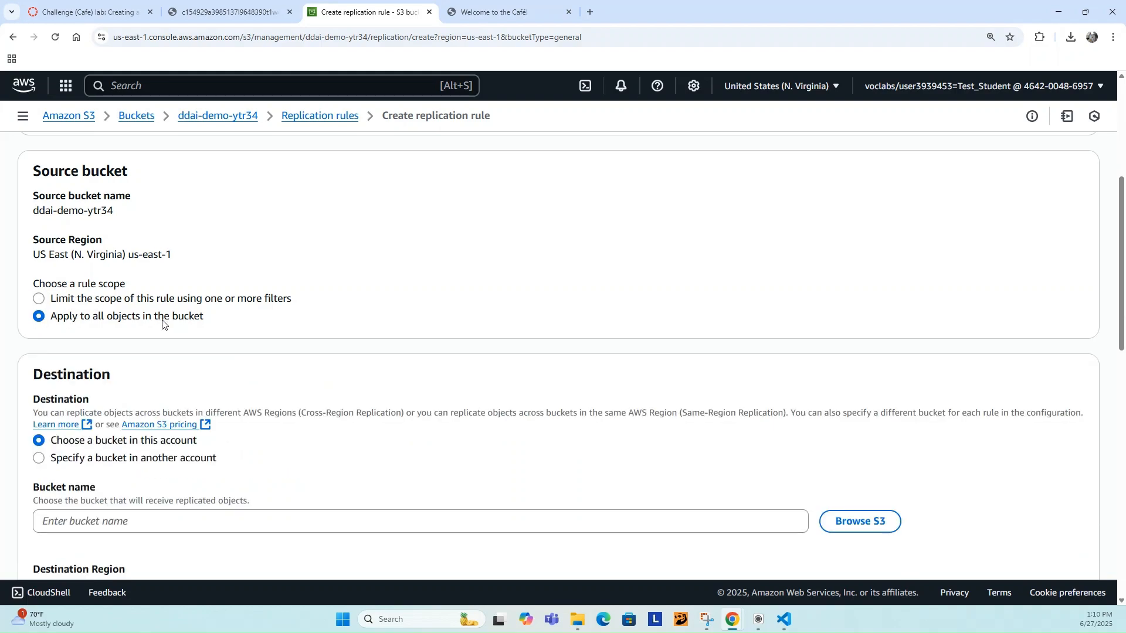
{"action": "scroll", "coordinate": [103, 367], "scroll_direction": "down", "scroll_amount": 1}
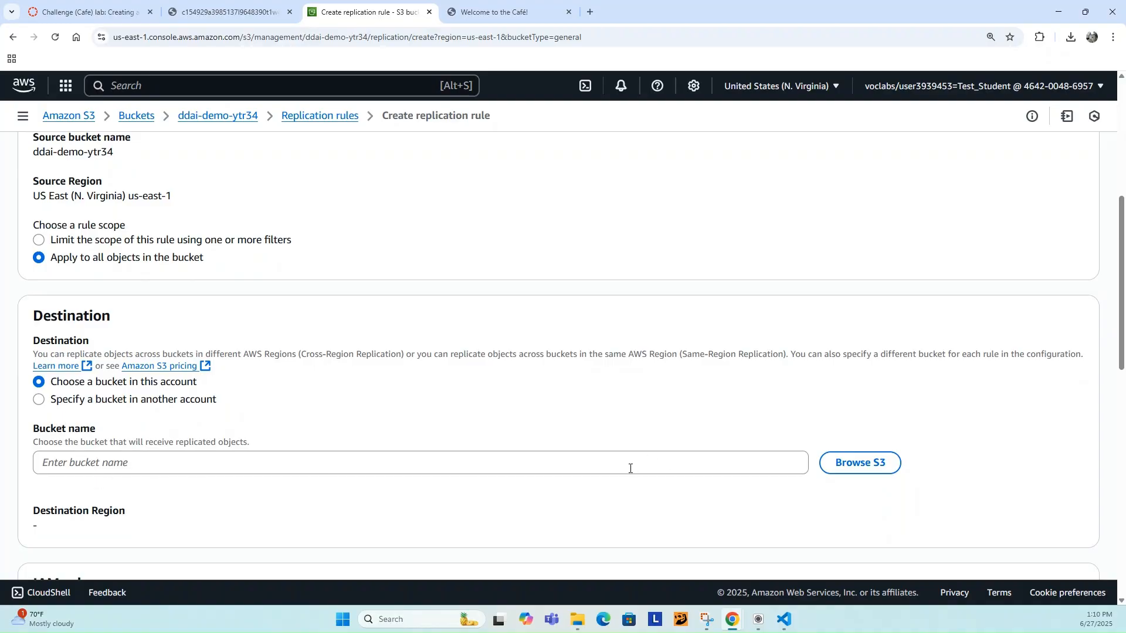
{"action": "left_click", "coordinate": [850, 466]}
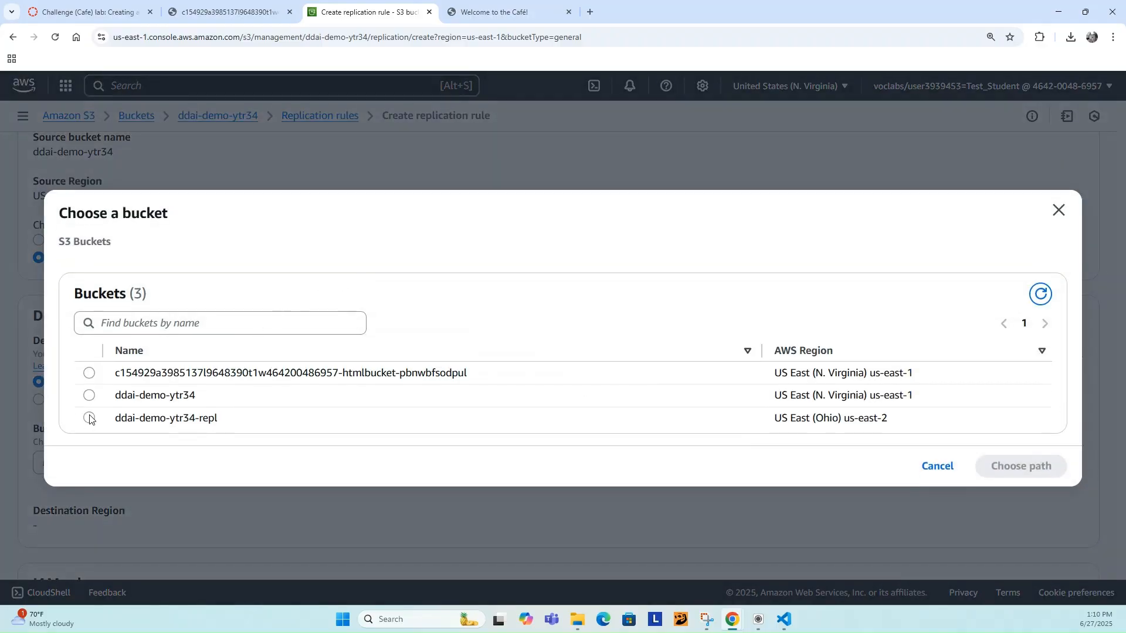
{"action": "left_click", "coordinate": [88, 418]}
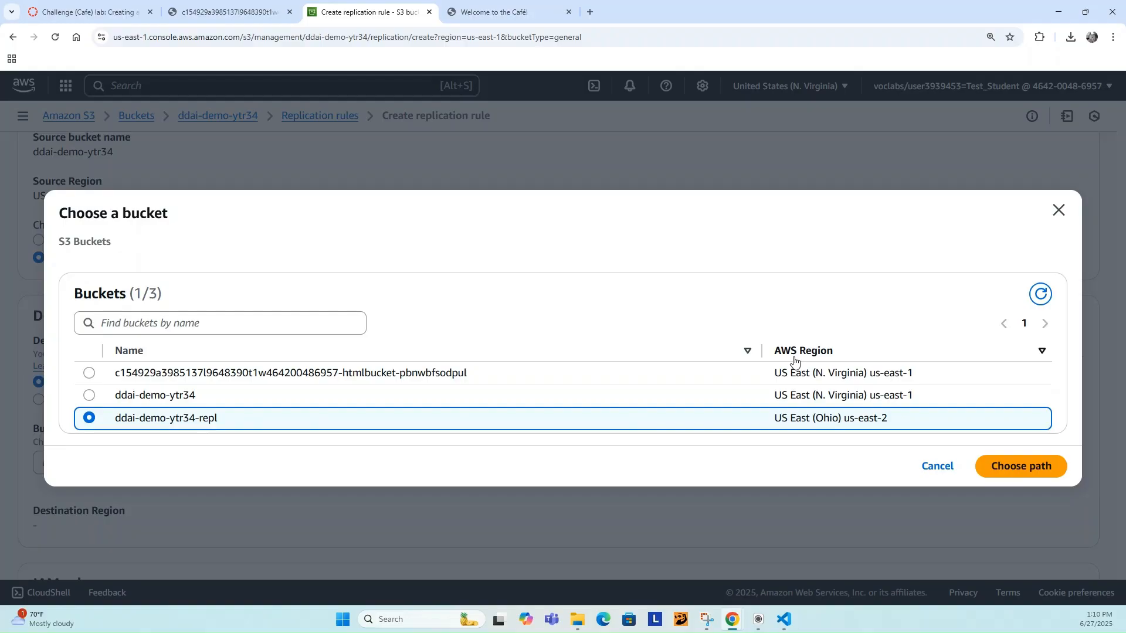
{"action": "left_click", "coordinate": [1021, 468]}
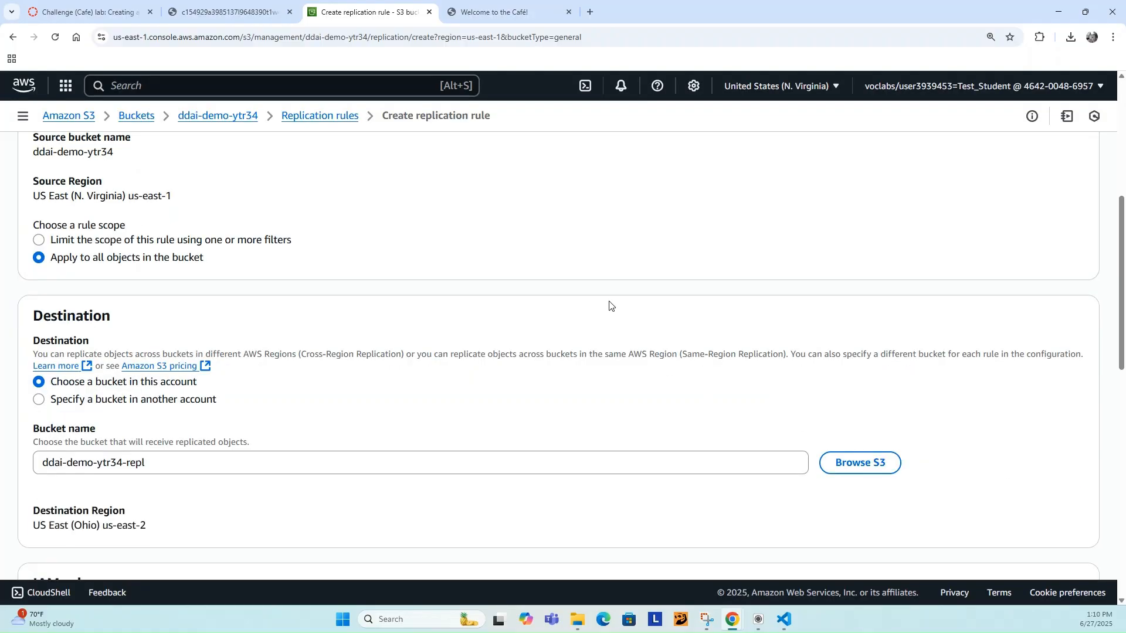
Step: Assign the existing IAM role CafeRole to the replication rule
{"action": "scroll", "coordinate": [610, 306], "scroll_direction": "down", "scroll_amount": 1}
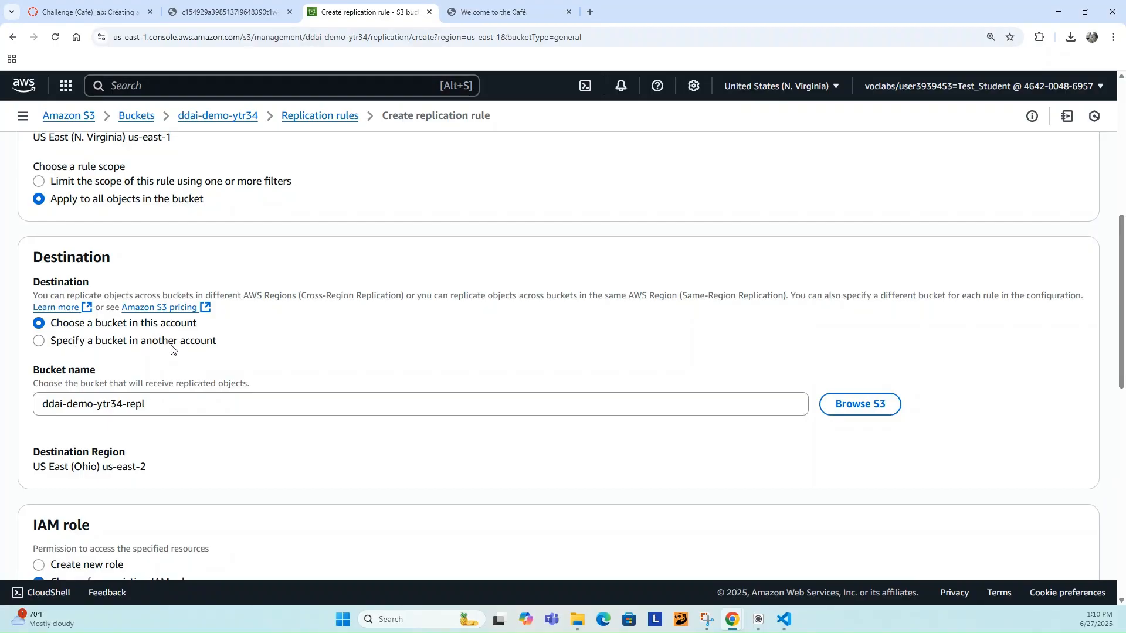
{"action": "scroll", "coordinate": [171, 350], "scroll_direction": "down", "scroll_amount": 5}
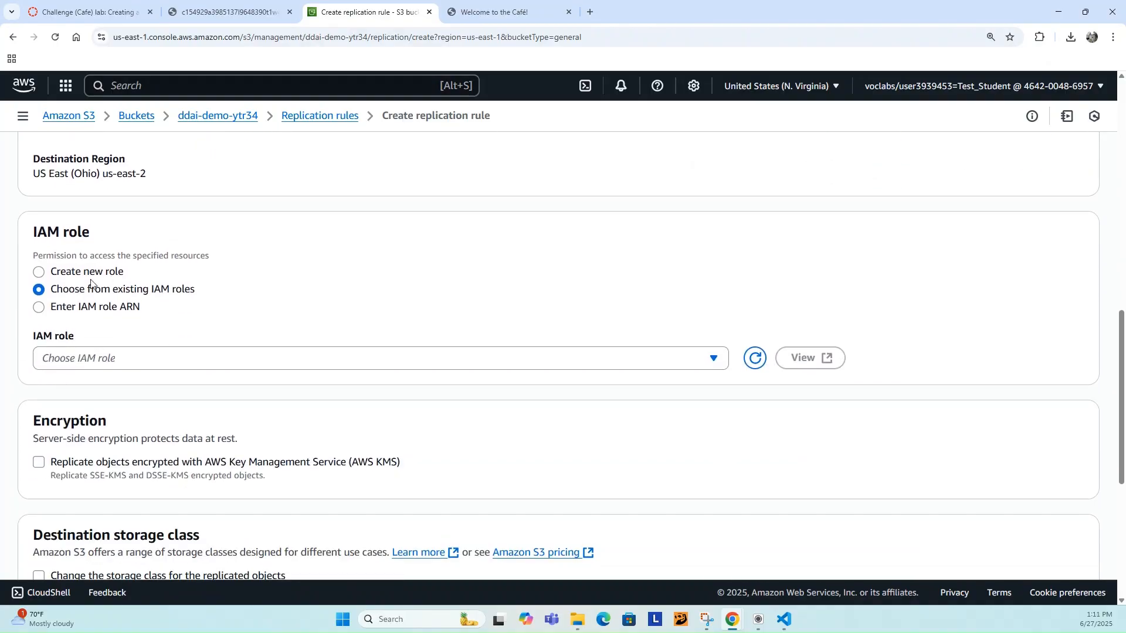
{"action": "left_click", "coordinate": [143, 361]}
{"action": "scroll", "coordinate": [169, 246], "scroll_direction": "down", "scroll_amount": 10}
{"action": "left_click", "coordinate": [97, 185]}
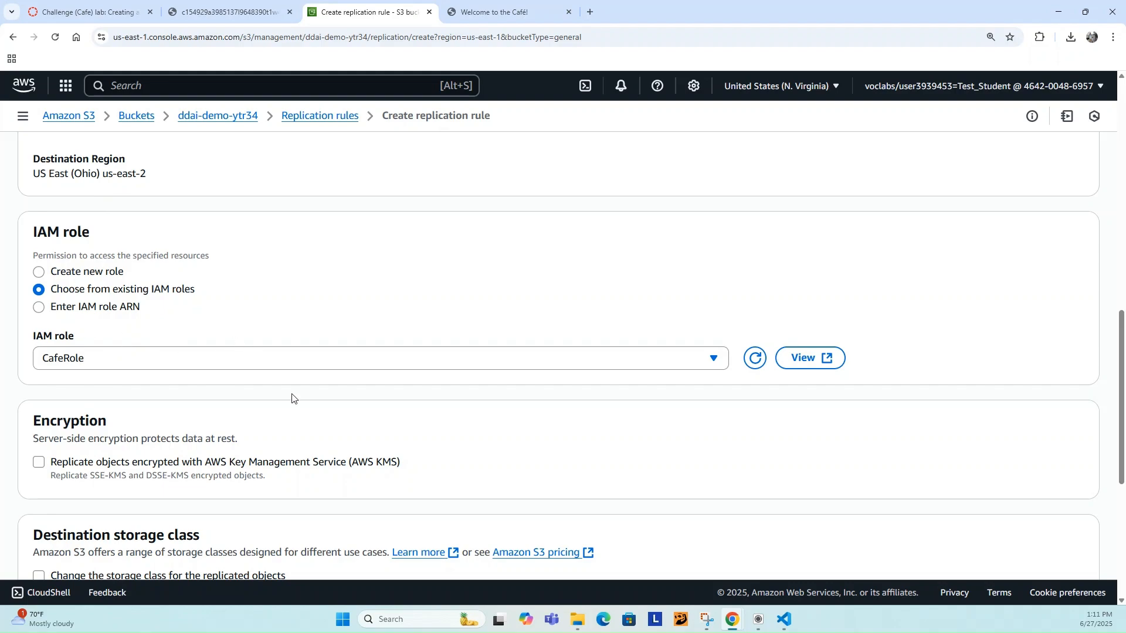
Step: Save the replication rule with the remaining options at their defaults and choose not to replicate existing objects
{"action": "scroll", "coordinate": [292, 399], "scroll_direction": "down", "scroll_amount": 4}
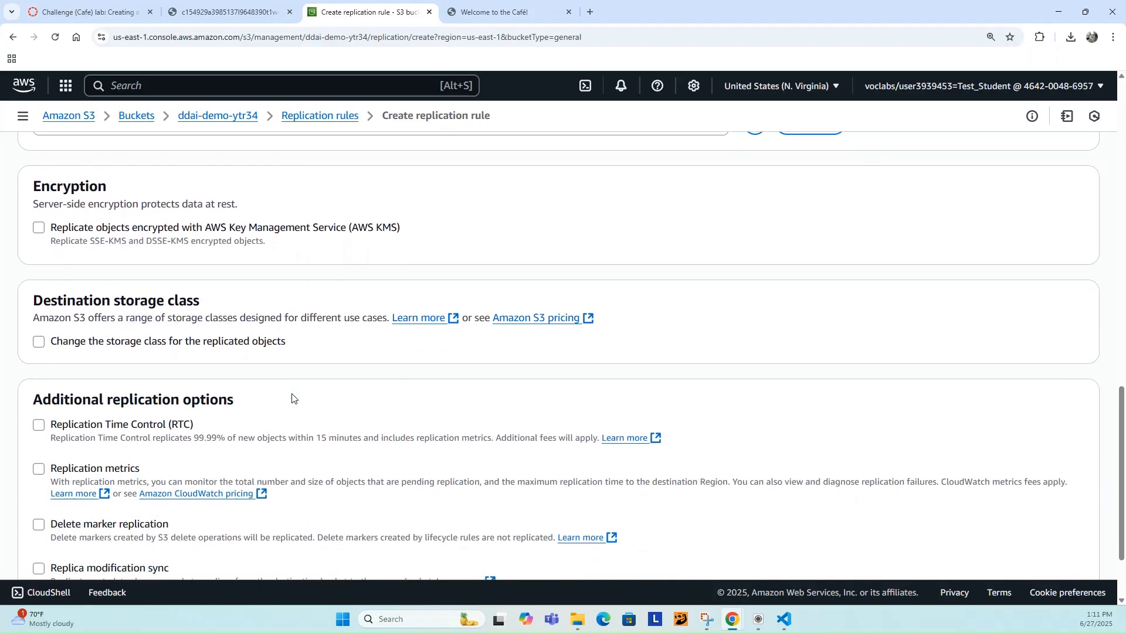
{"action": "scroll", "coordinate": [292, 398], "scroll_direction": "down", "scroll_amount": 2}
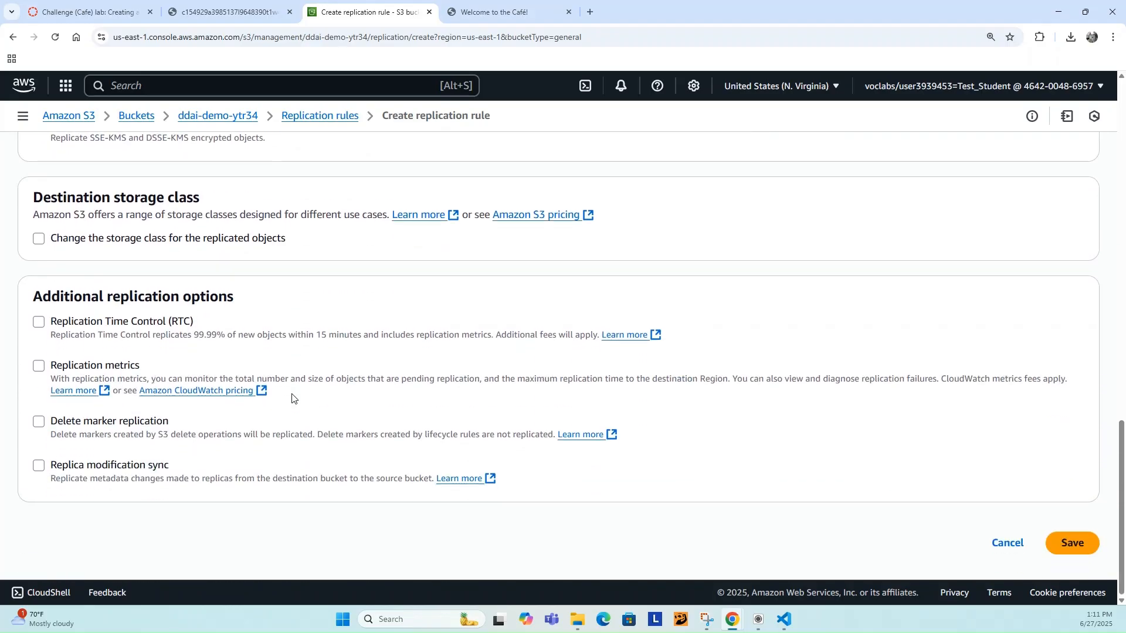
{"action": "left_click", "coordinate": [1079, 549]}
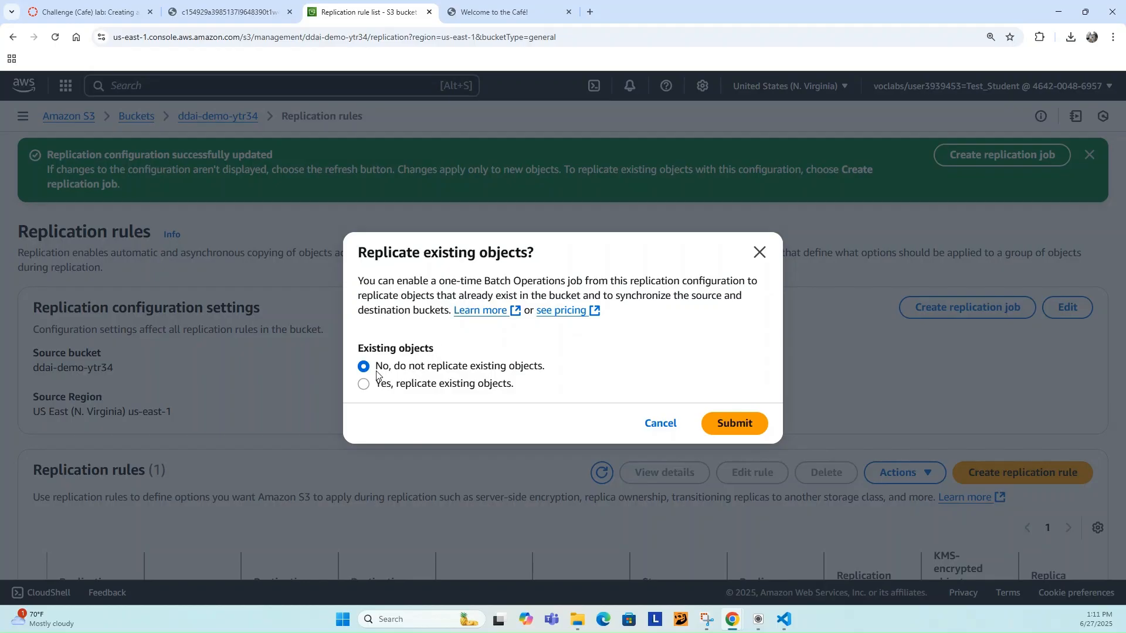
{"action": "left_click", "coordinate": [738, 423]}
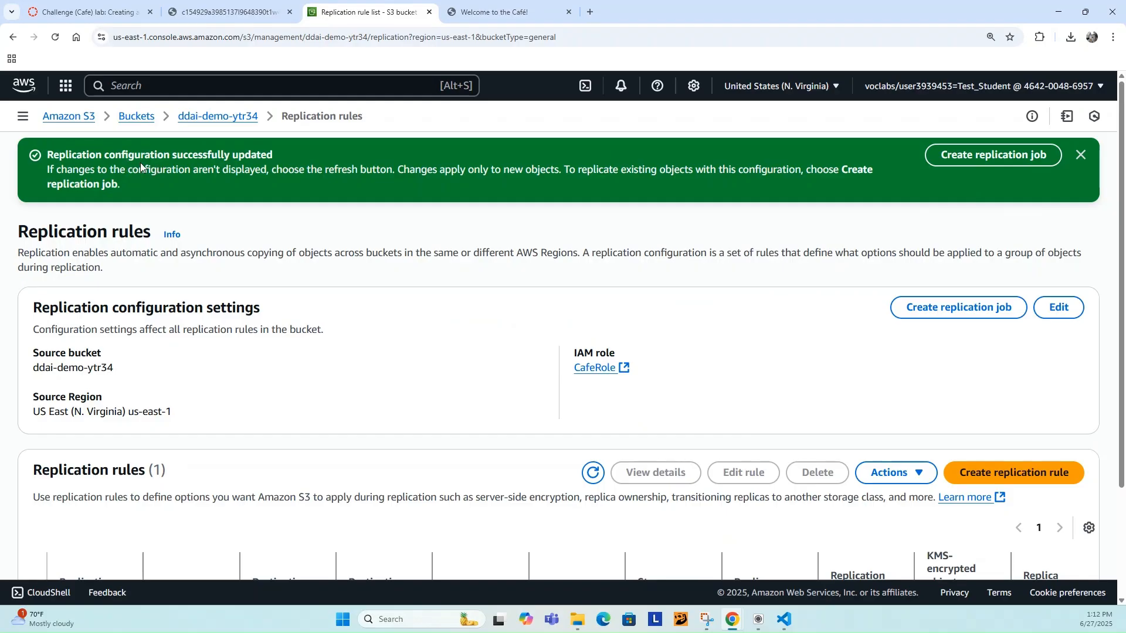
{"action": "left_click", "coordinate": [1079, 156]}
{"action": "scroll", "coordinate": [692, 363], "scroll_direction": "down", "scroll_amount": 2}
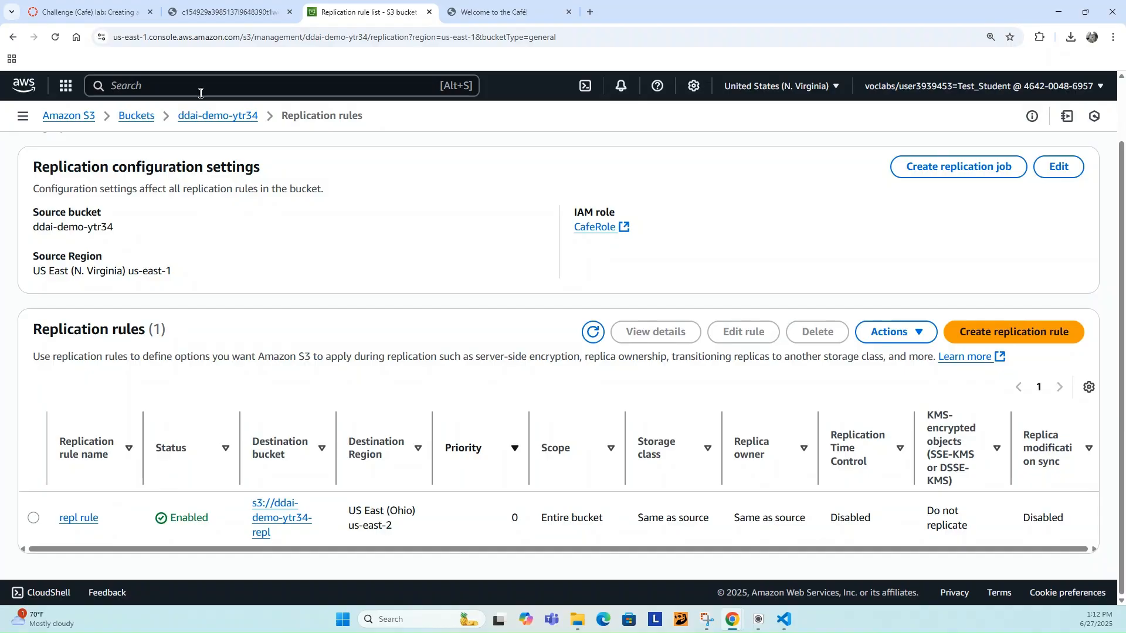
Step: Read question 3 of the lab questions and open the ddai-demo-ytr34-repl bucket to examine its objects
{"action": "left_click", "coordinate": [223, 16]}
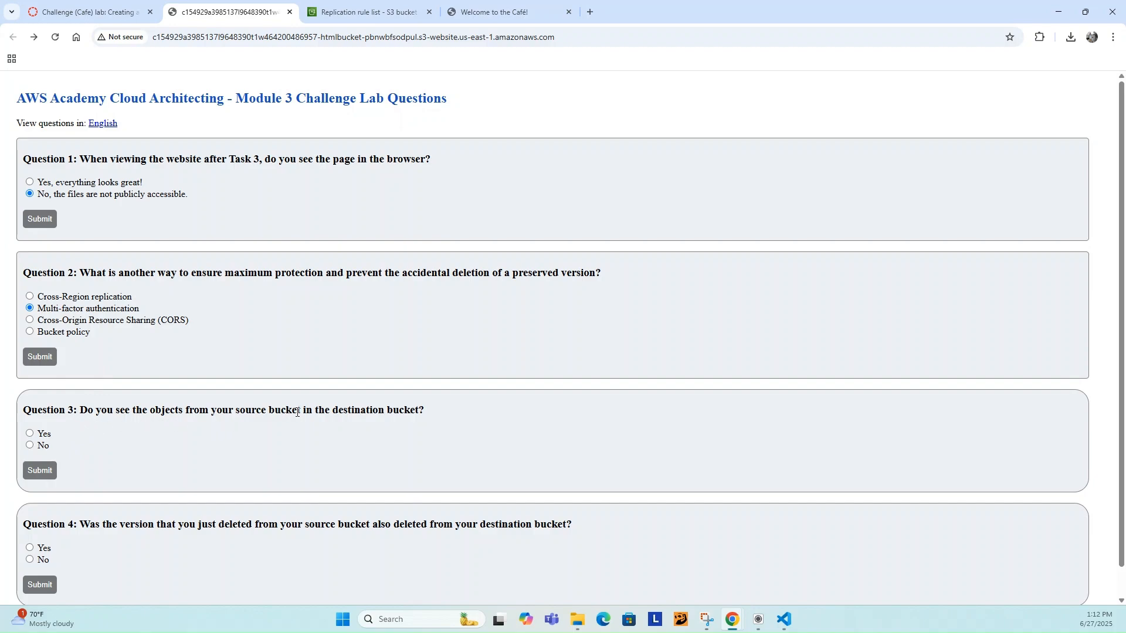
{"action": "left_click", "coordinate": [360, 10]}
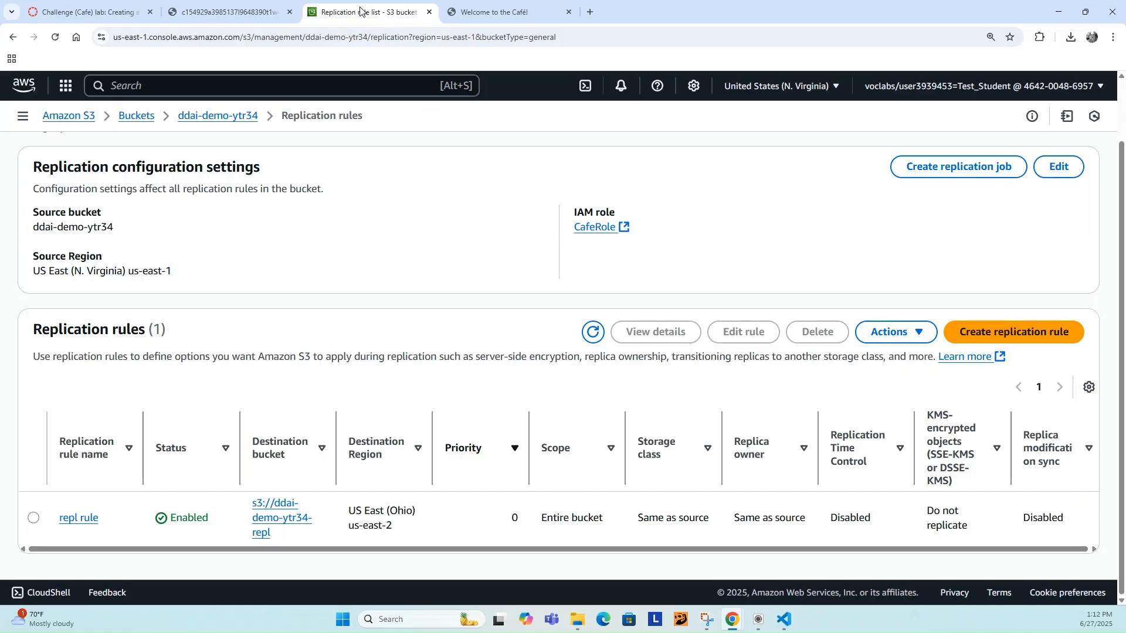
{"action": "left_click", "coordinate": [137, 116]}
{"action": "left_click", "coordinate": [151, 448]}
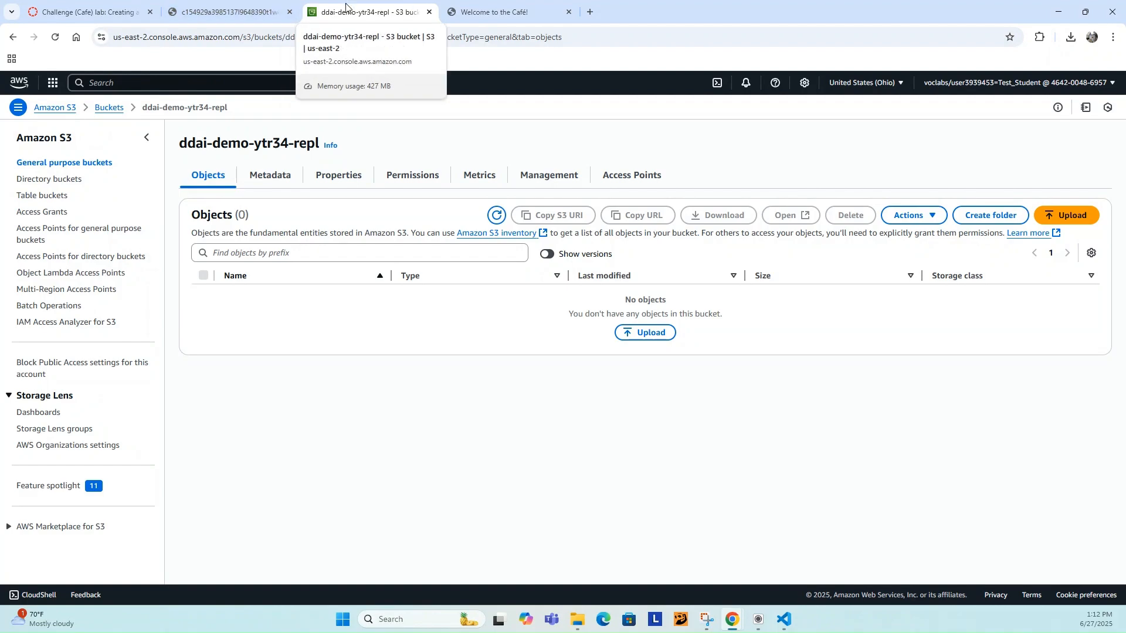
Step: Answer No to question 3 about source objects in the destination bucket, submit it, and return to the question list
{"action": "left_click", "coordinate": [94, 11]}
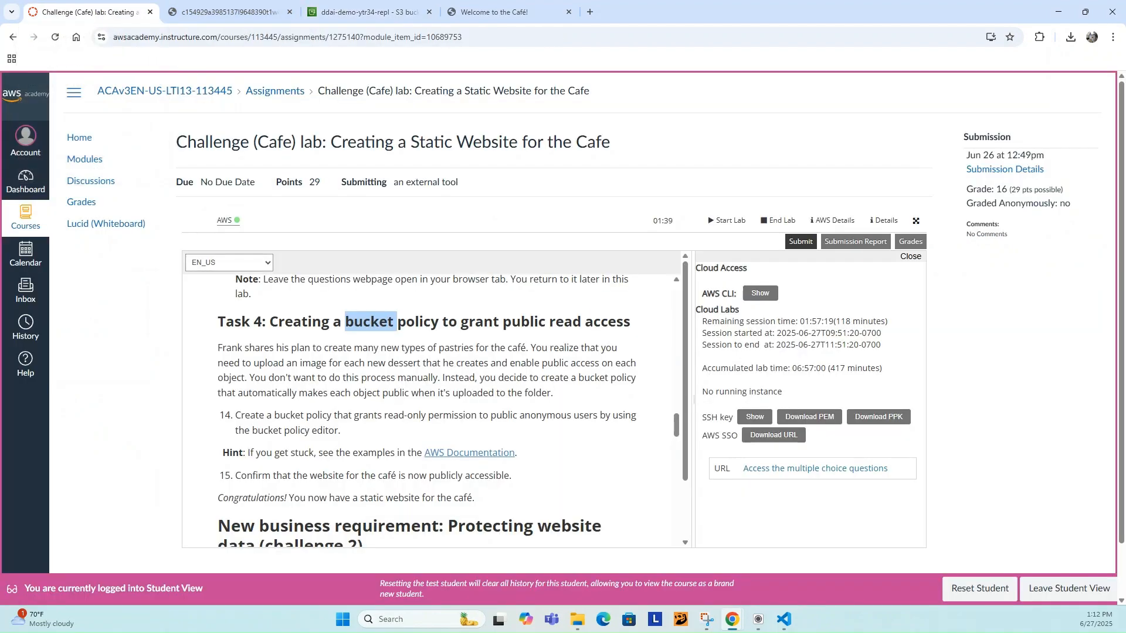
{"action": "left_click", "coordinate": [208, 15]}
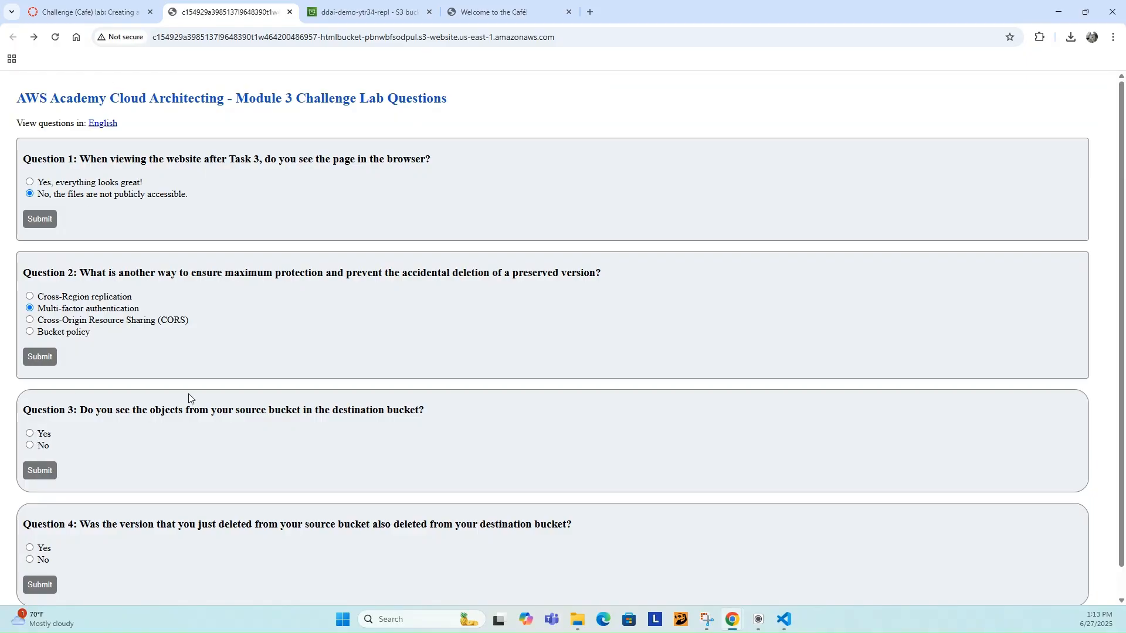
{"action": "left_click", "coordinate": [29, 445]}
{"action": "left_click", "coordinate": [40, 470]}
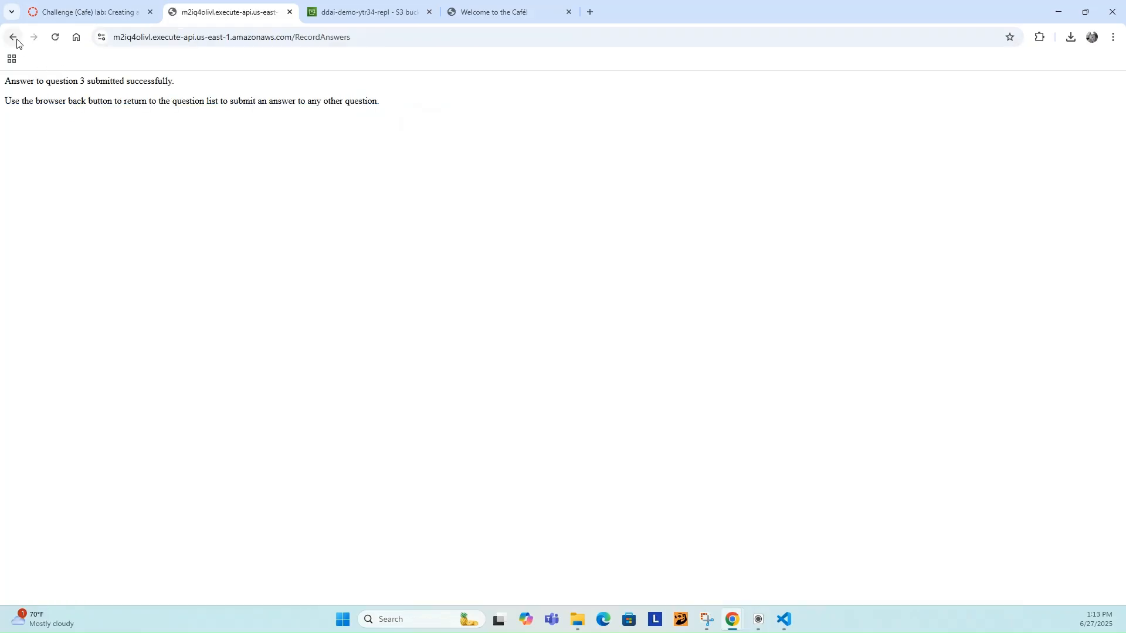
{"action": "left_click", "coordinate": [14, 39]}
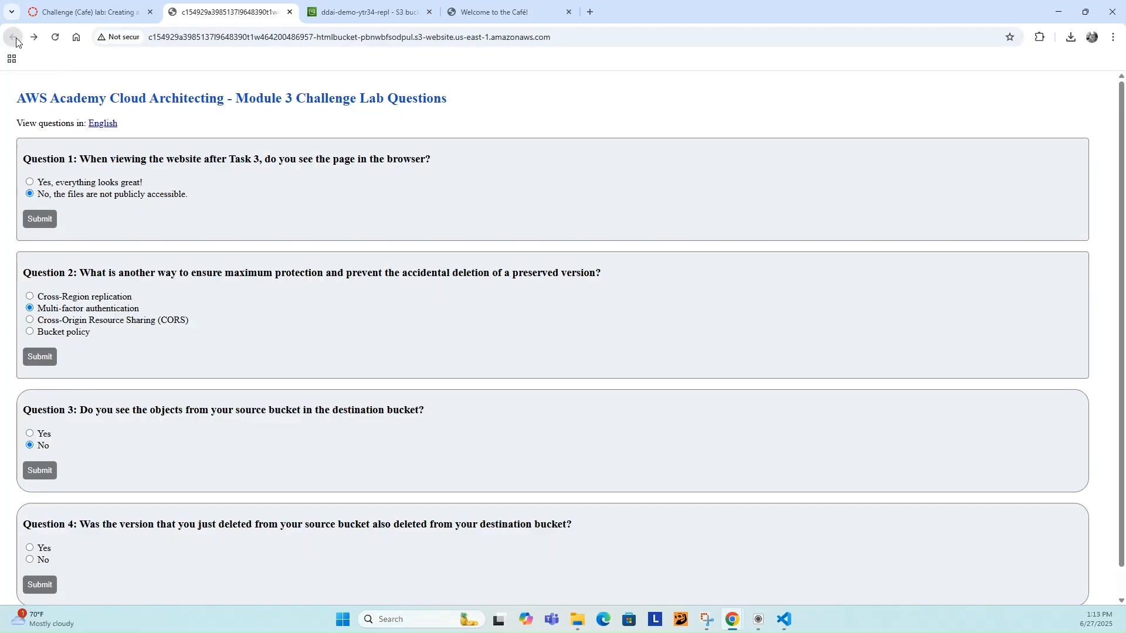
Step: Check the lab instructions, switch to Visual Studio Code, set both blue table cell backgrounds in index.html to pink, and save the file
{"action": "left_click", "coordinate": [85, 11]}
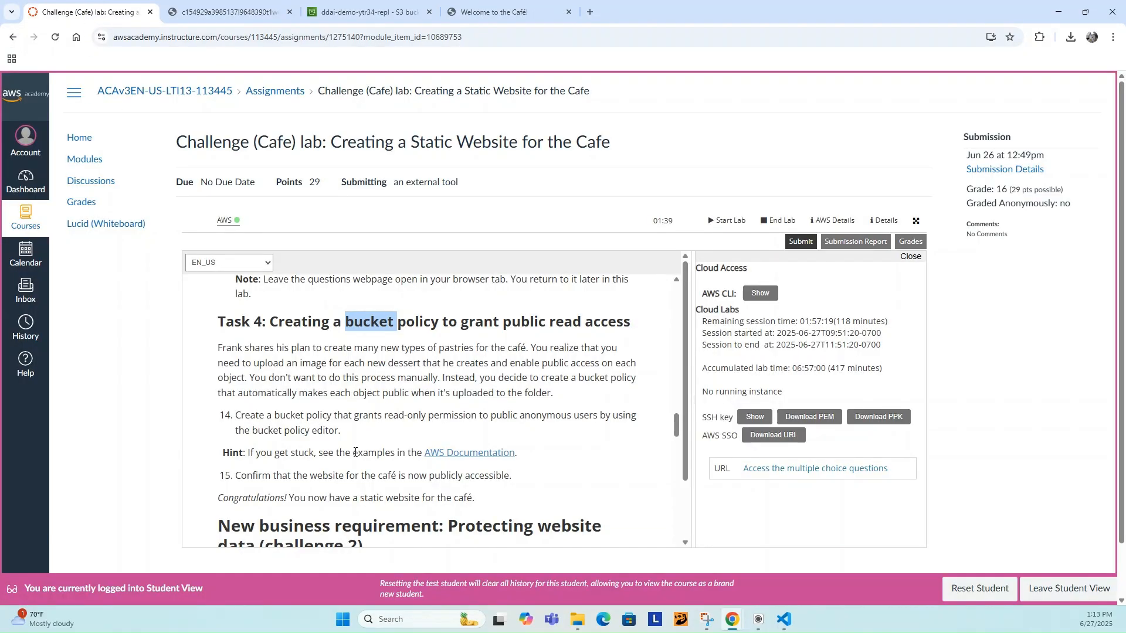
{"action": "scroll", "coordinate": [346, 446], "scroll_direction": "down", "scroll_amount": 10}
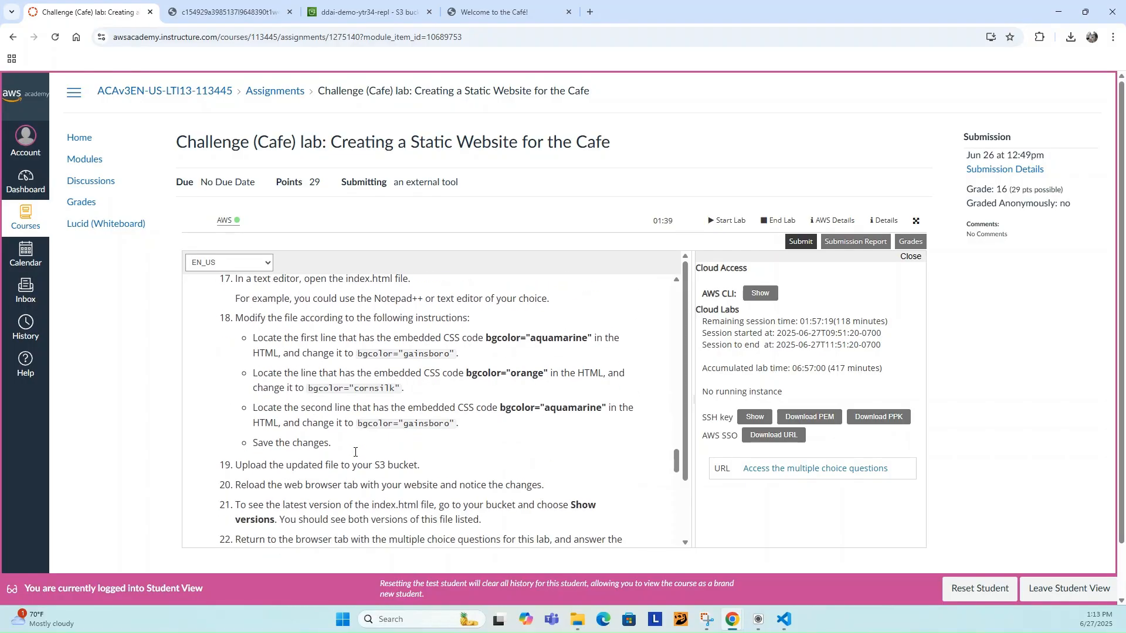
{"action": "scroll", "coordinate": [355, 452], "scroll_direction": "down", "scroll_amount": 10}
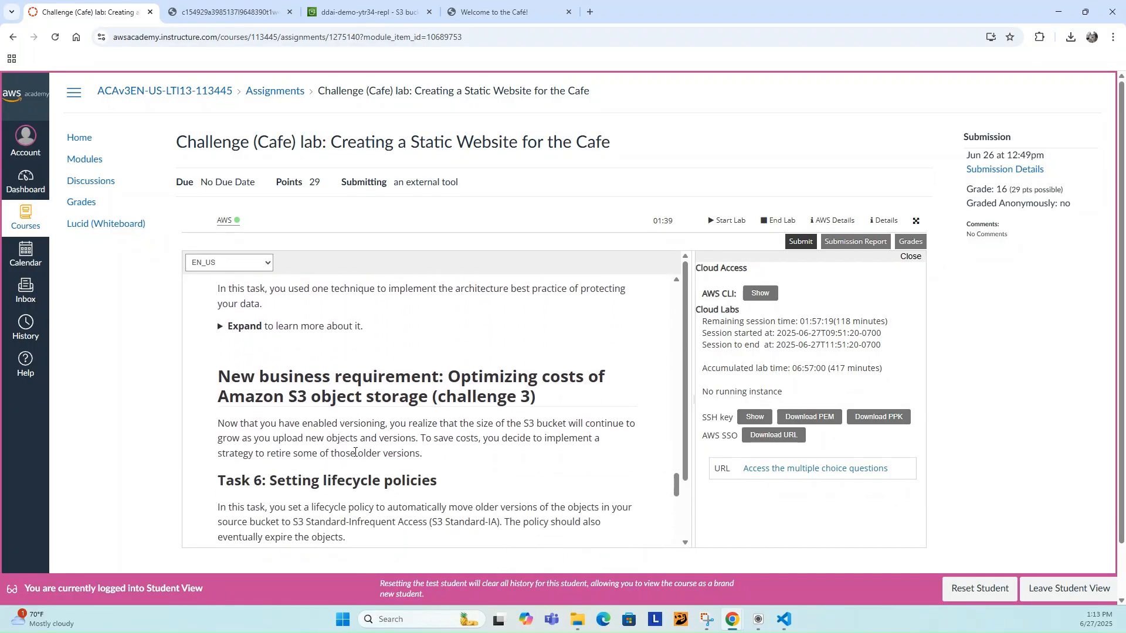
{"action": "scroll", "coordinate": [355, 456], "scroll_direction": "down", "scroll_amount": 1}
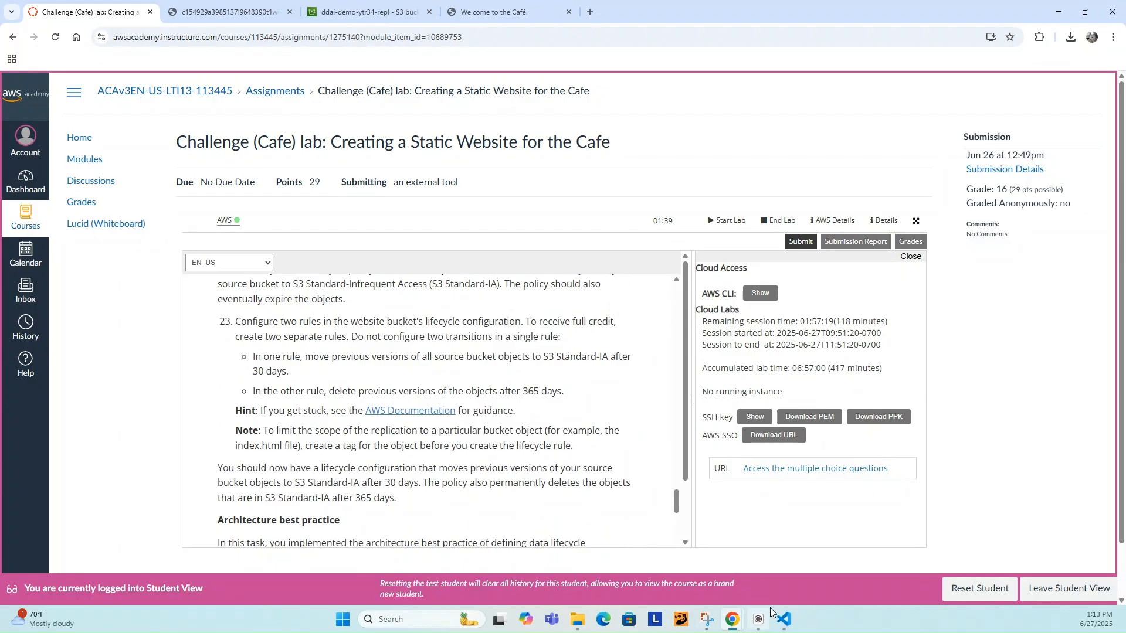
{"action": "left_click", "coordinate": [785, 620]}
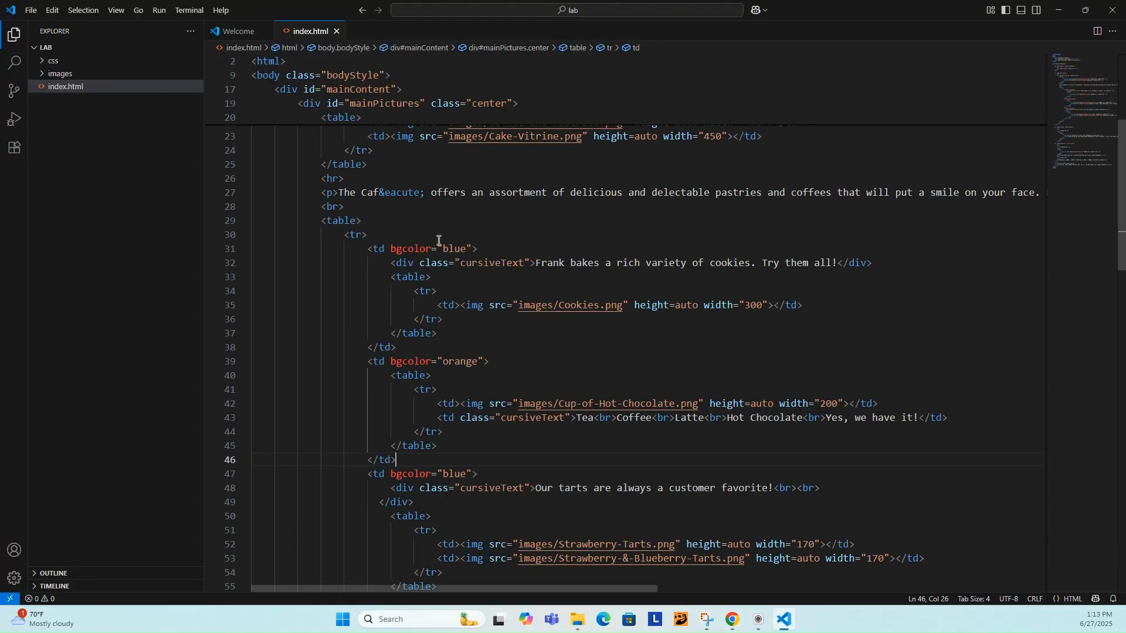
{"action": "double_click", "coordinate": [454, 249]}
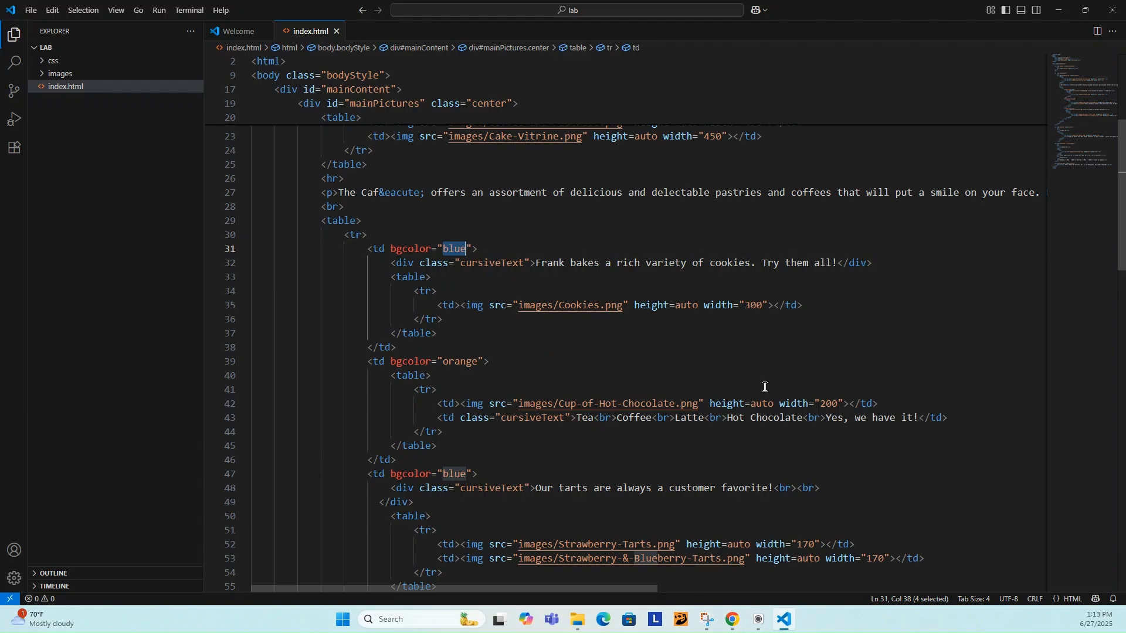
{"action": "type", "text": "pink"}
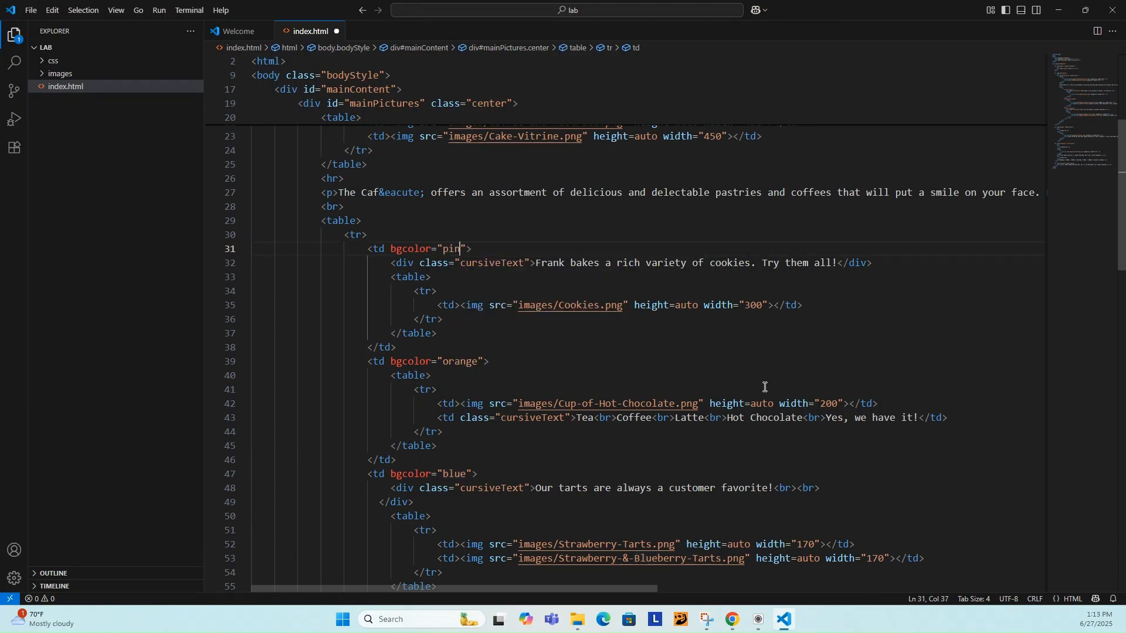
{"action": "double_click", "coordinate": [461, 474]}
{"action": "type", "text": "pink"}
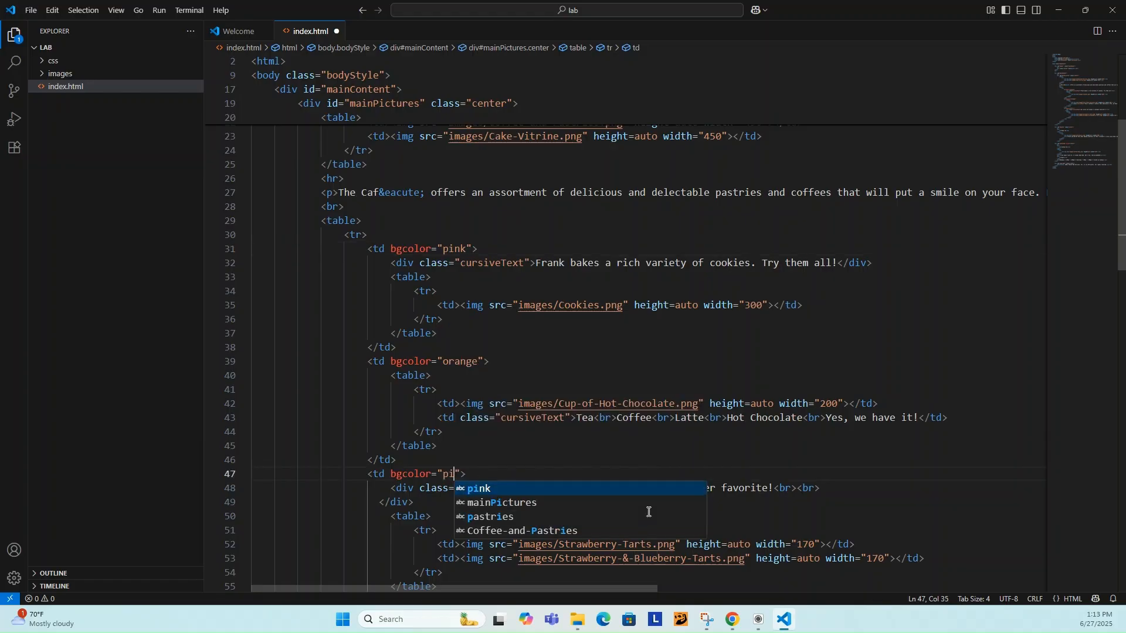
{"action": "key", "text": "ctrl+s"}
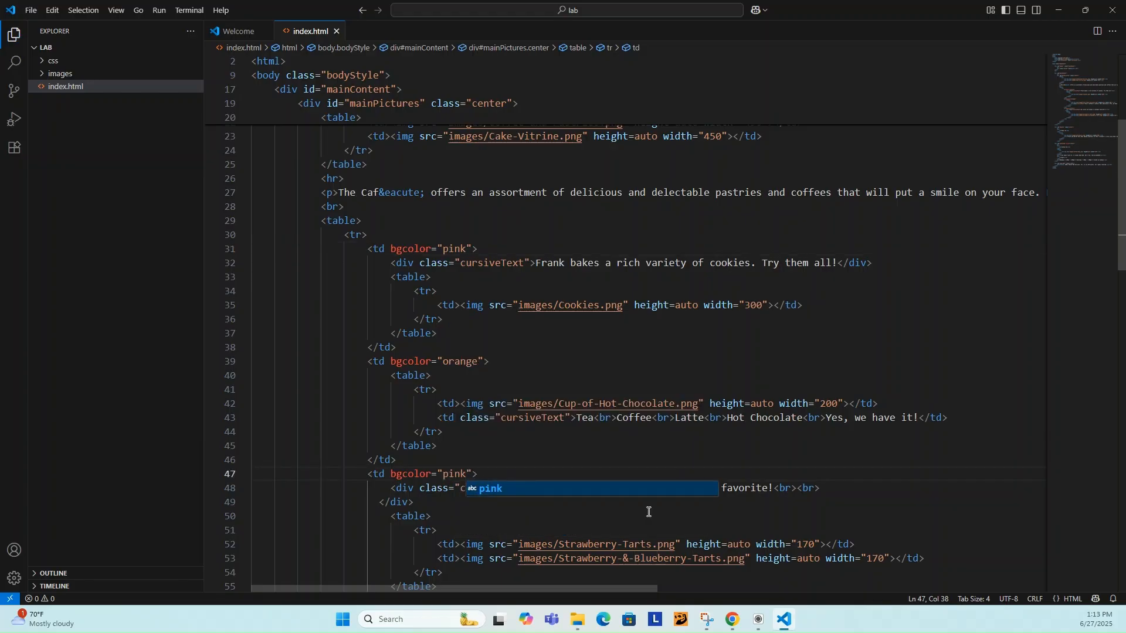
Step: Return to the S3 console in the browser and open the object list of the source bucket ddai-demo-ytr34
{"action": "left_click", "coordinate": [1057, 9]}
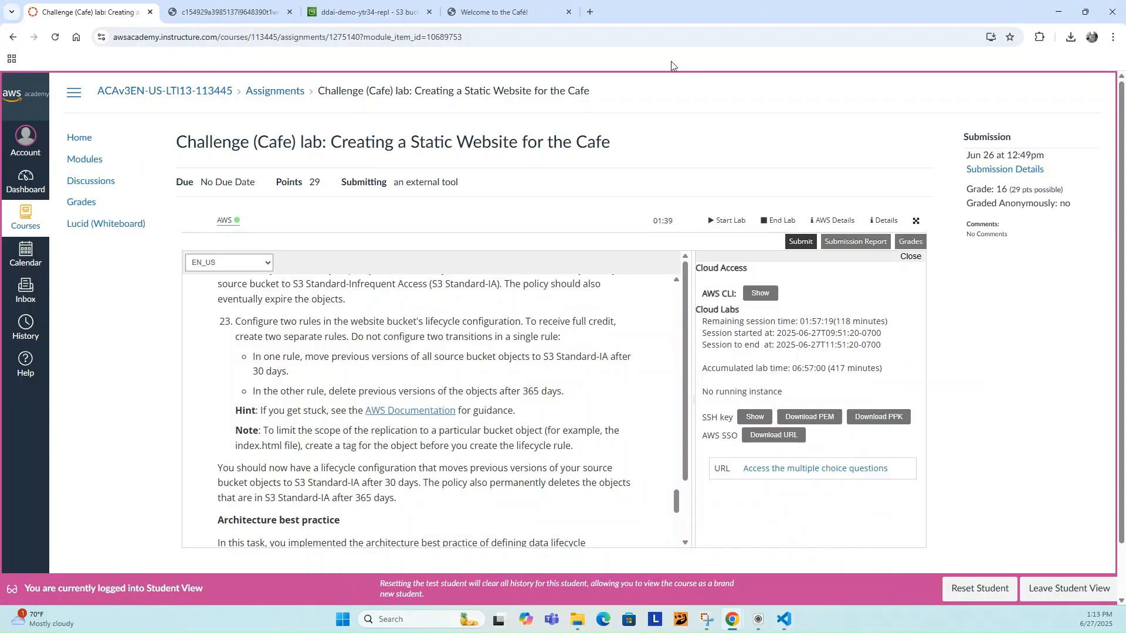
{"action": "left_click", "coordinate": [378, 17]}
{"action": "double_click", "coordinate": [675, 4]}
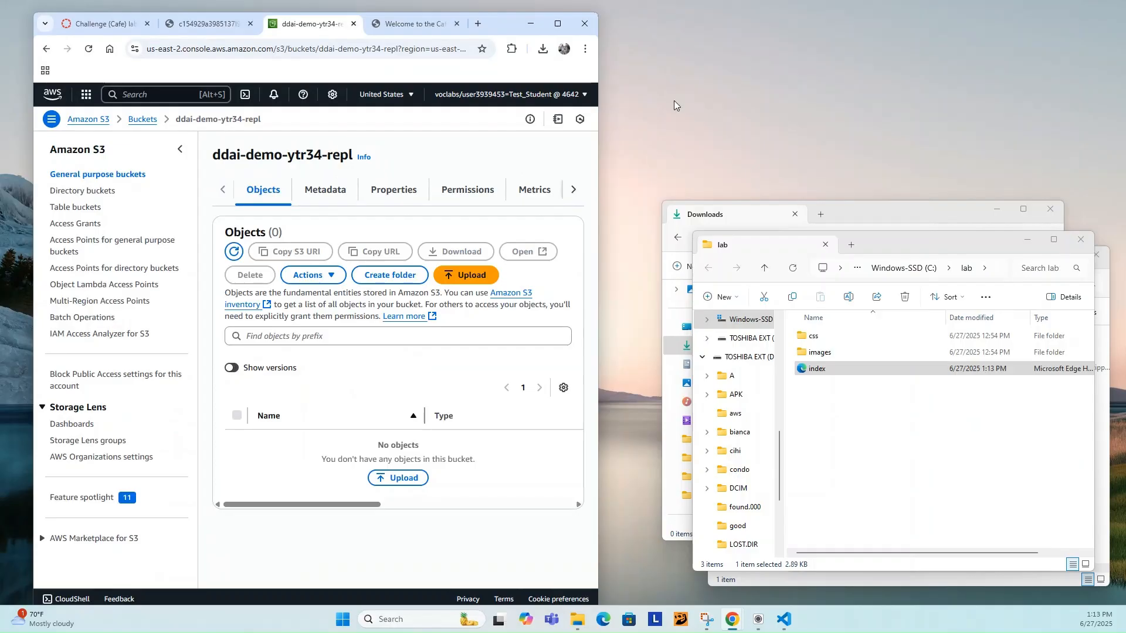
{"action": "left_click", "coordinate": [142, 120]}
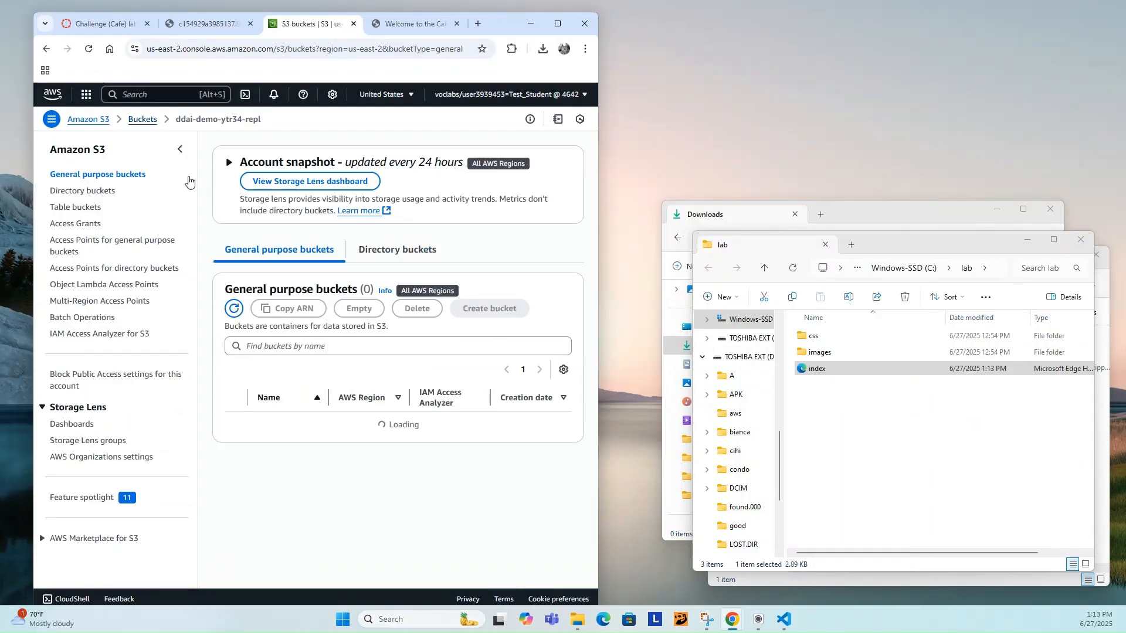
{"action": "scroll", "coordinate": [306, 374], "scroll_direction": "down", "scroll_amount": 1}
{"action": "left_click", "coordinate": [271, 473]}
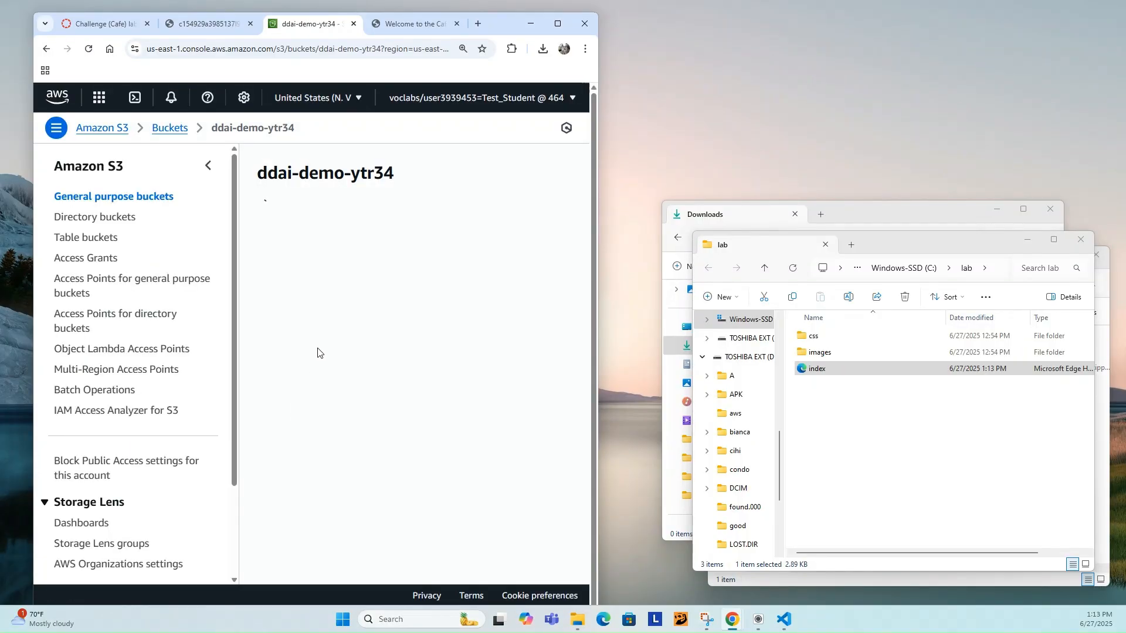
{"action": "scroll", "coordinate": [352, 361], "scroll_direction": "down", "scroll_amount": 2}
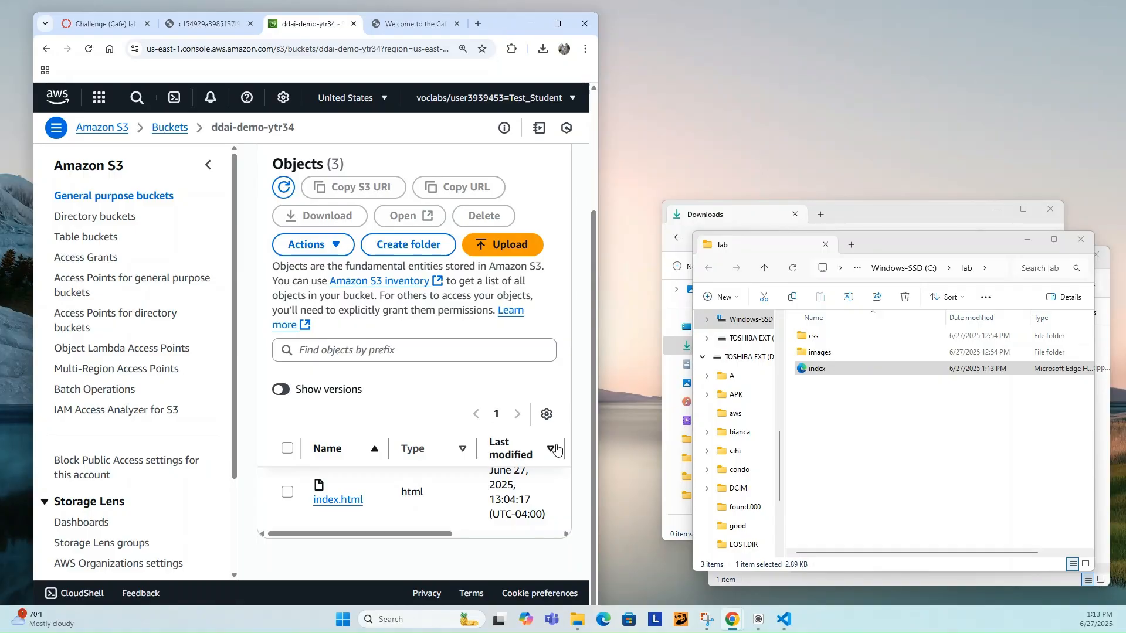
{"action": "double_click", "coordinate": [499, 25]}
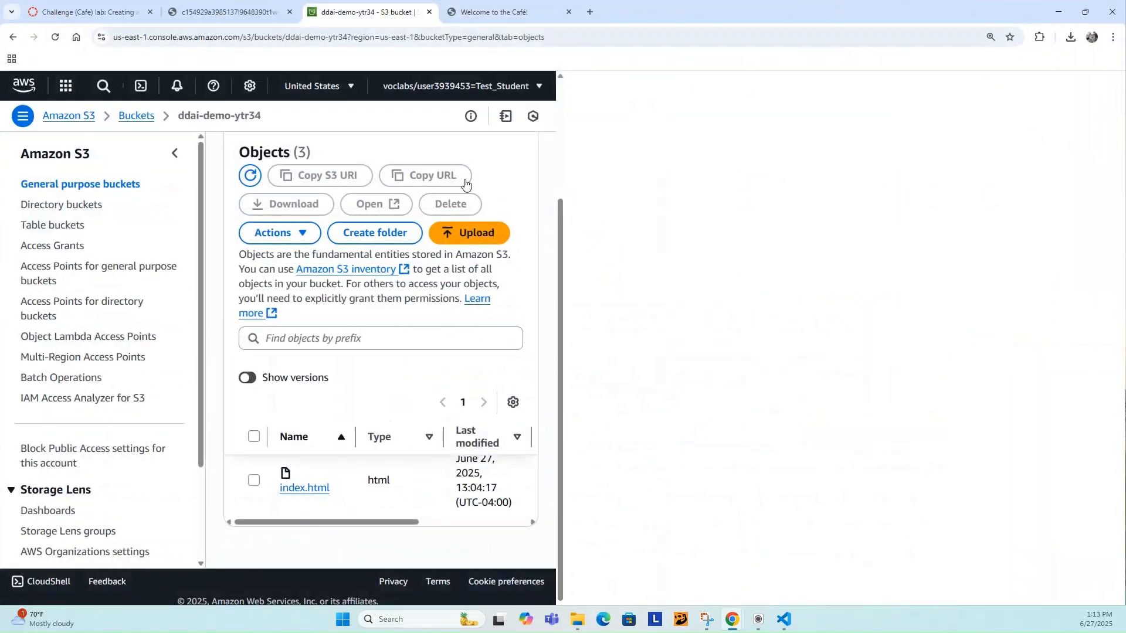
Step: Upload the updated index.html from the local lab folder to the ddai-demo-ytr34 bucket and close the upload status
{"action": "double_click", "coordinate": [664, 8]}
{"action": "left_click_drag", "start_coordinate": [595, 391], "coordinate": [642, 387]}
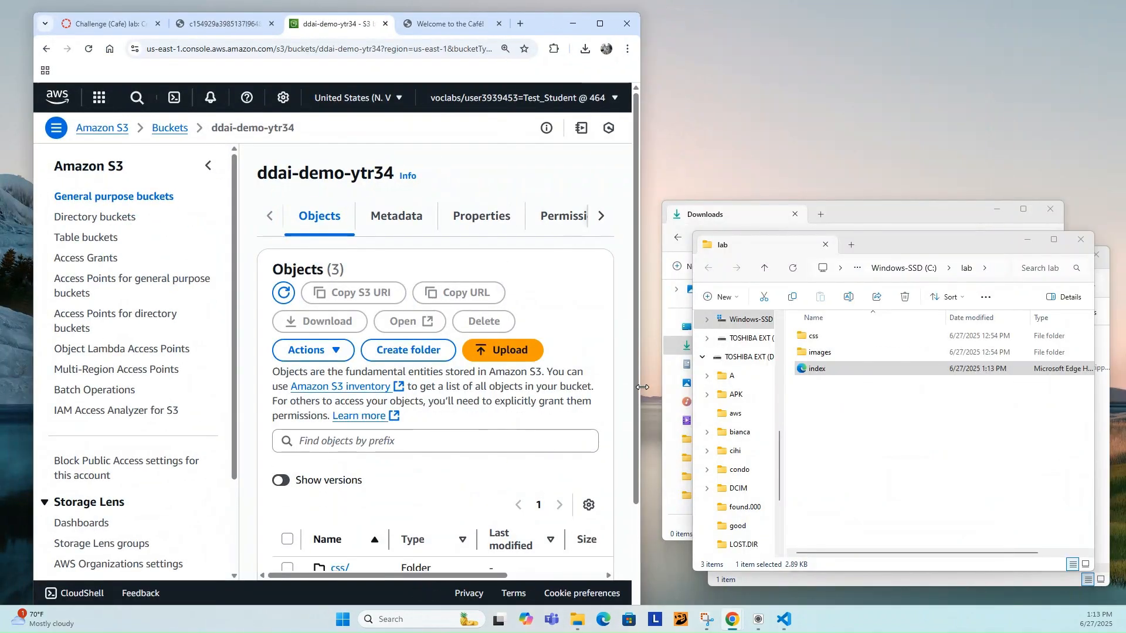
{"action": "left_click_drag", "start_coordinate": [820, 369], "coordinate": [343, 469]}
{"action": "scroll", "coordinate": [348, 463], "scroll_direction": "down", "scroll_amount": 1}
{"action": "scroll", "coordinate": [346, 447], "scroll_direction": "down", "scroll_amount": 3}
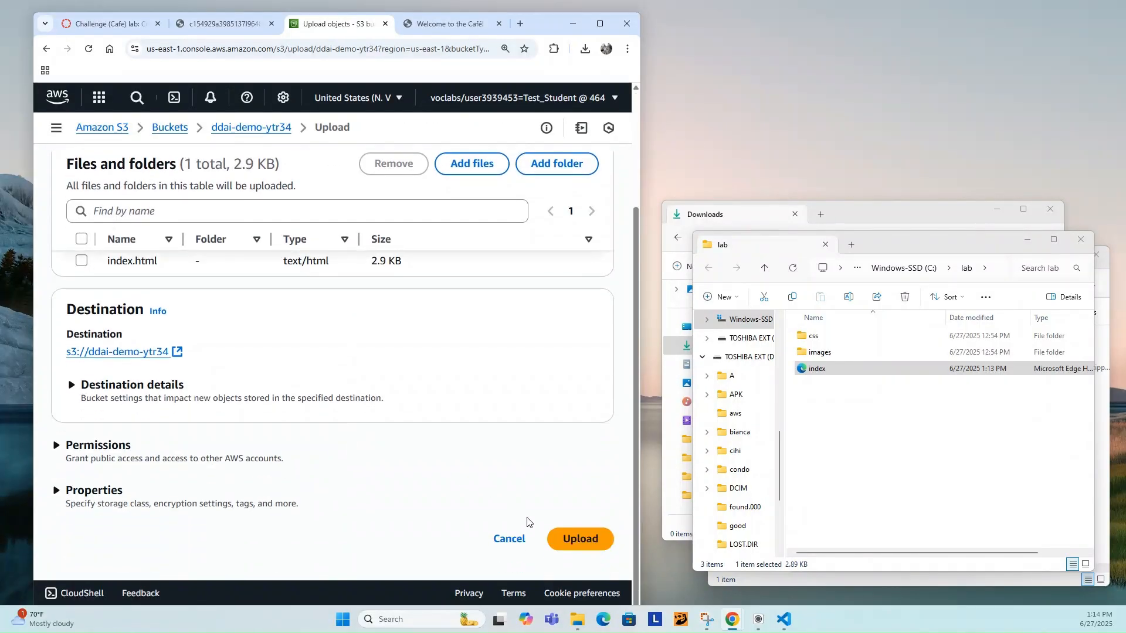
{"action": "left_click", "coordinate": [577, 540]}
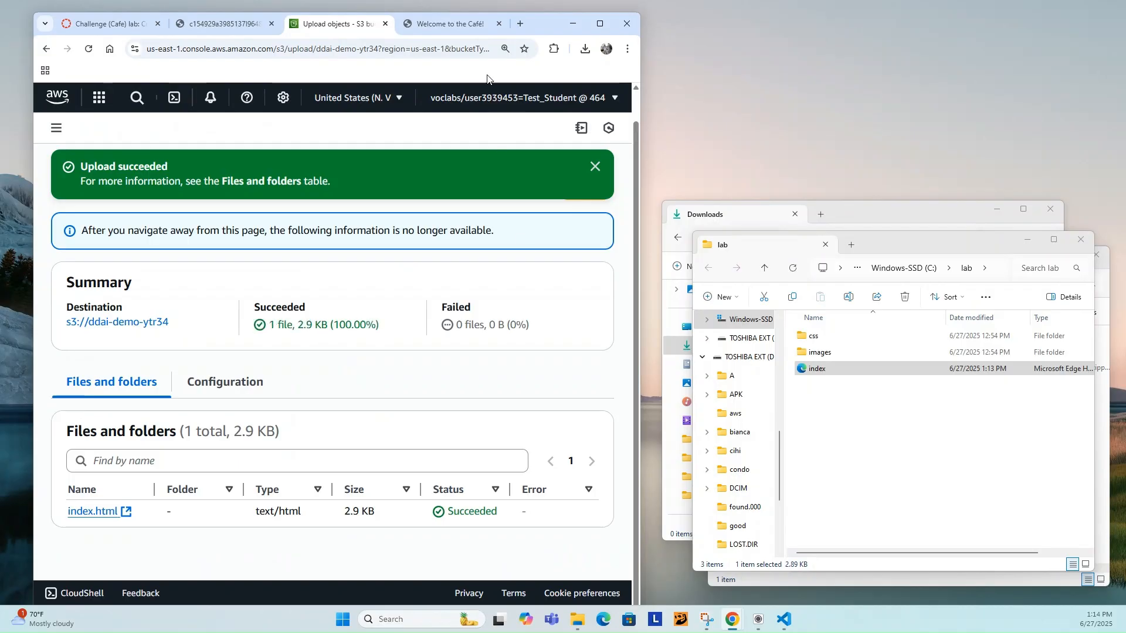
{"action": "double_click", "coordinate": [547, 28]}
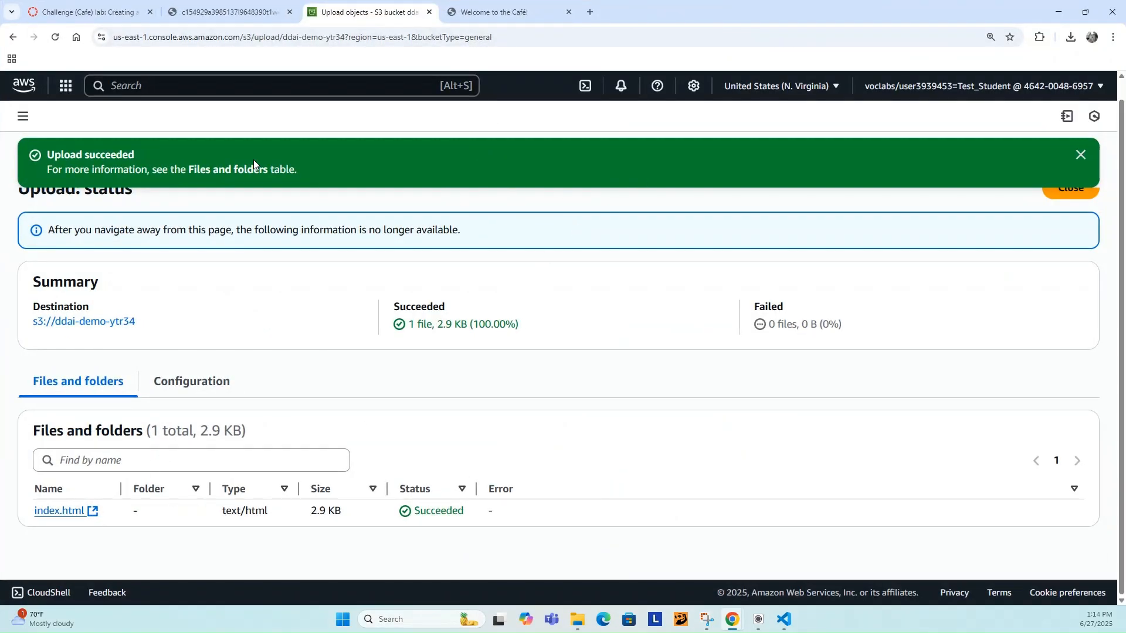
{"action": "left_click", "coordinate": [1080, 155]}
{"action": "left_click", "coordinate": [1080, 155]}
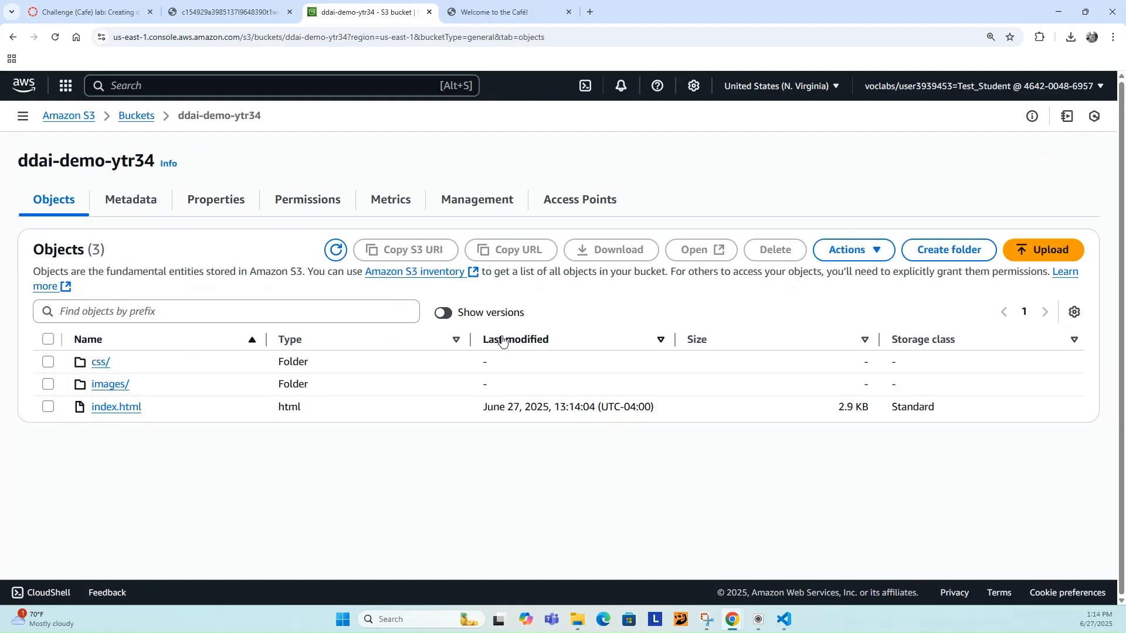
Step: Show object versions in ddai-demo-ytr34, check the newest index.html version ID, and reload the café website
{"action": "left_click", "coordinate": [450, 315]}
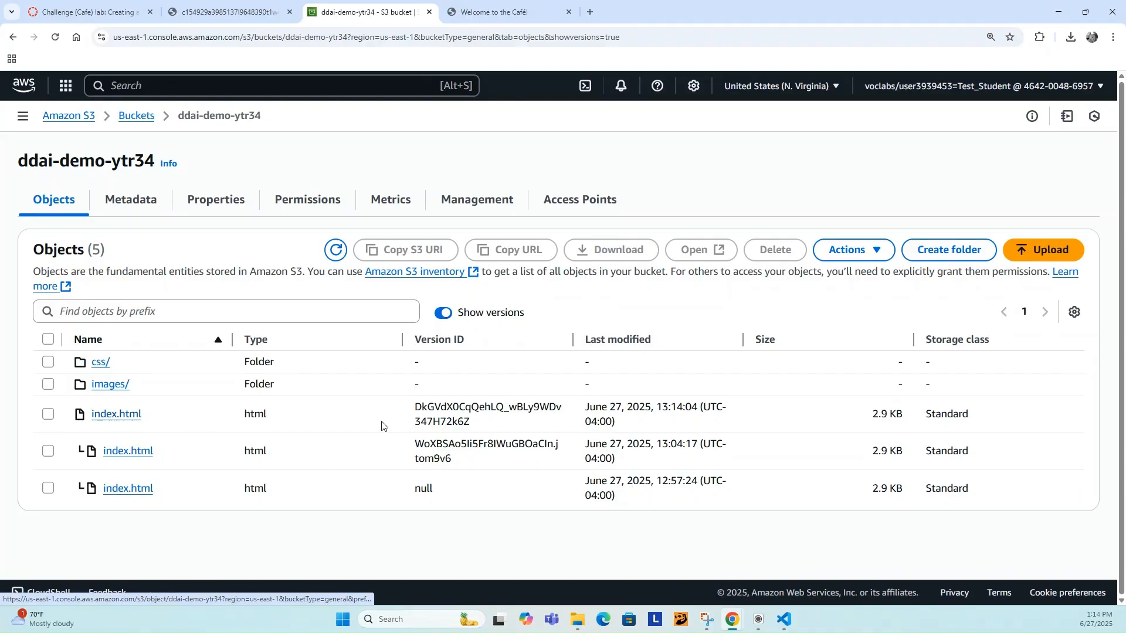
{"action": "double_click", "coordinate": [438, 421]}
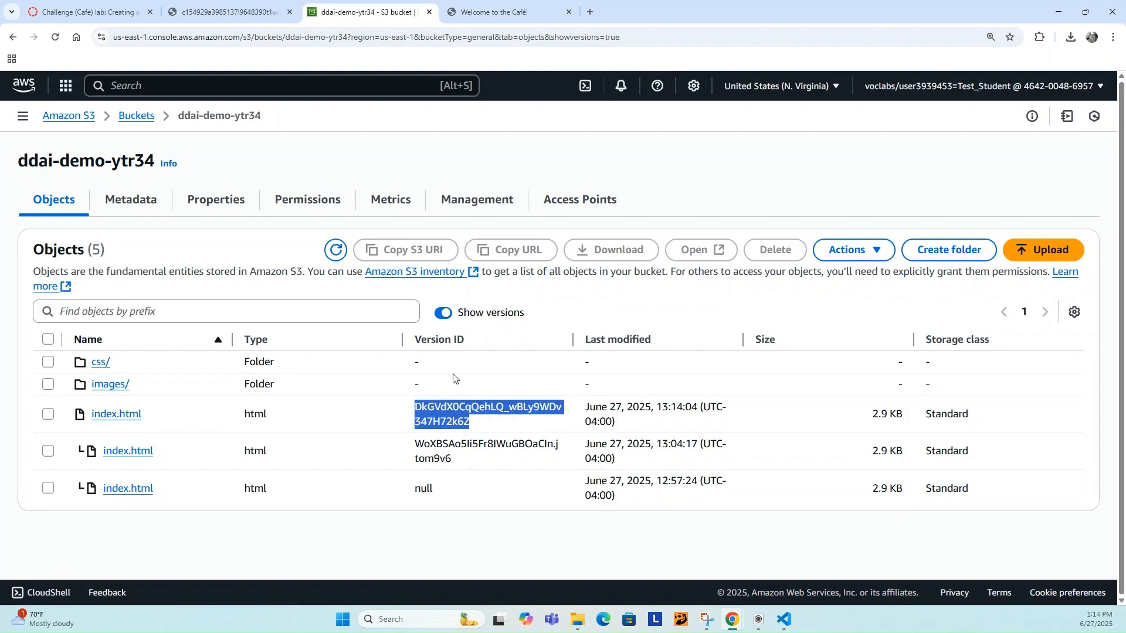
{"action": "left_click", "coordinate": [455, 435]}
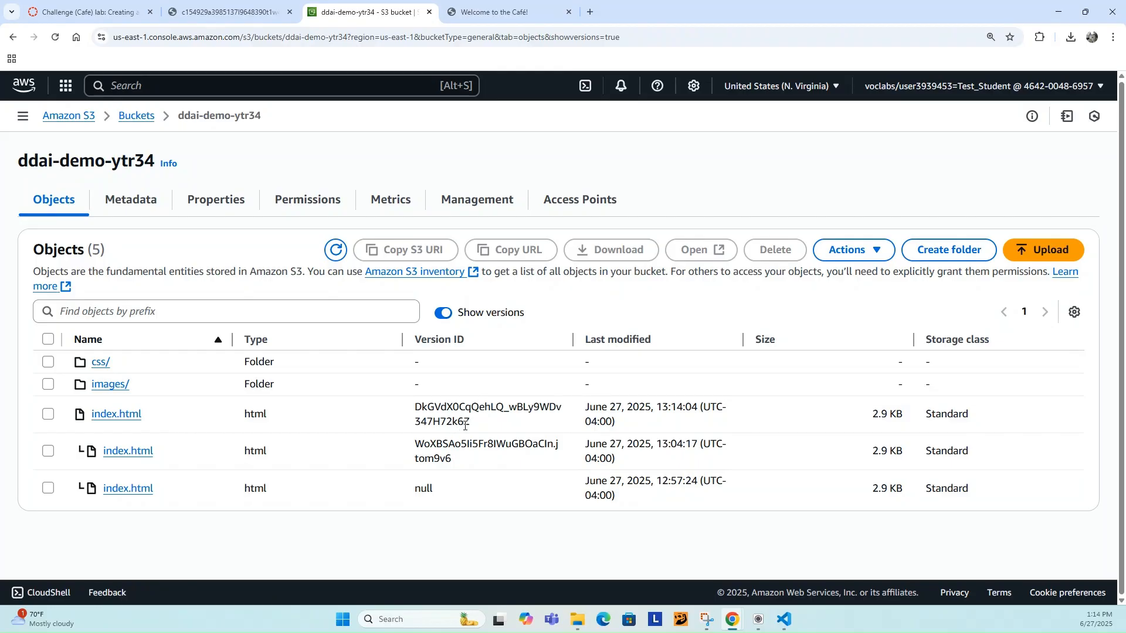
{"action": "left_click", "coordinate": [493, 12]}
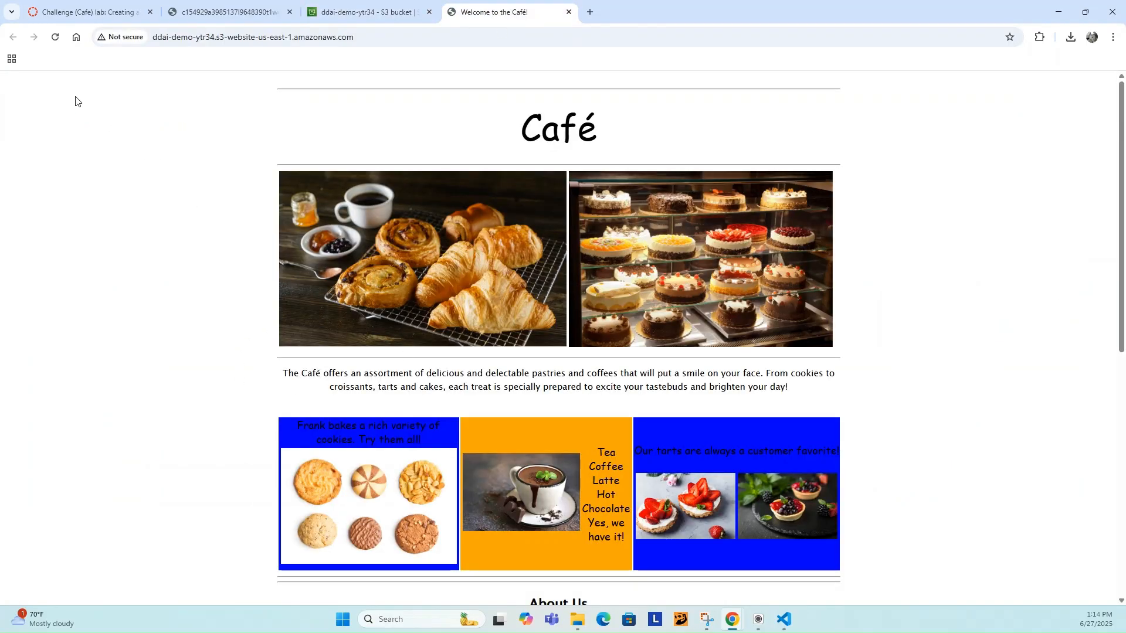
{"action": "left_click", "coordinate": [55, 37]}
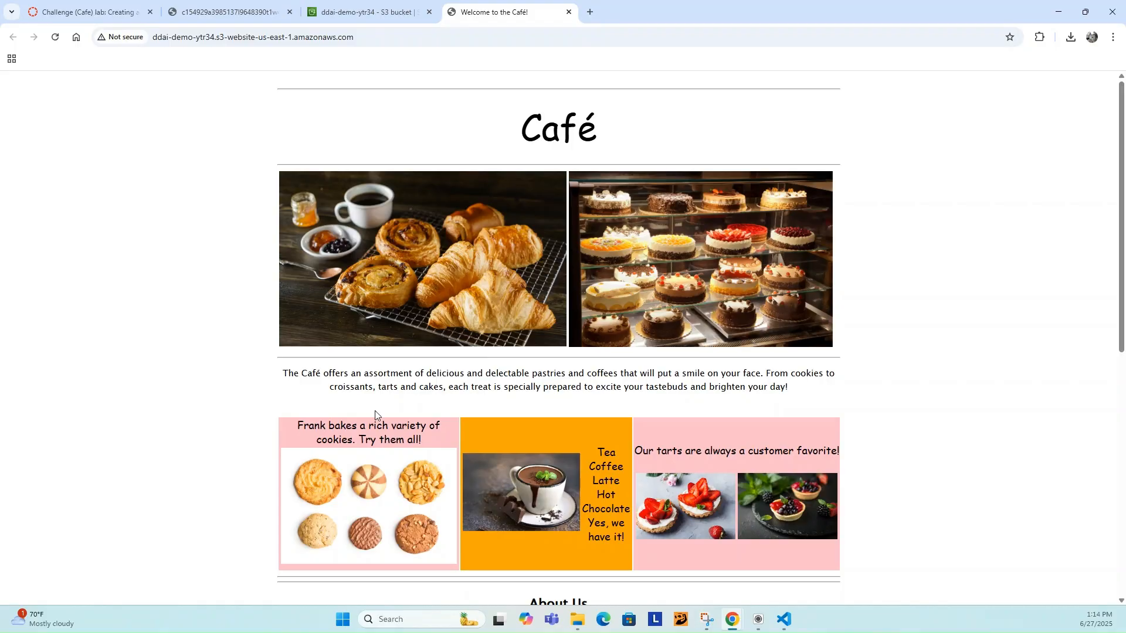
Step: Open the ddai-demo-ytr34-repl bucket and show object versions to check the replicated index.html version ID
{"action": "left_click", "coordinate": [371, 12]}
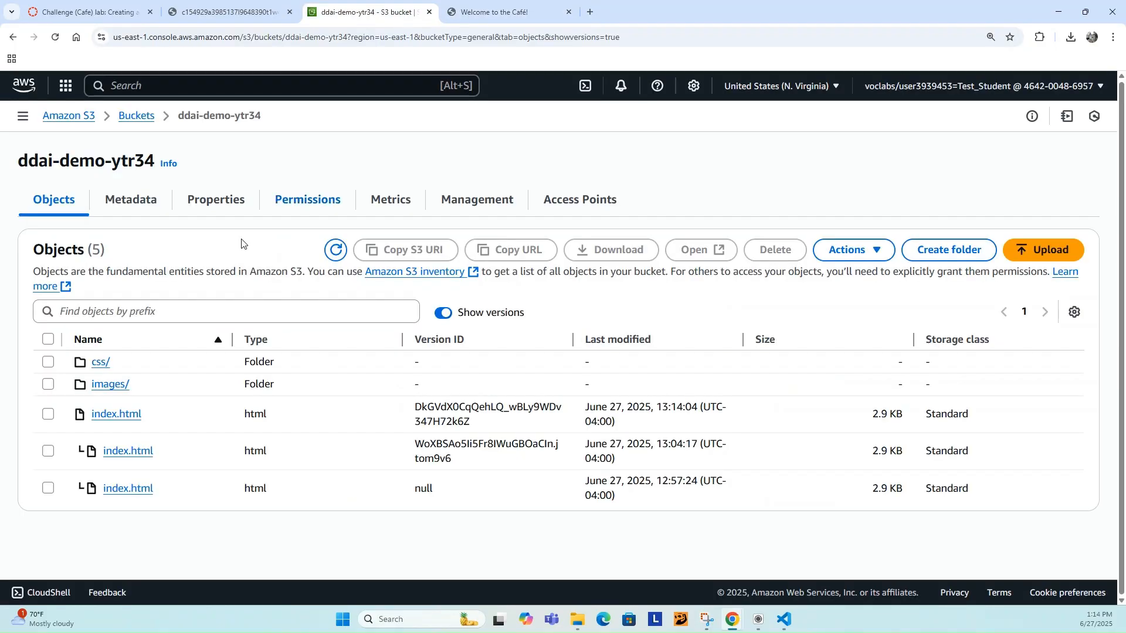
{"action": "left_click", "coordinate": [137, 116]}
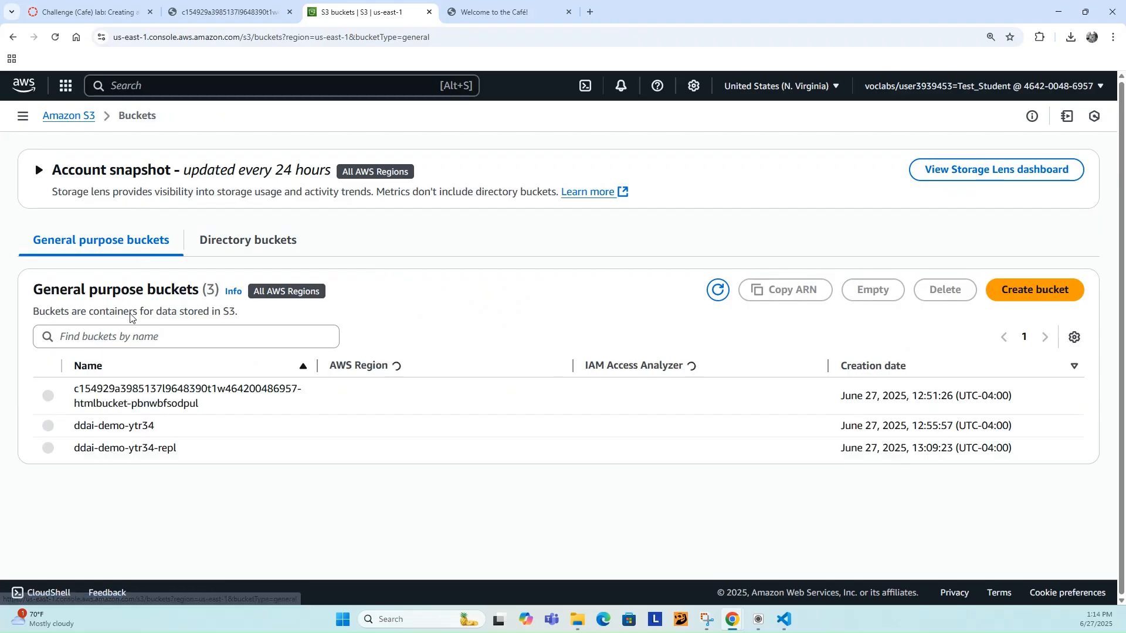
{"action": "left_click", "coordinate": [143, 452]}
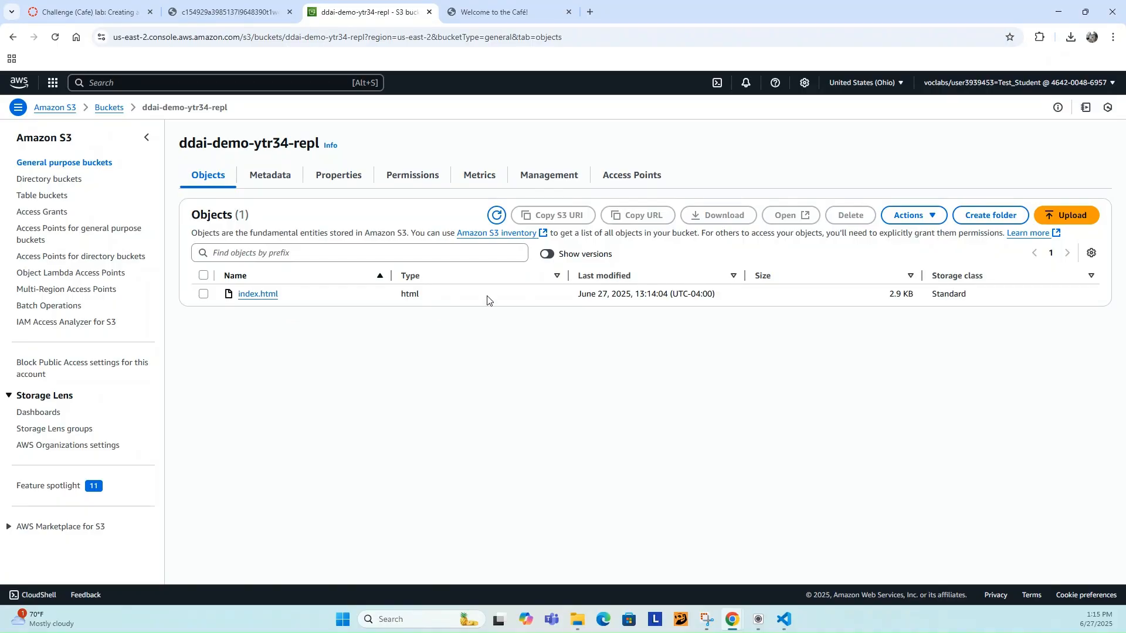
{"action": "left_click", "coordinate": [548, 256]}
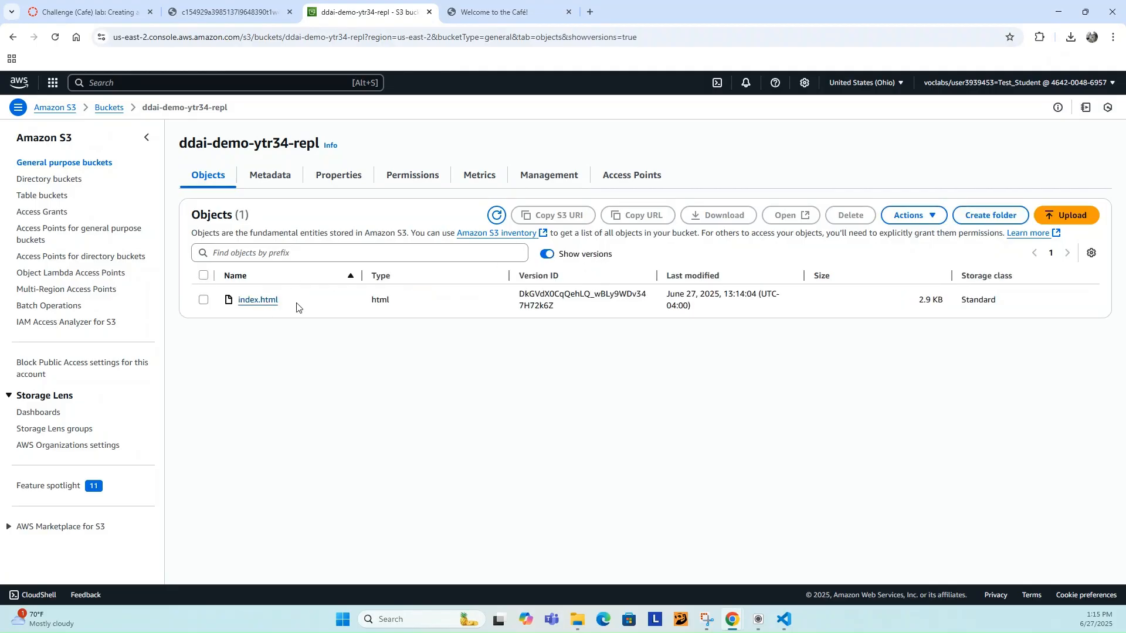
{"action": "left_click_drag", "start_coordinate": [555, 309], "coordinate": [519, 292]}
{"action": "left_click", "coordinate": [543, 384]}
Step: Permanently delete the newest version of index.html from the source bucket ddai-demo-ytr34 and close the deletion status
{"action": "left_click", "coordinate": [110, 114]}
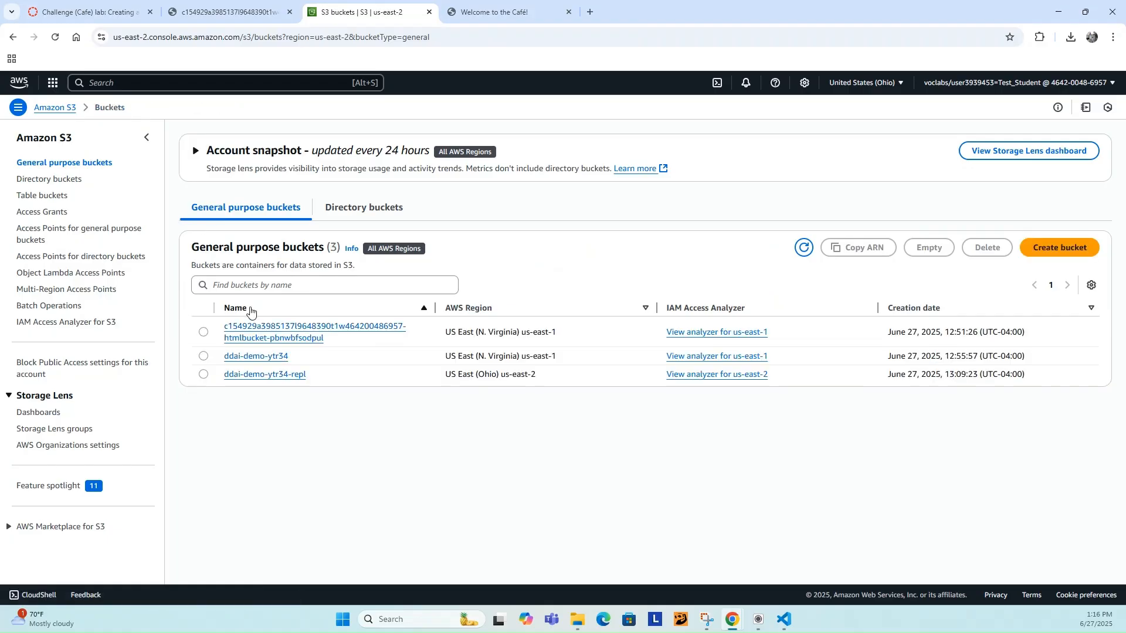
{"action": "left_click", "coordinate": [286, 360]}
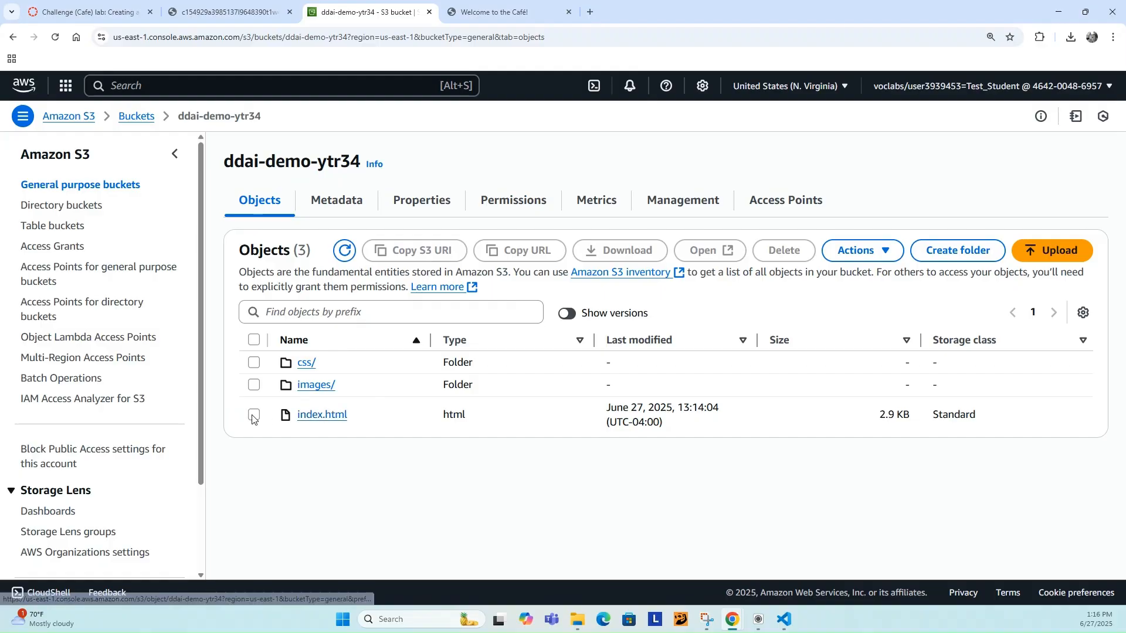
{"action": "left_click", "coordinate": [563, 314]}
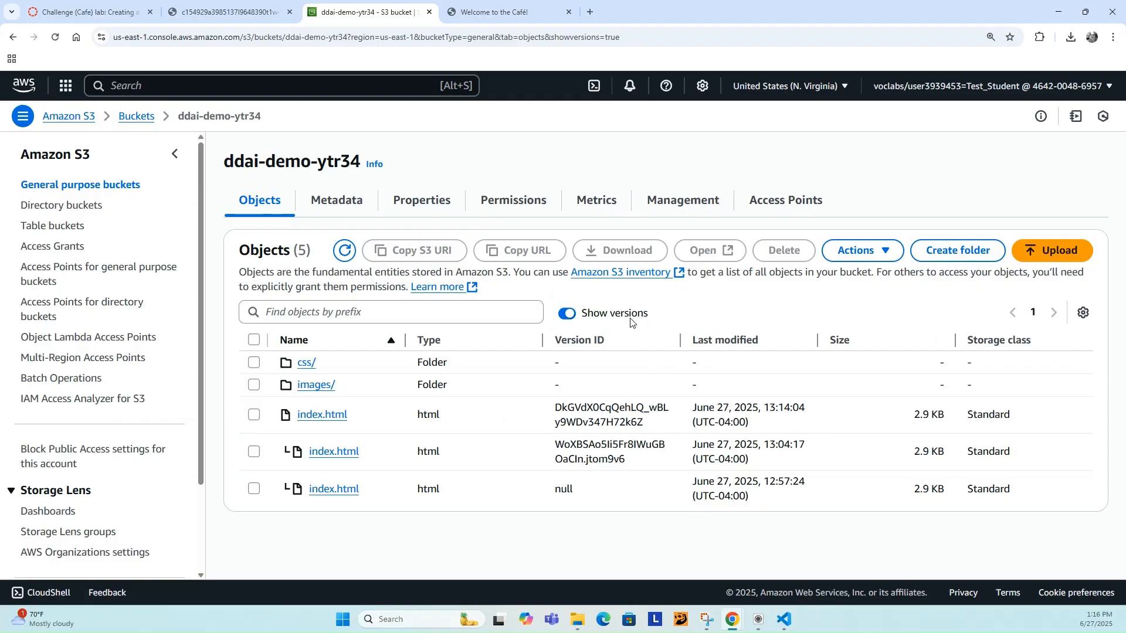
{"action": "left_click", "coordinate": [254, 415]}
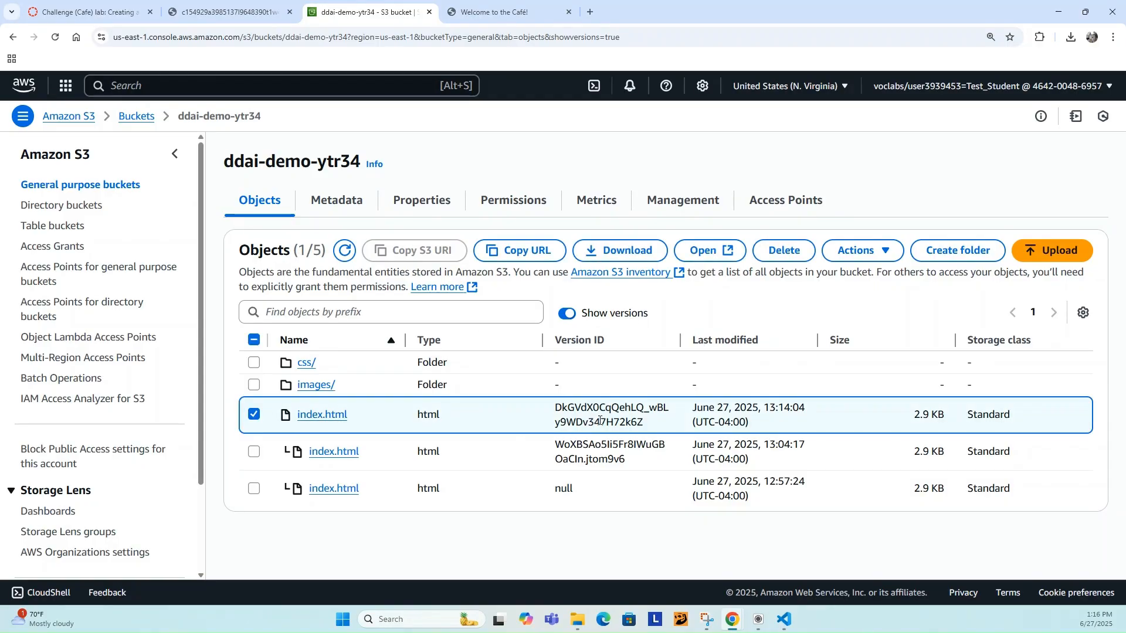
{"action": "left_click", "coordinate": [786, 254]}
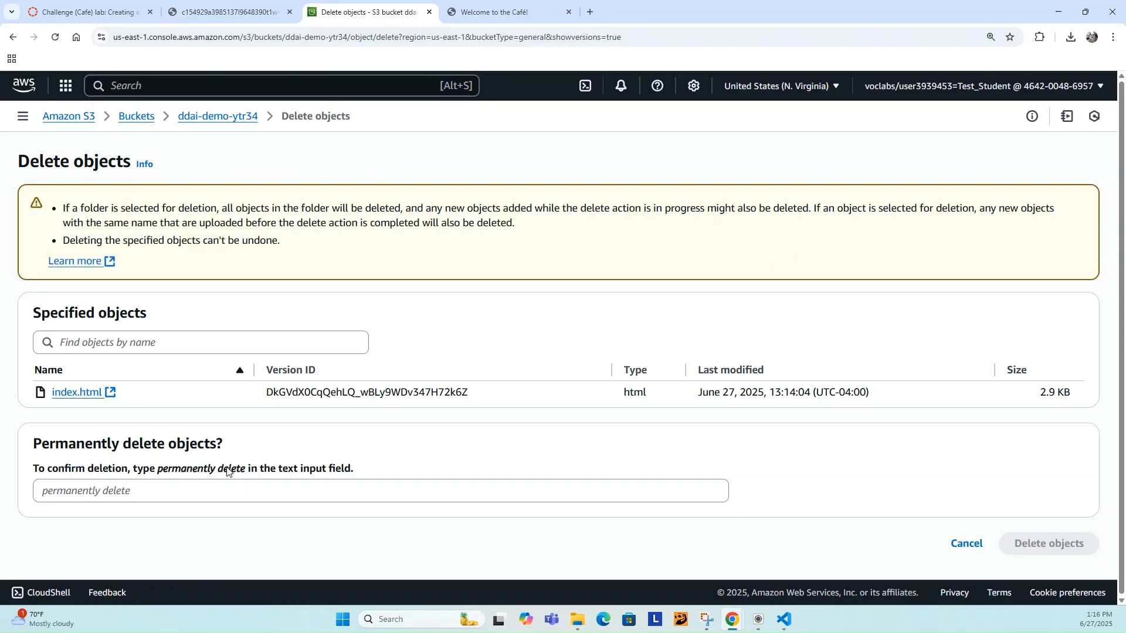
{"action": "left_click", "coordinate": [244, 469]}
{"action": "left_click_drag", "start_coordinate": [245, 469], "coordinate": [159, 473]}
{"action": "key", "text": "ctrl+c"}
{"action": "left_click", "coordinate": [141, 491]}
{"action": "key", "text": "ctrl+v"}
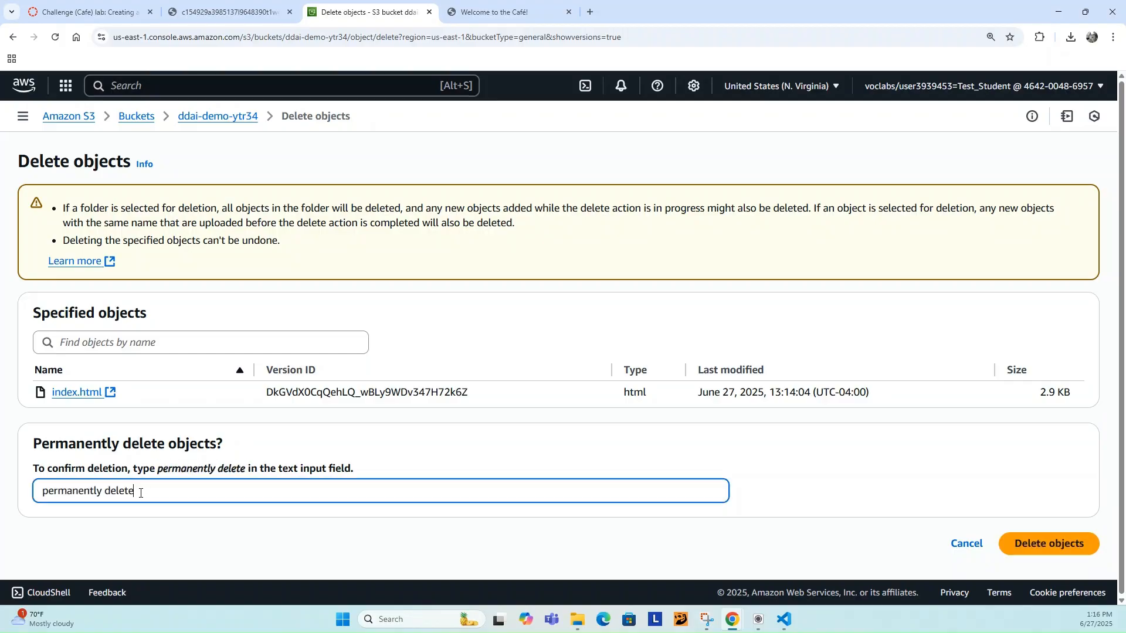
{"action": "left_click", "coordinate": [1050, 551]}
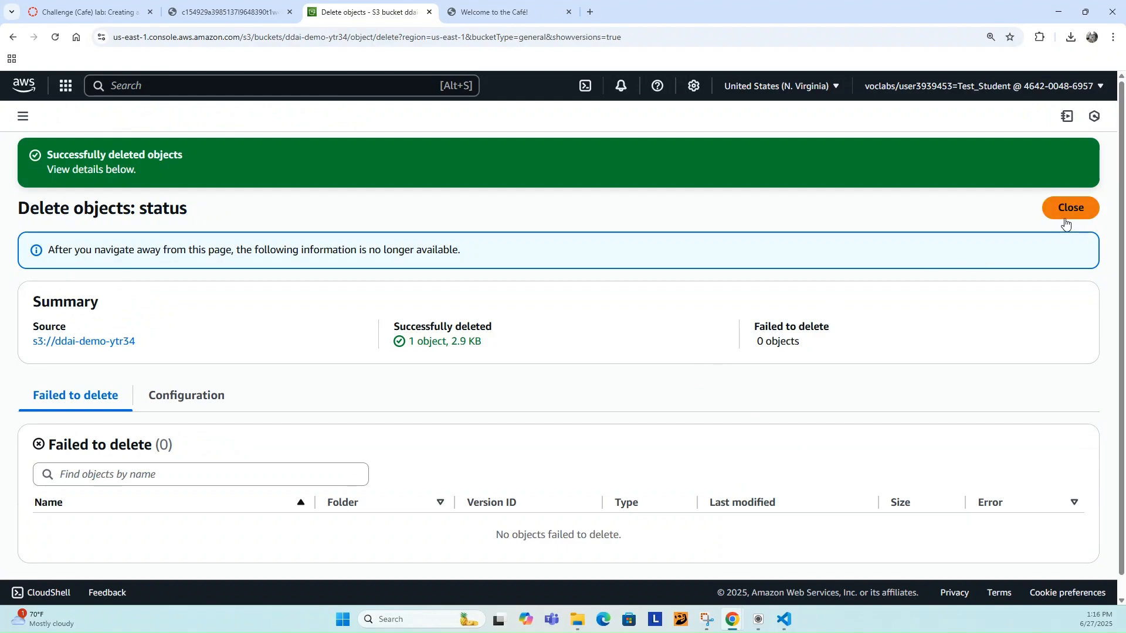
{"action": "left_click", "coordinate": [1066, 221]}
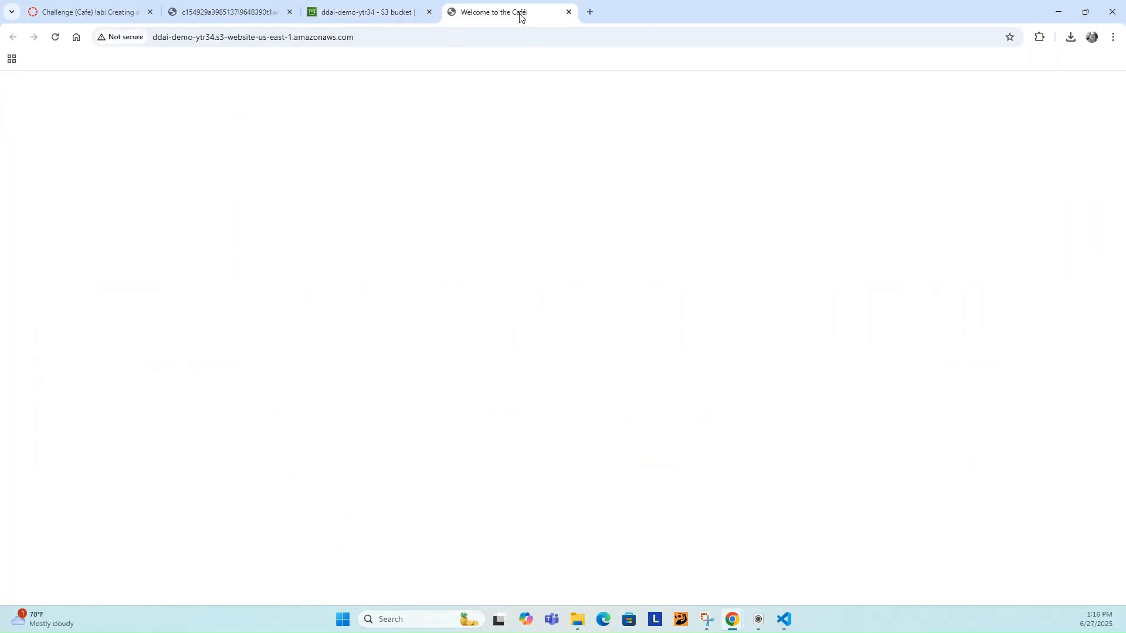
Step: Reload the café website and check the index.html versions in the ddai-demo-ytr34-repl bucket
{"action": "left_click", "coordinate": [493, 12]}
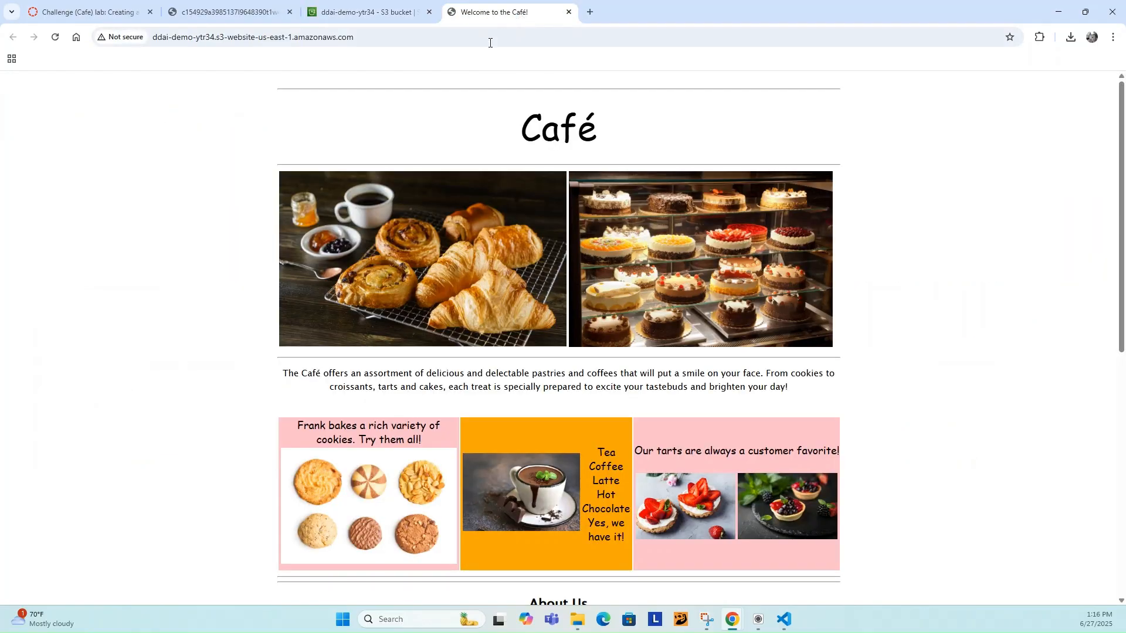
{"action": "left_click", "coordinate": [58, 39]}
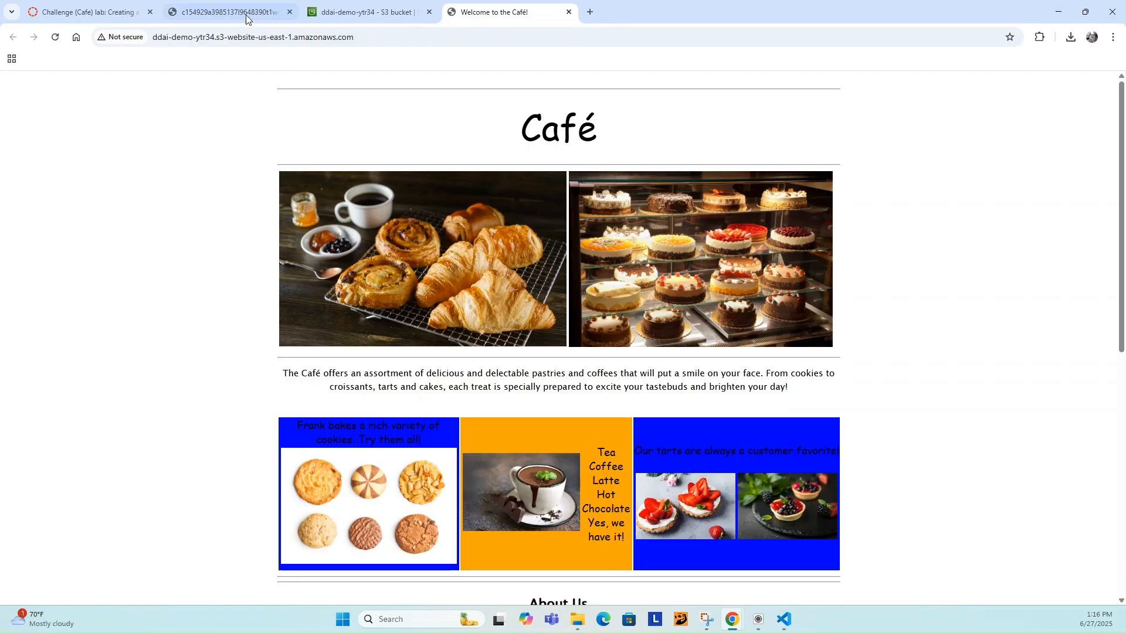
{"action": "left_click", "coordinate": [303, 13]}
{"action": "left_click", "coordinate": [136, 117]}
{"action": "left_click", "coordinate": [143, 449]}
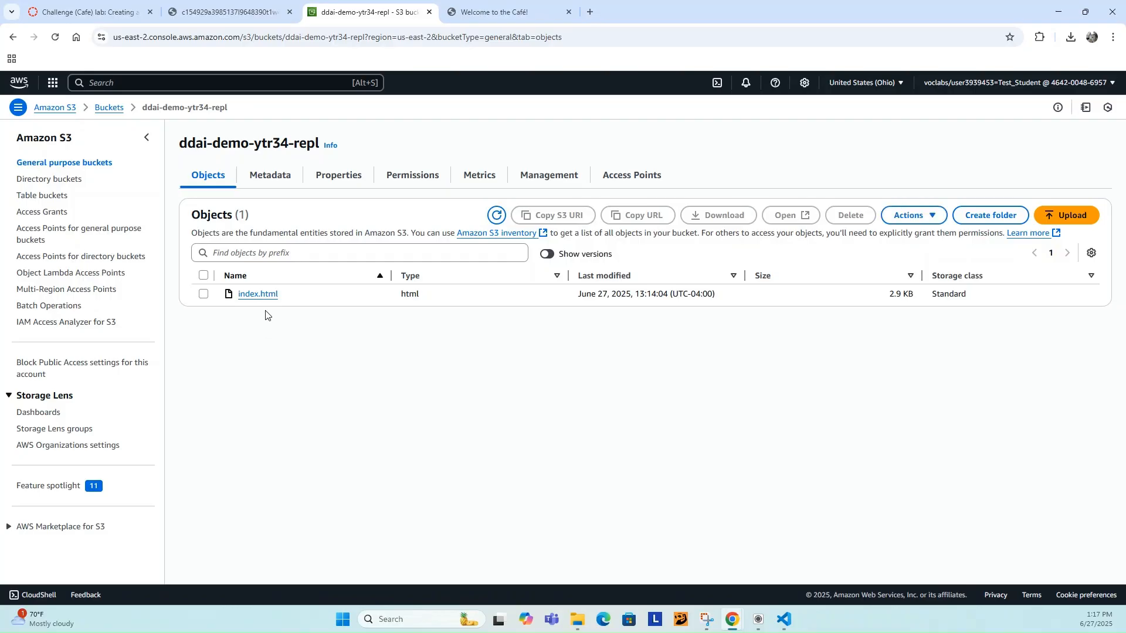
{"action": "left_click", "coordinate": [552, 257]}
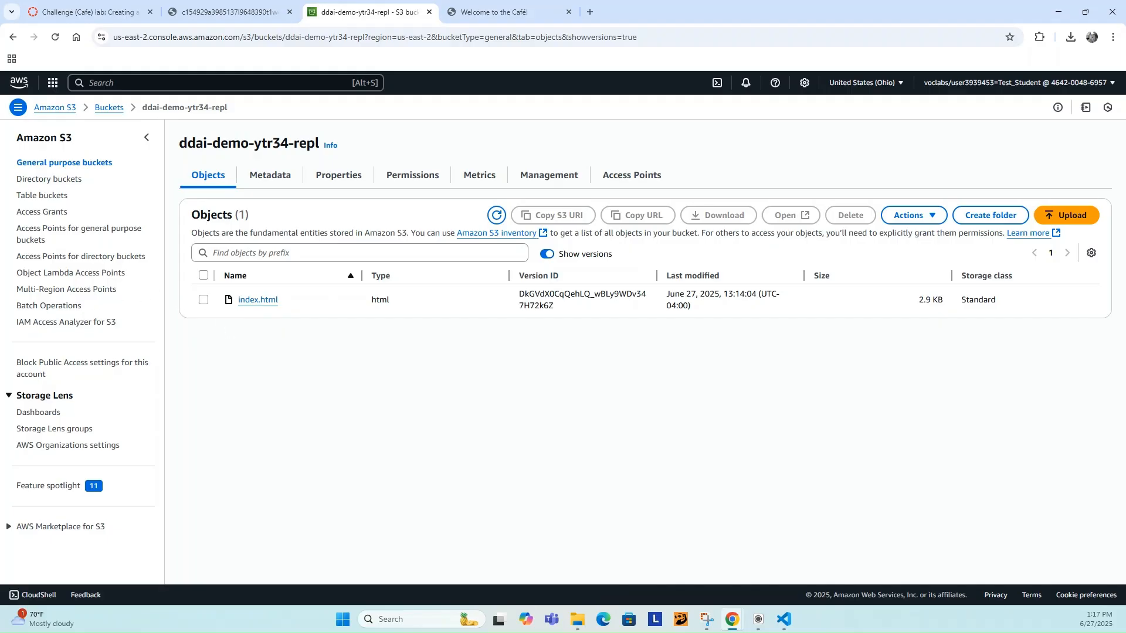
Step: Answer No to question 4 about the deleted version in the destination bucket, submit it, and return to the lab instructions
{"action": "left_click", "coordinate": [214, 11]}
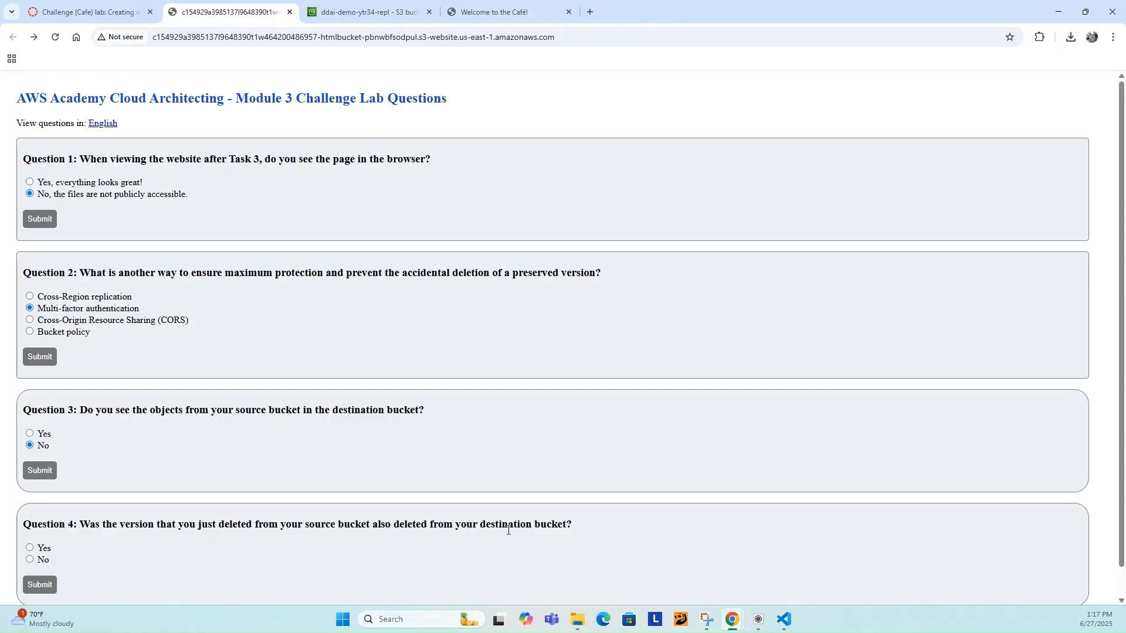
{"action": "scroll", "coordinate": [357, 508], "scroll_direction": "down", "scroll_amount": 1}
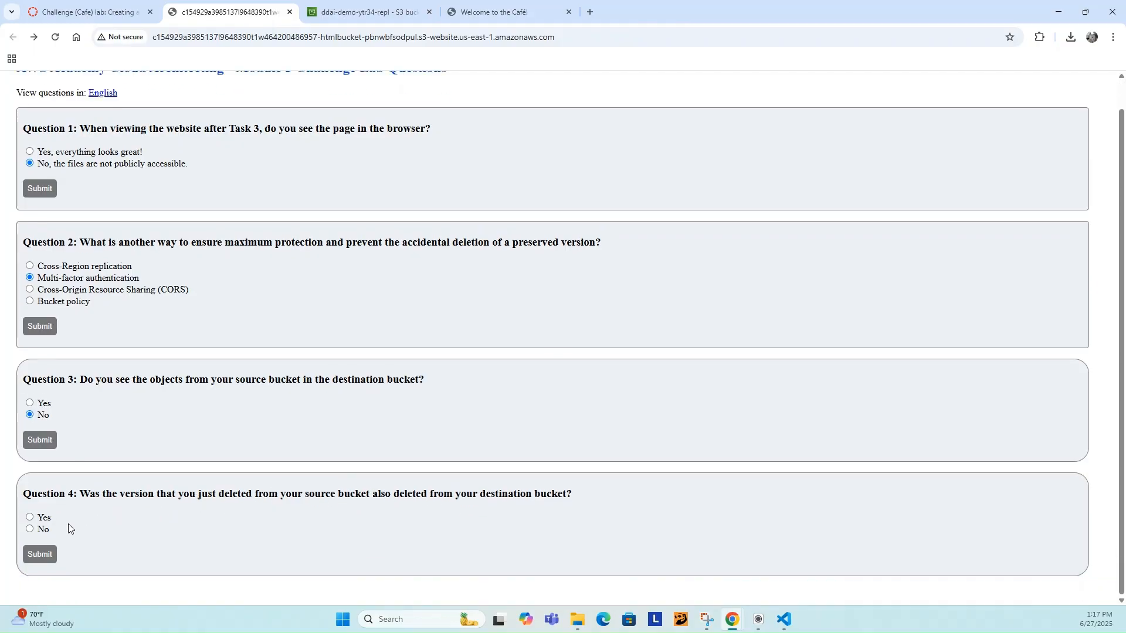
{"action": "left_click", "coordinate": [30, 530]}
{"action": "left_click", "coordinate": [39, 554]}
{"action": "left_click", "coordinate": [79, 15]}
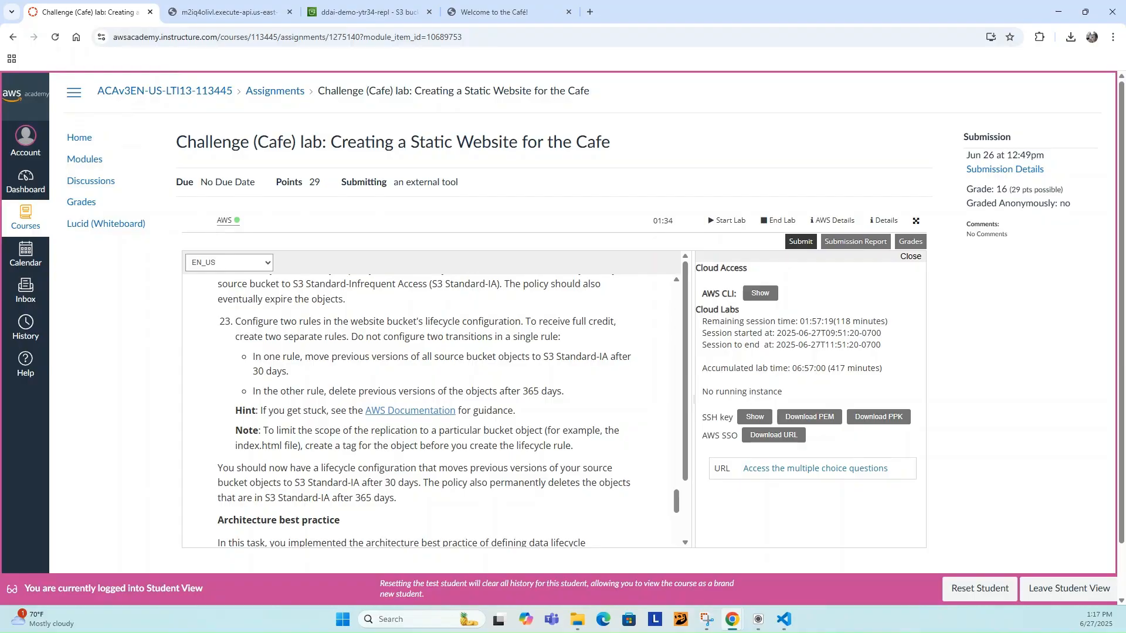